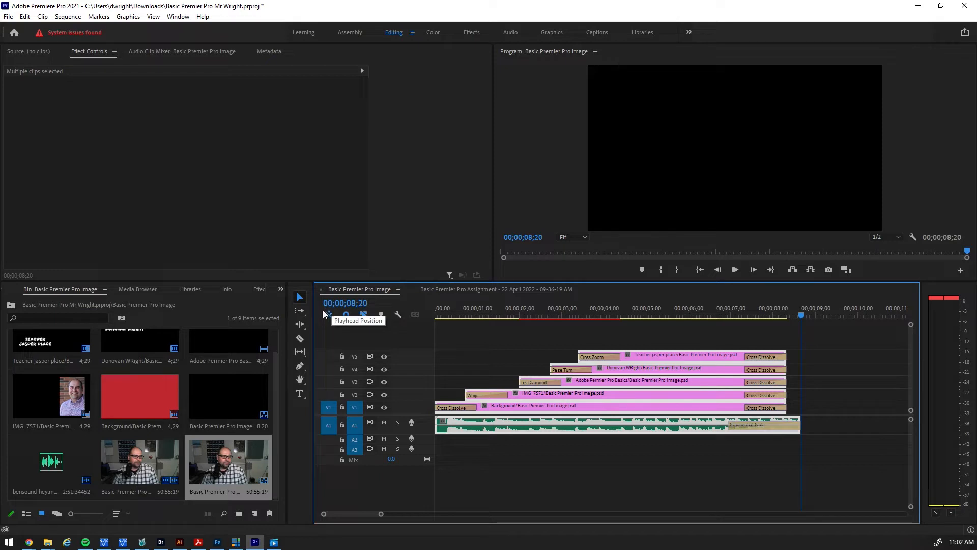
Step: Preview the title sequence at 00;00;02;28, switch to Photoshop, and close Basic Premier Pro Image.psd
{"action": "left_click", "coordinate": [560, 311]}
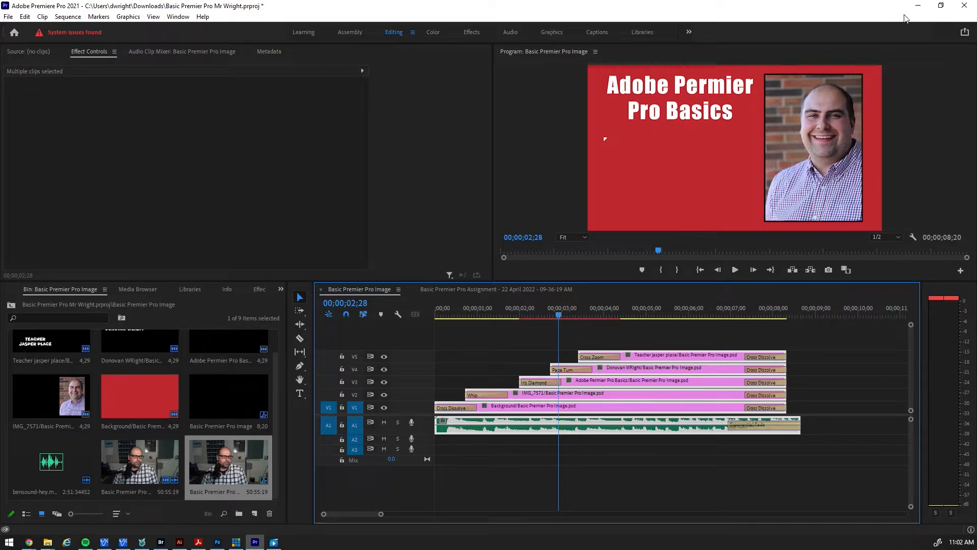
{"action": "left_click", "coordinate": [919, 5]}
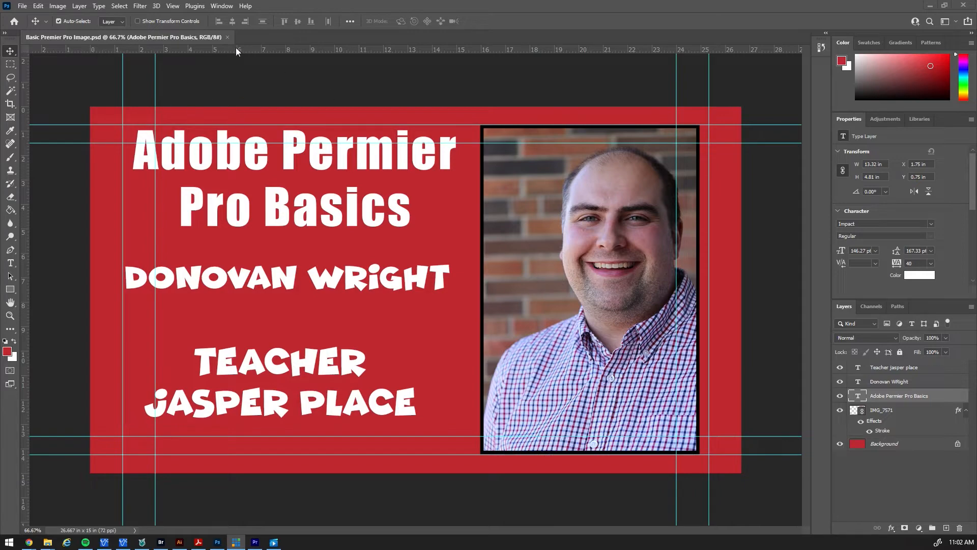
{"action": "left_click", "coordinate": [228, 36]}
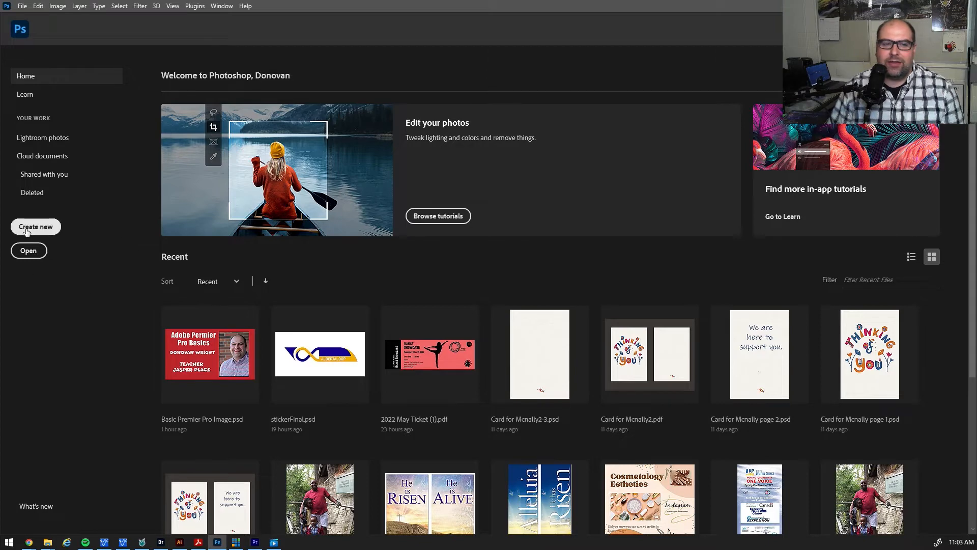
Step: Create a new document from the HDTV 1080p film and video preset, 1920 x 1080 pixels at 72 ppi
{"action": "left_click", "coordinate": [23, 227]}
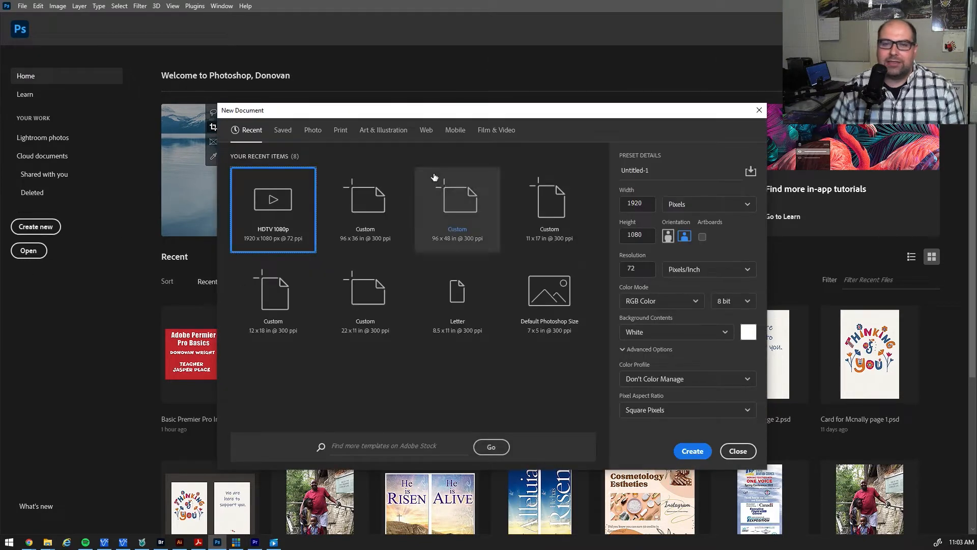
{"action": "left_click", "coordinate": [497, 131]}
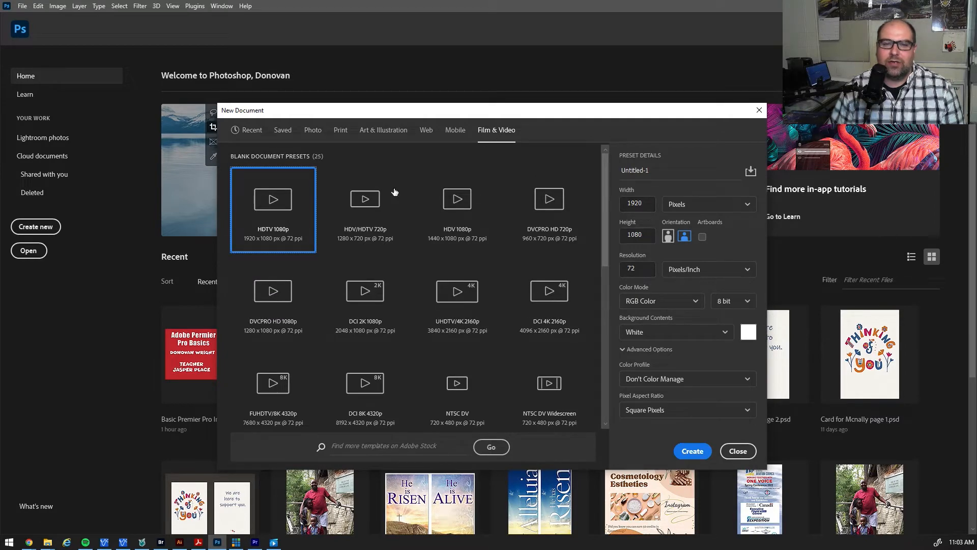
{"action": "scroll", "coordinate": [419, 265], "scroll_direction": "down", "scroll_amount": 7}
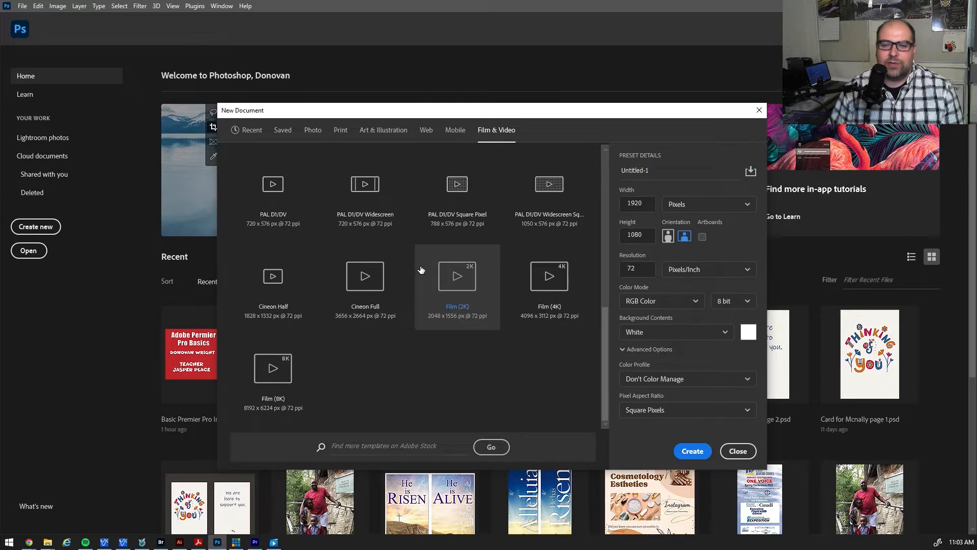
{"action": "scroll", "coordinate": [418, 270], "scroll_direction": "up", "scroll_amount": 7}
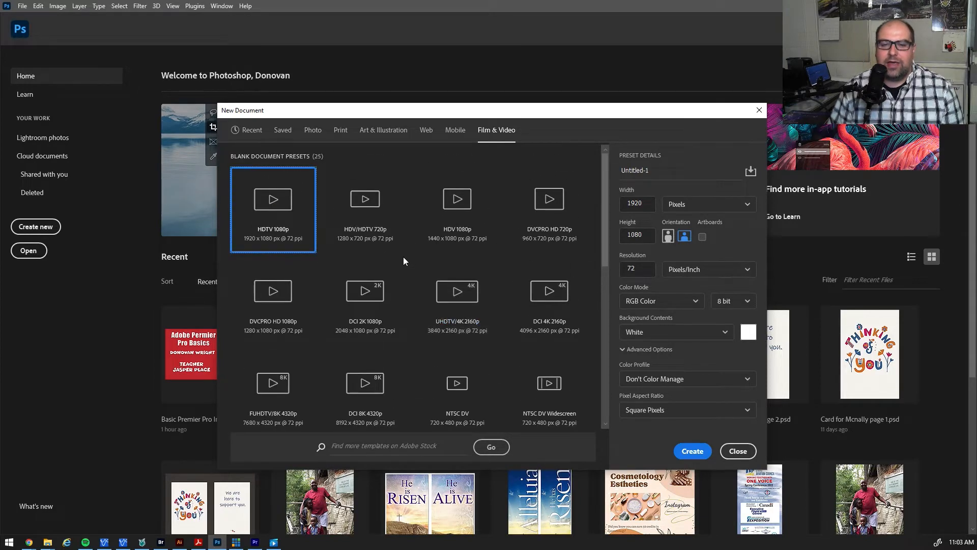
{"action": "scroll", "coordinate": [433, 265], "scroll_direction": "down", "scroll_amount": 4}
{"action": "scroll", "coordinate": [446, 266], "scroll_direction": "up", "scroll_amount": 2}
{"action": "scroll", "coordinate": [443, 267], "scroll_direction": "up", "scroll_amount": 2}
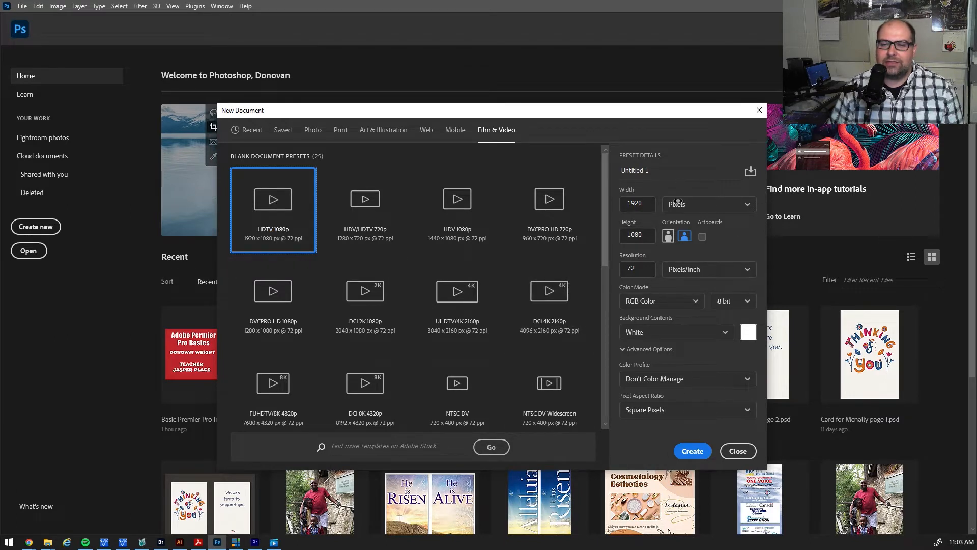
{"action": "left_click", "coordinate": [697, 455]}
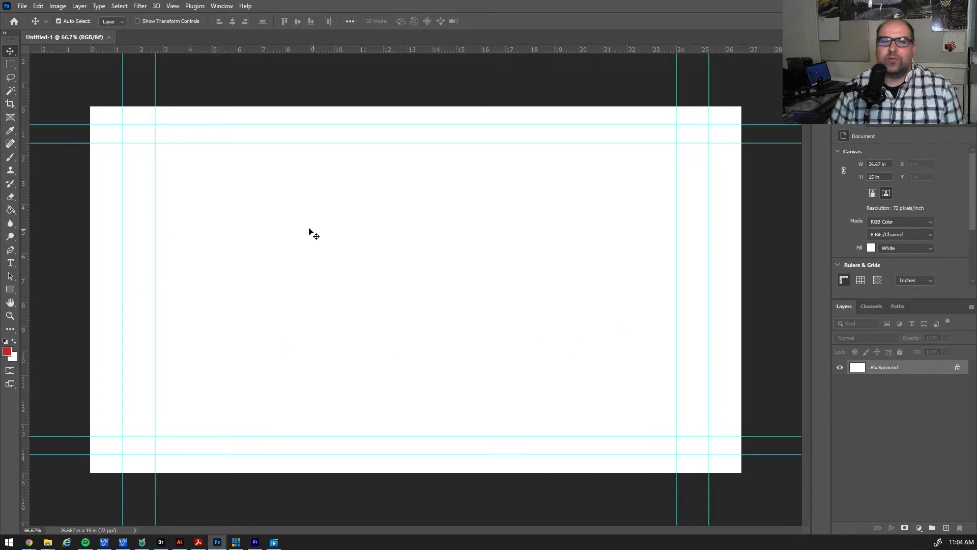
Step: Set the foreground colour to C 26, M 100, Y 100, K 0 and fill the background with it using the Paint Bucket
{"action": "left_click", "coordinate": [10, 212]}
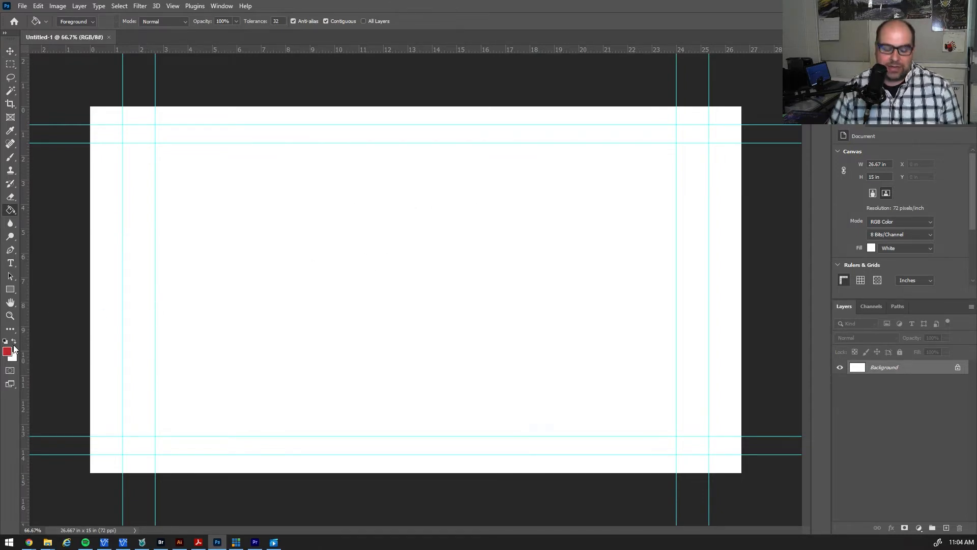
{"action": "key", "text": "d"}
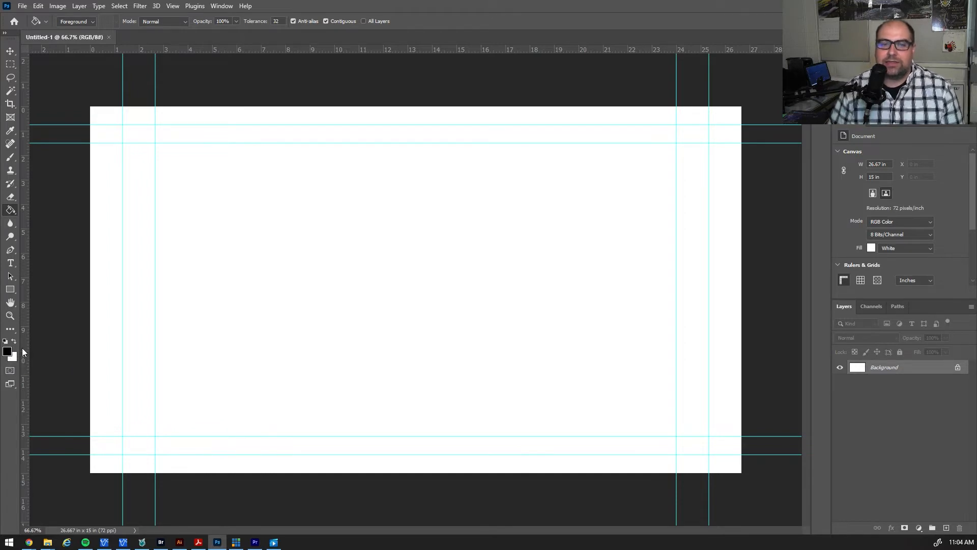
{"action": "left_click", "coordinate": [7, 352]}
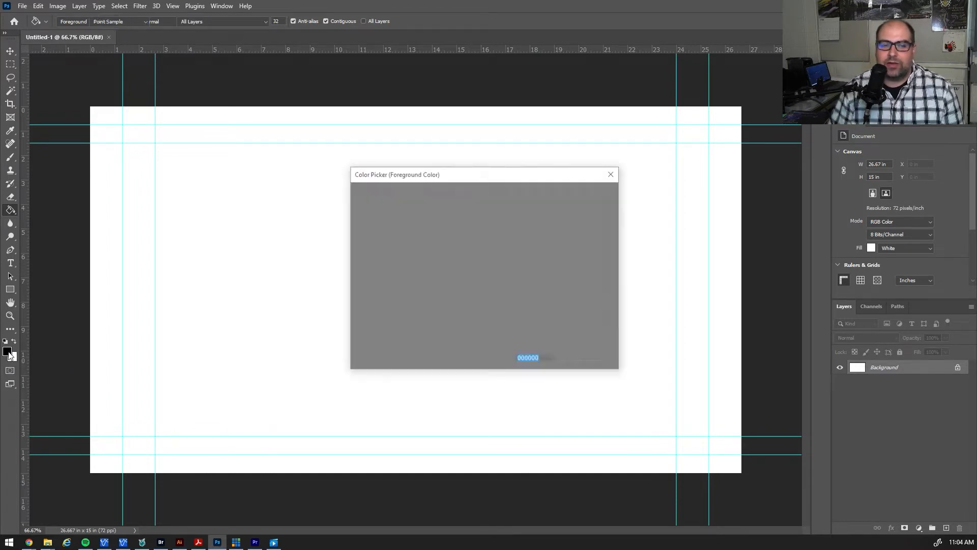
{"action": "left_click", "coordinate": [596, 318]}
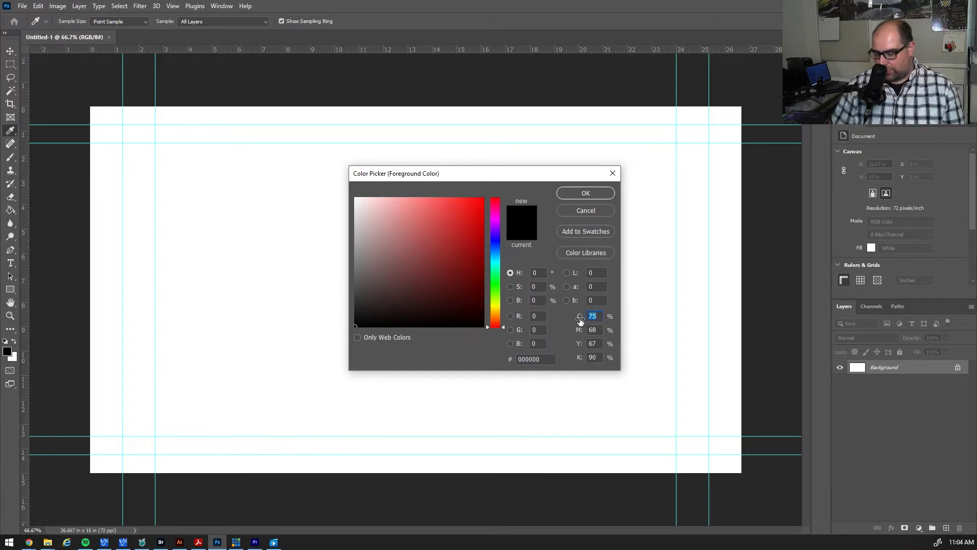
{"action": "type", "text": "4"}
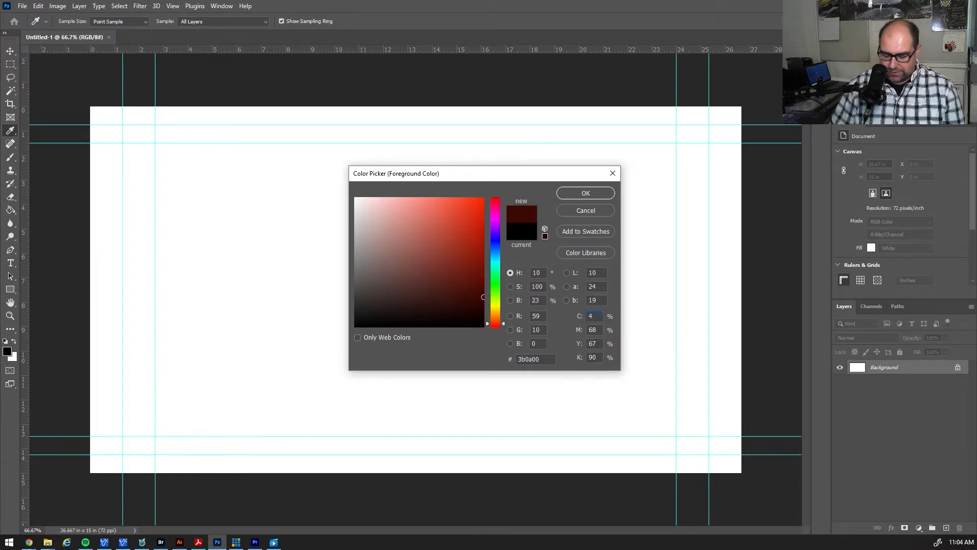
{"action": "type", "text": "26"}
{"action": "key", "text": "Tab"}
{"action": "type", "text": "100"}
{"action": "key", "text": "Tab"}
{"action": "type", "text": "100"}
{"action": "key", "text": "Tab"}
{"action": "type", "text": "0"}
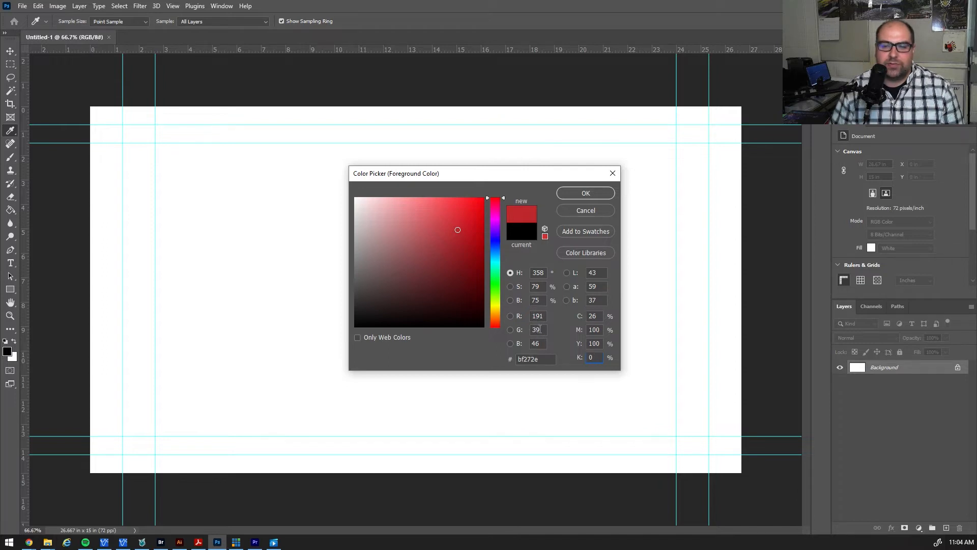
{"action": "left_click", "coordinate": [586, 194]}
{"action": "key", "text": "g"}
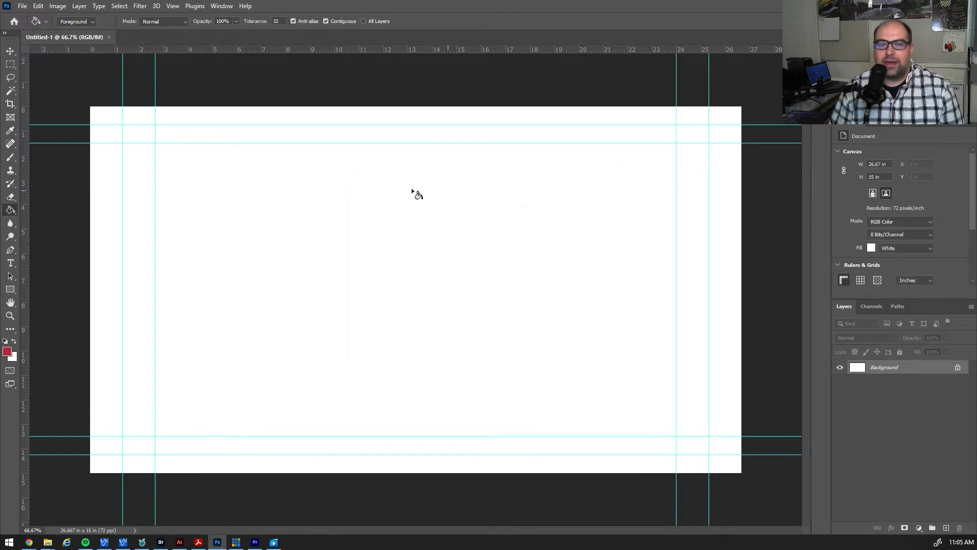
{"action": "left_click", "coordinate": [212, 213]}
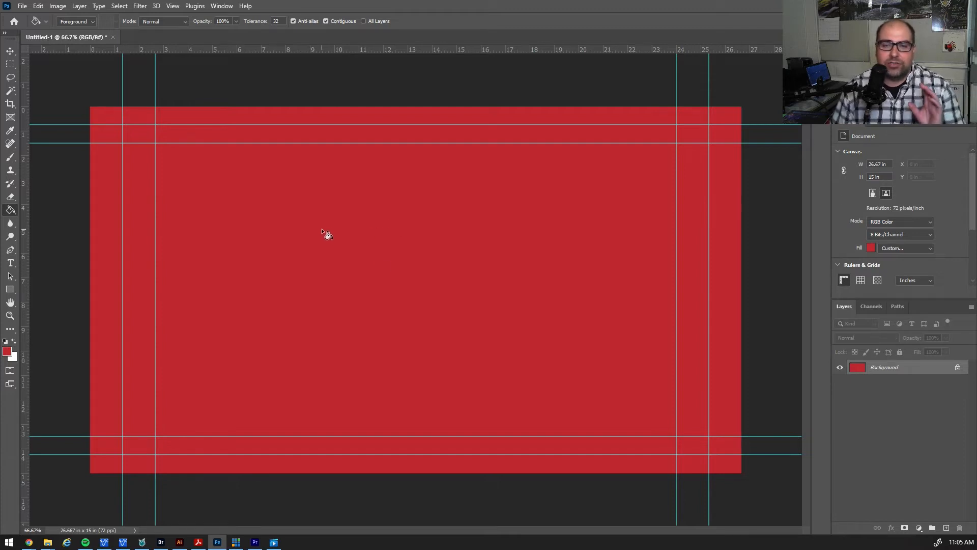
Step: Place IMG_7571.JPG from the Desktop into the document as a linked image
{"action": "left_click", "coordinate": [25, 7]}
{"action": "left_click", "coordinate": [54, 228]}
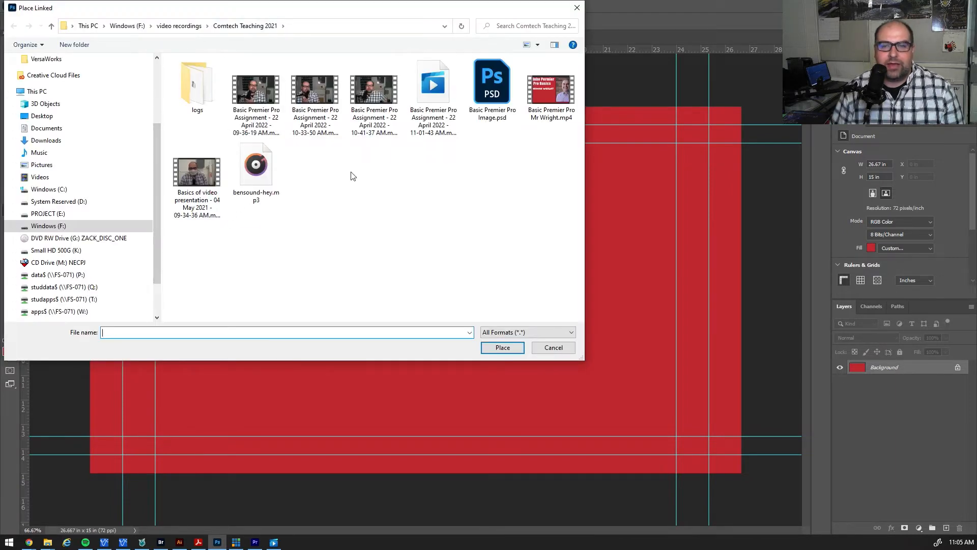
{"action": "left_click", "coordinate": [49, 117]}
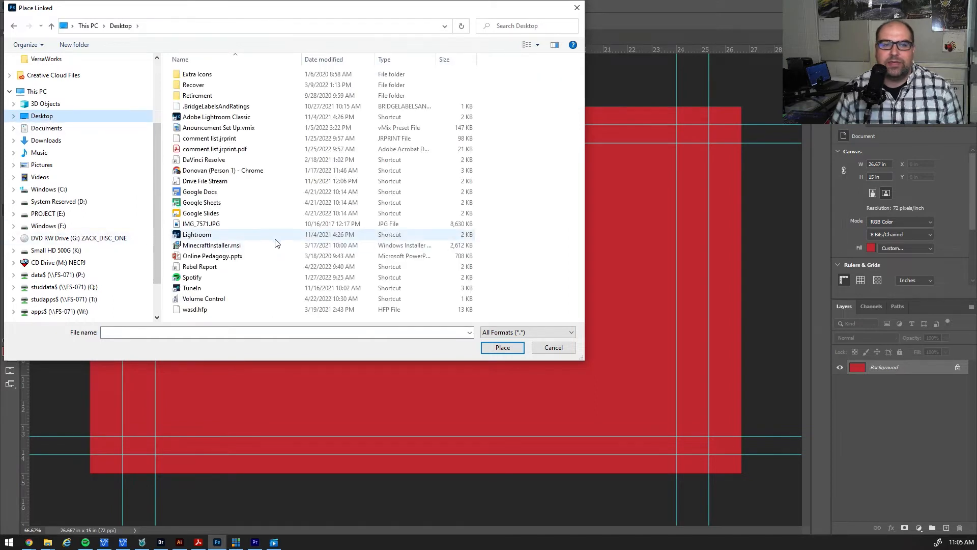
{"action": "left_click", "coordinate": [195, 225]}
{"action": "left_click", "coordinate": [502, 348]}
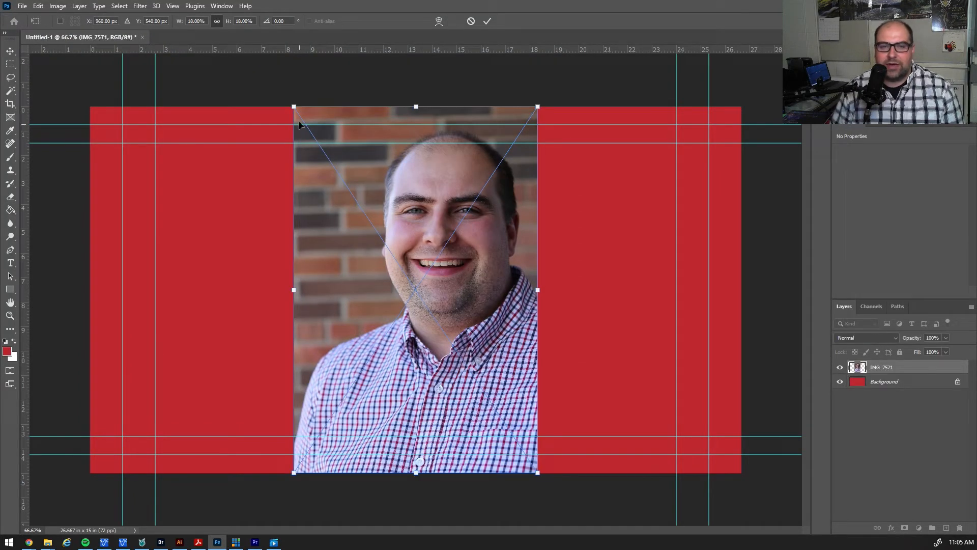
Step: Scale the placed photo to 15.29% on the right half of the canvas and delete its layer
{"action": "left_click_drag", "start_coordinate": [294, 106], "coordinate": [317, 143]}
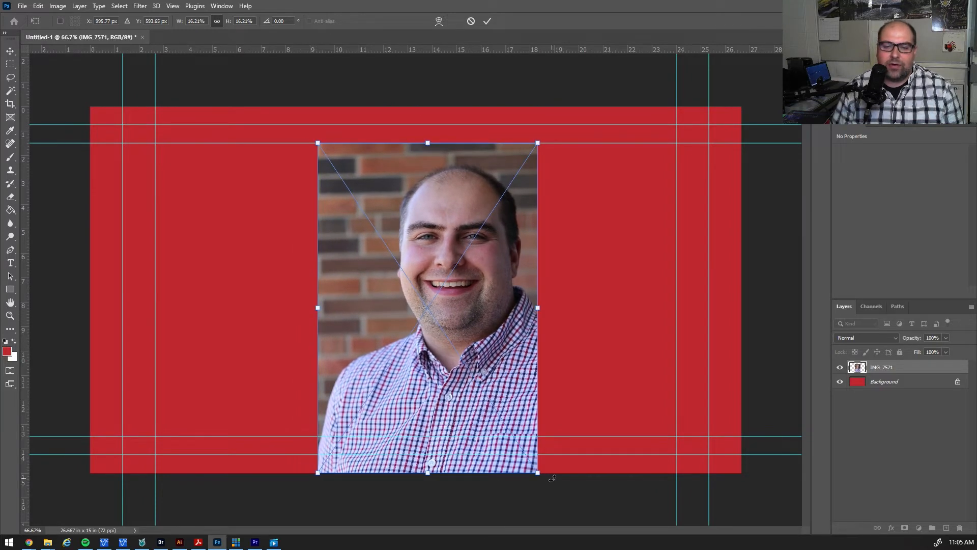
{"action": "left_click_drag", "start_coordinate": [535, 470], "coordinate": [525, 453]}
{"action": "left_click_drag", "start_coordinate": [485, 328], "coordinate": [651, 320]}
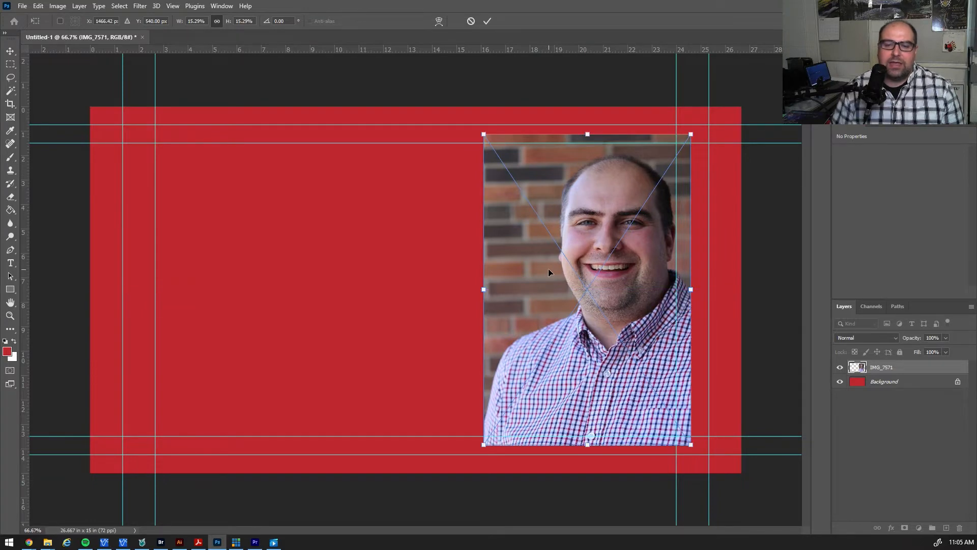
{"action": "left_click_drag", "start_coordinate": [597, 288], "coordinate": [590, 288]}
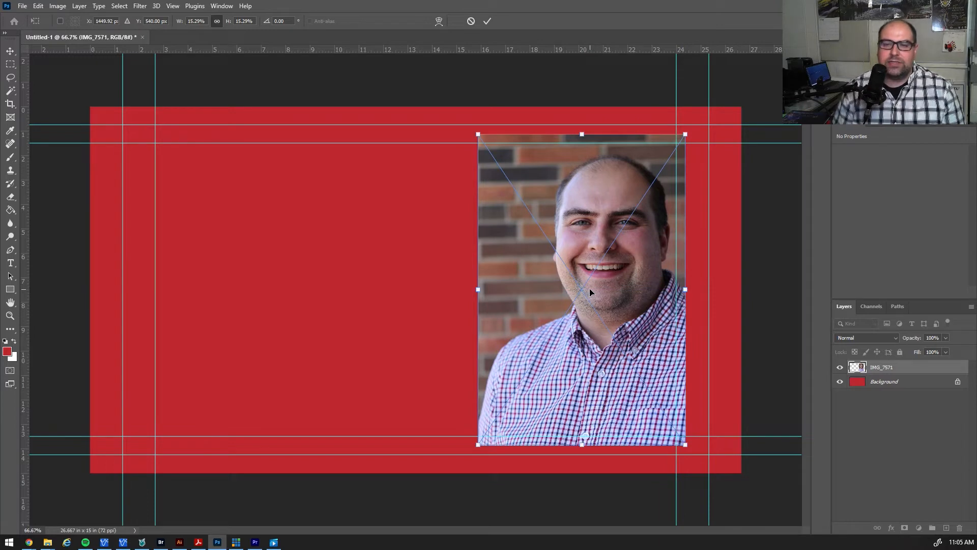
{"action": "key", "text": "Return"}
{"action": "key", "text": "g"}
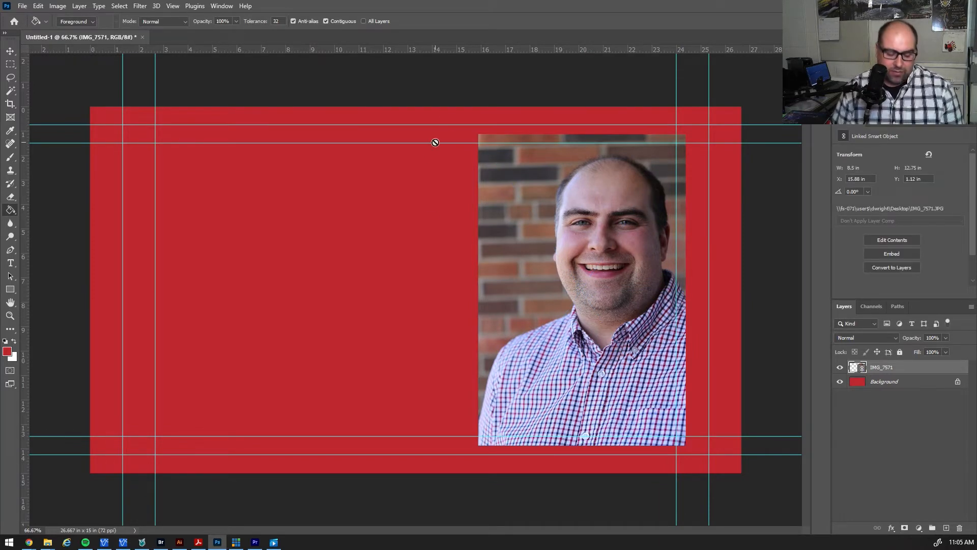
{"action": "key", "text": "Delete"}
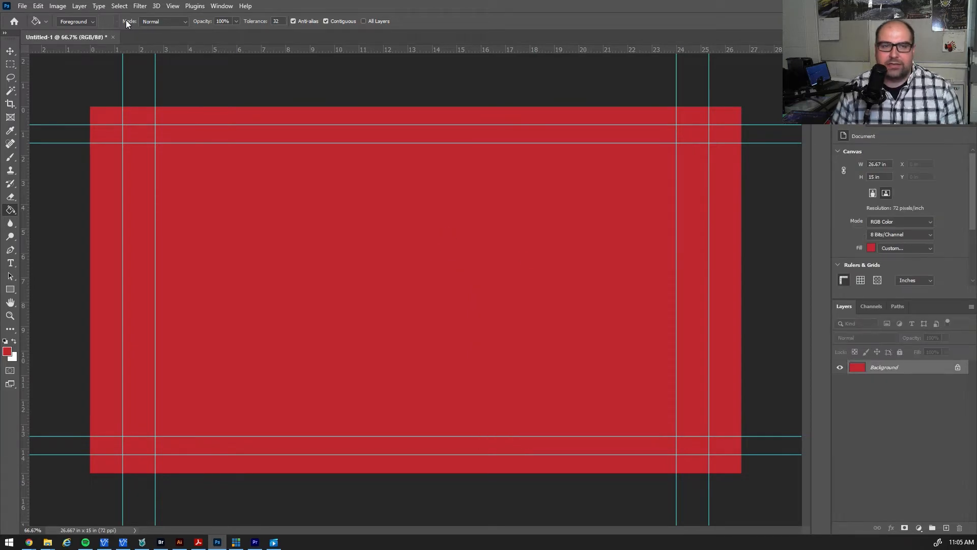
Step: Place the linked photo IMG_7571.JPG onto the red canvas again
{"action": "left_click", "coordinate": [23, 7]}
{"action": "left_click", "coordinate": [51, 224]}
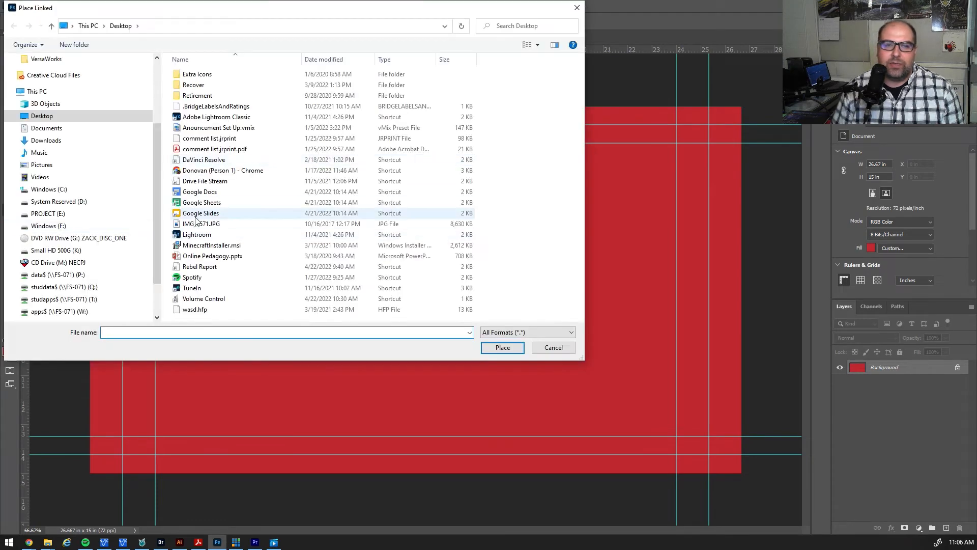
{"action": "left_click", "coordinate": [214, 224]}
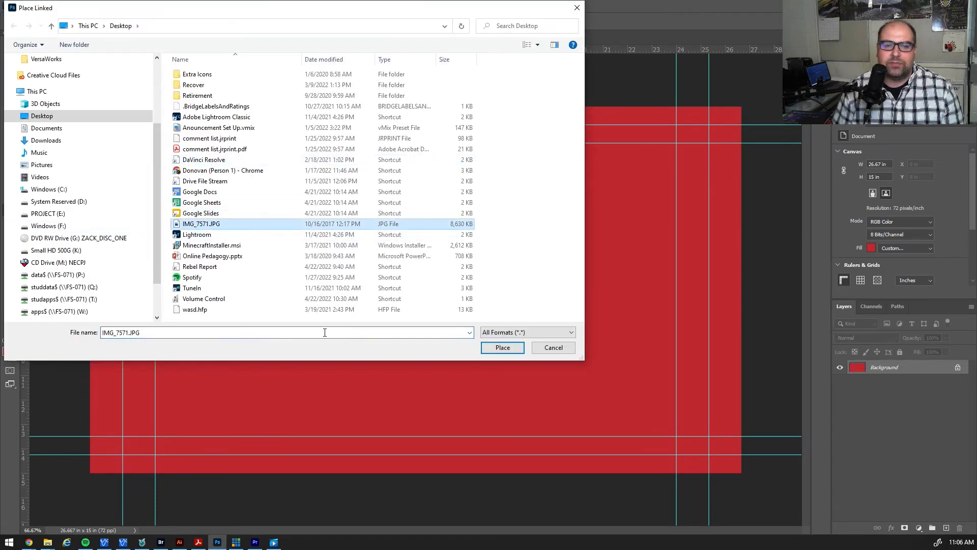
{"action": "left_click", "coordinate": [508, 345]}
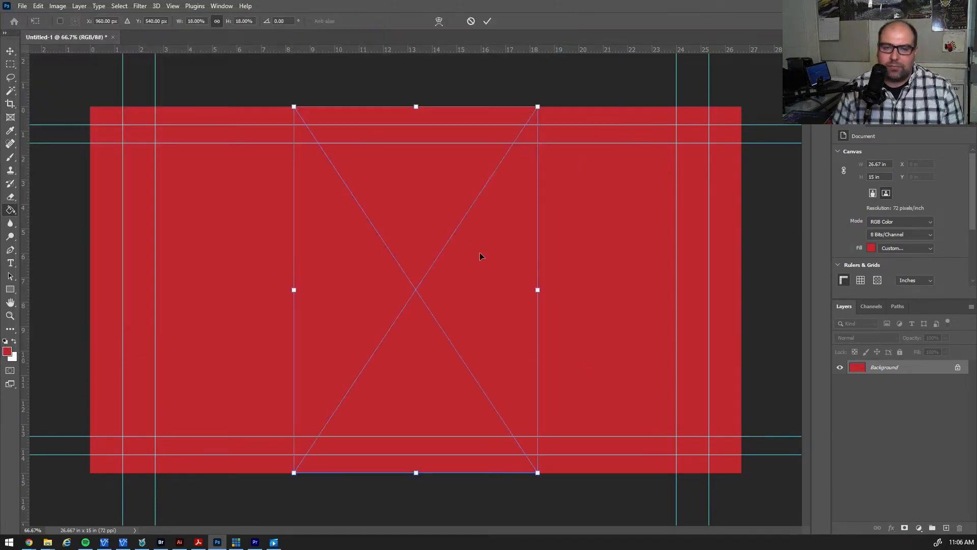
Step: Scale the photo to about 16.16% and align it to the inner right guide between the outer top and bottom guides
{"action": "left_click_drag", "start_coordinate": [294, 107], "coordinate": [318, 143]}
{"action": "left_click_drag", "start_coordinate": [537, 473], "coordinate": [527, 453]}
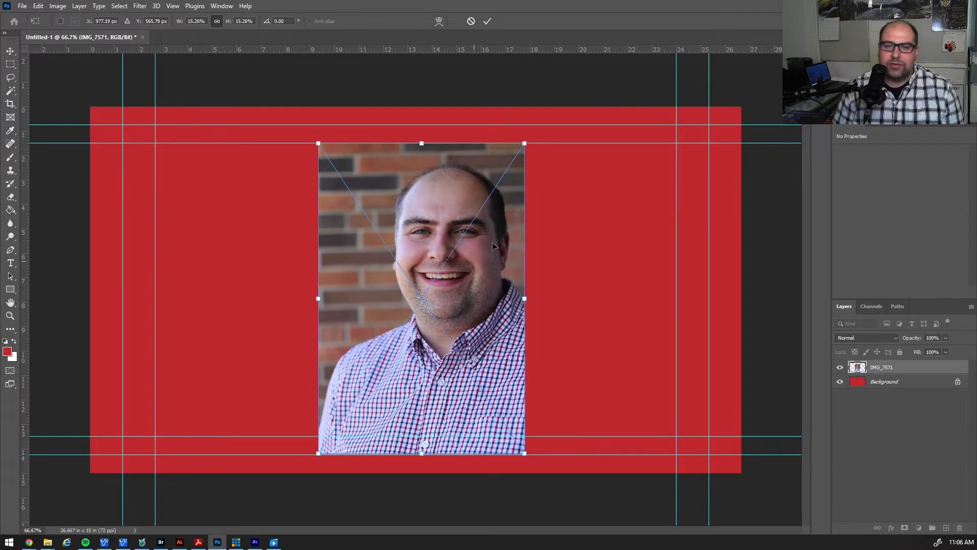
{"action": "mouse_move", "coordinate": [526, 142]}
{"action": "left_mouse_down"}
{"action": "mouse_move", "coordinate": [499, 184]}
{"action": "mouse_move", "coordinate": [528, 139]}
{"action": "left_mouse_up"}
{"action": "left_click_drag", "start_coordinate": [529, 301], "coordinate": [626, 331]}
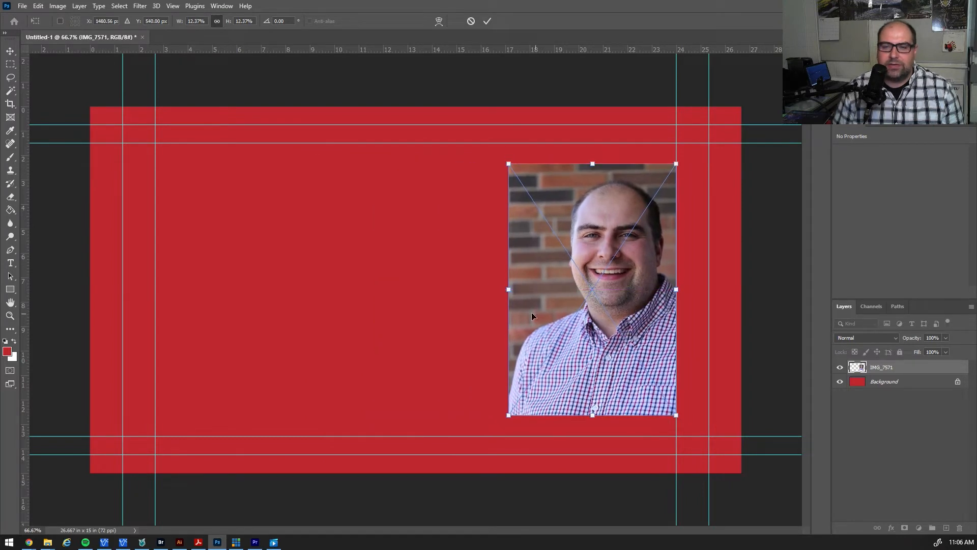
{"action": "left_click_drag", "start_coordinate": [506, 290], "coordinate": [456, 296]}
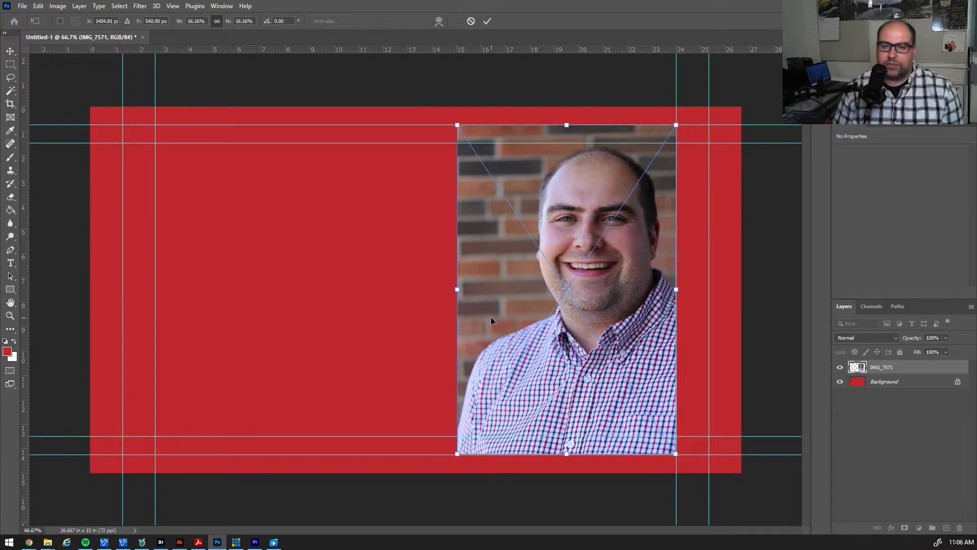
Step: Try stretching the photo's width out of proportion, undo that stretch, and commit the placed photo
{"action": "left_click_drag", "start_coordinate": [455, 290], "coordinate": [329, 289]}
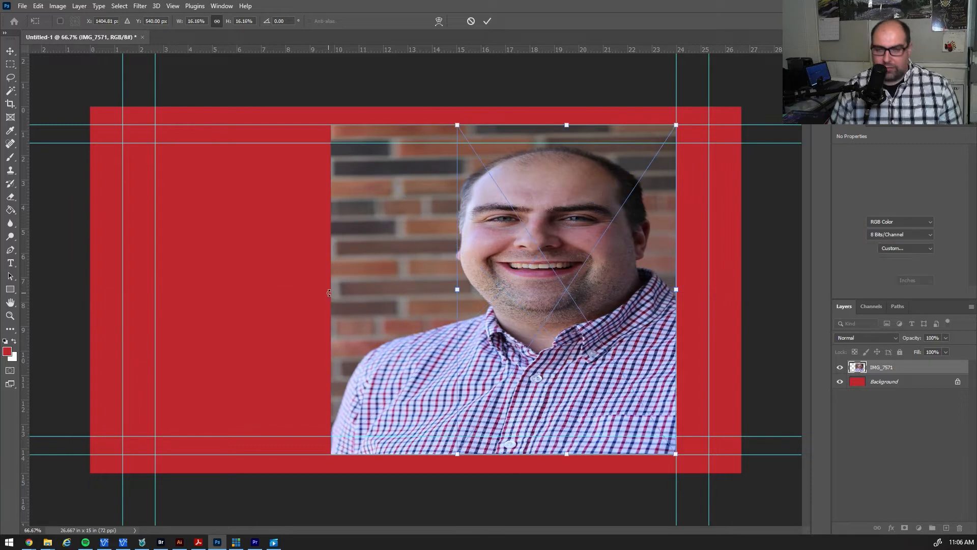
{"action": "key", "text": "ctrl+z"}
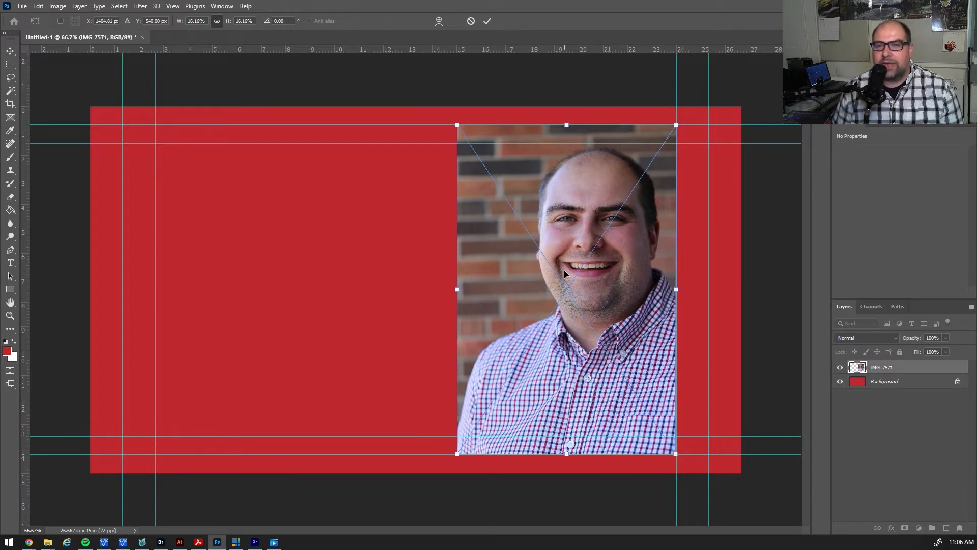
{"action": "left_click", "coordinate": [486, 23]}
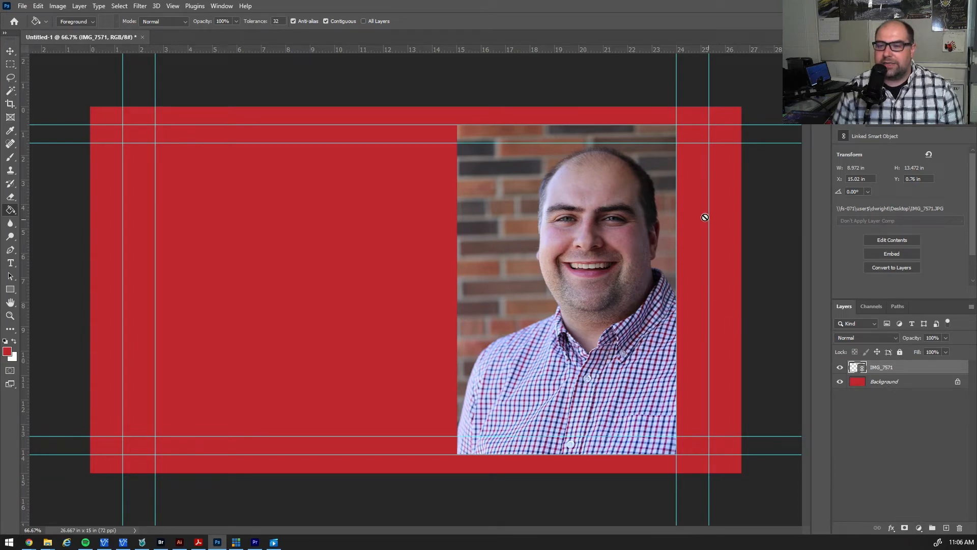
Step: Add a 10 px black Stroke layer style, positioned inside, to the IMG_7571 photo layer
{"action": "left_click", "coordinate": [891, 530]}
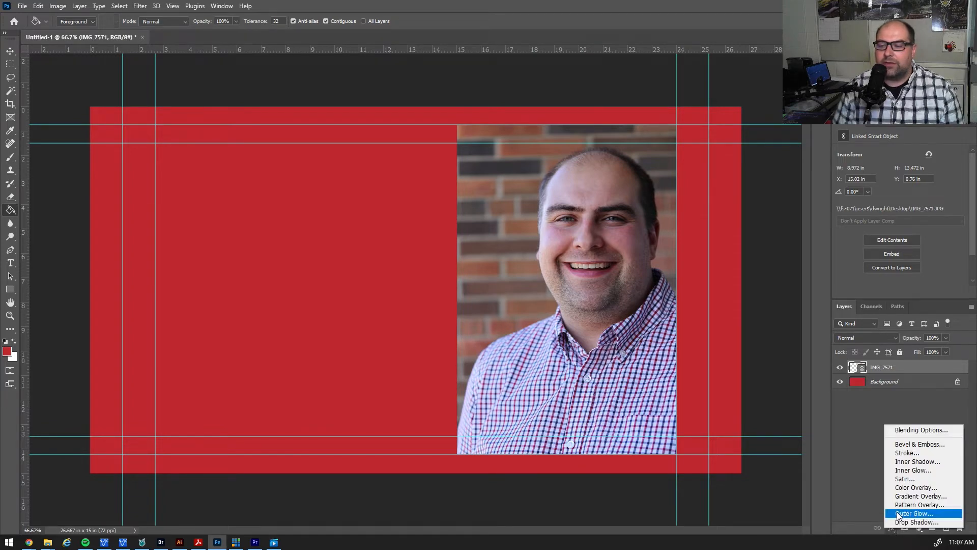
{"action": "left_click", "coordinate": [909, 453]}
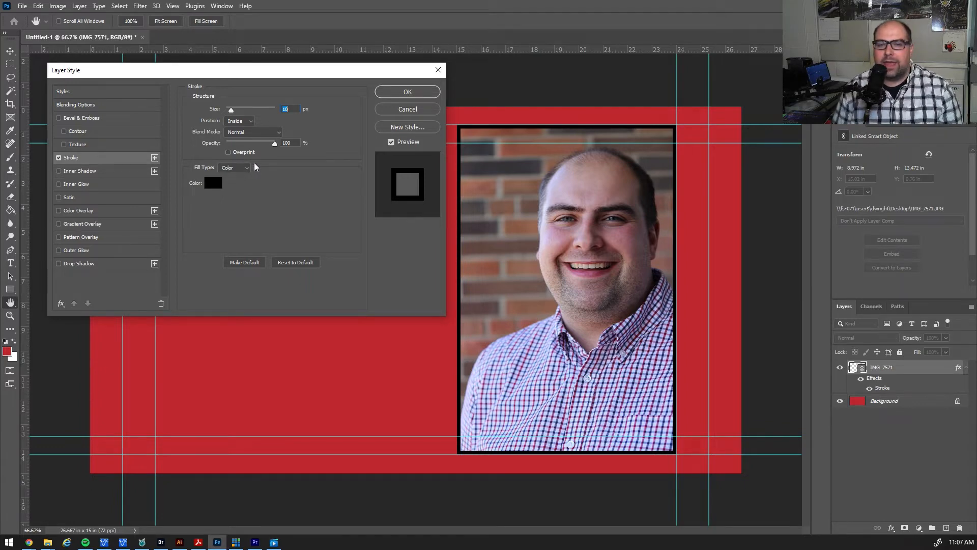
{"action": "left_click", "coordinate": [214, 183]}
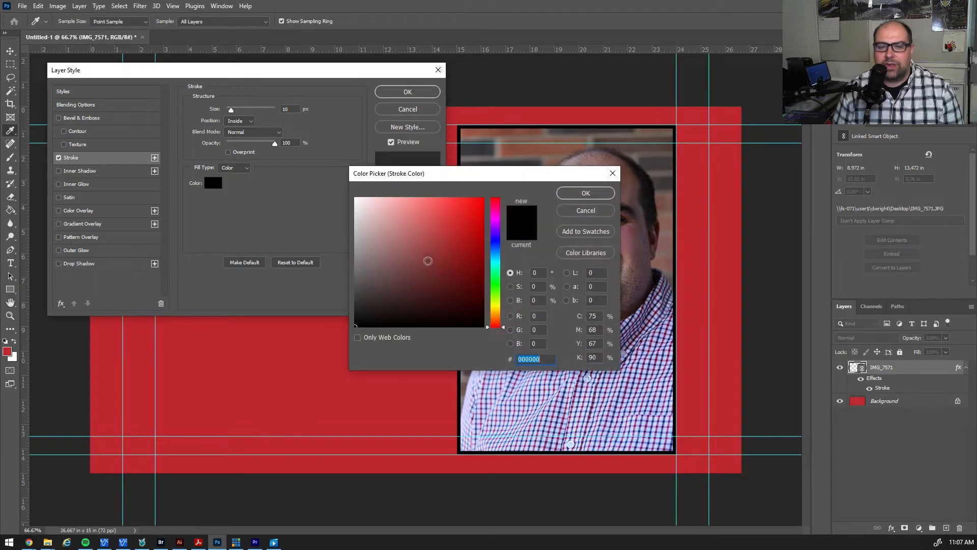
{"action": "left_click", "coordinate": [450, 234]}
{"action": "left_click", "coordinate": [388, 297]}
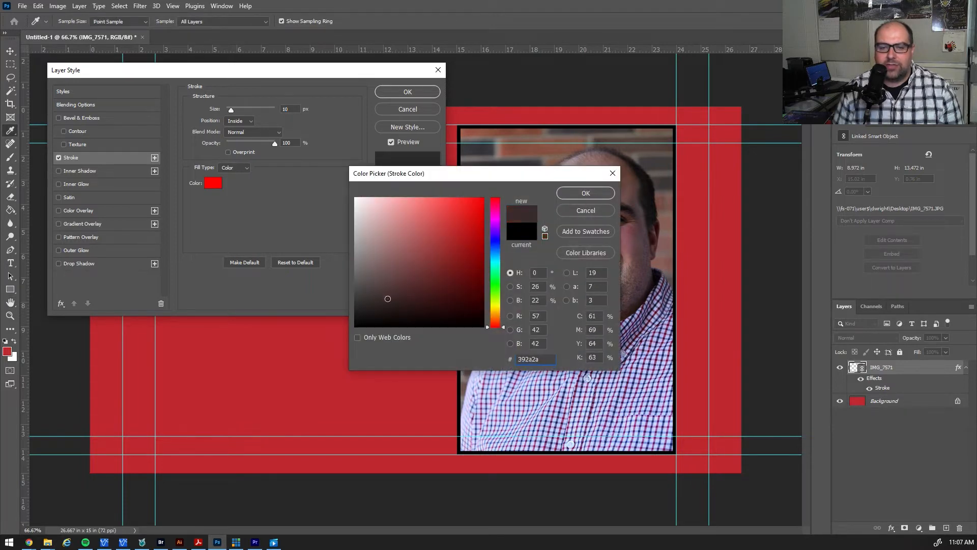
{"action": "left_click", "coordinate": [390, 319]}
{"action": "left_click_drag", "start_coordinate": [390, 318], "coordinate": [312, 351]}
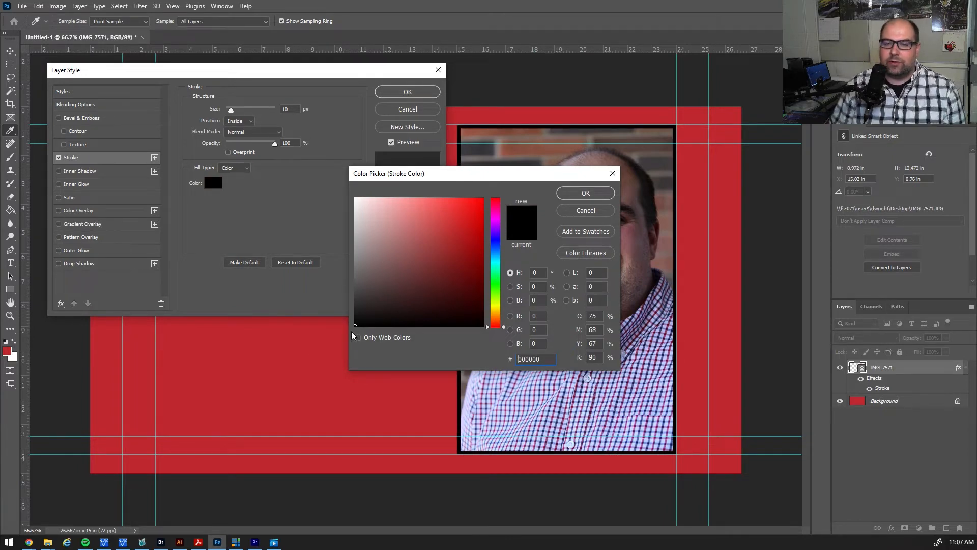
{"action": "left_click", "coordinate": [572, 193]}
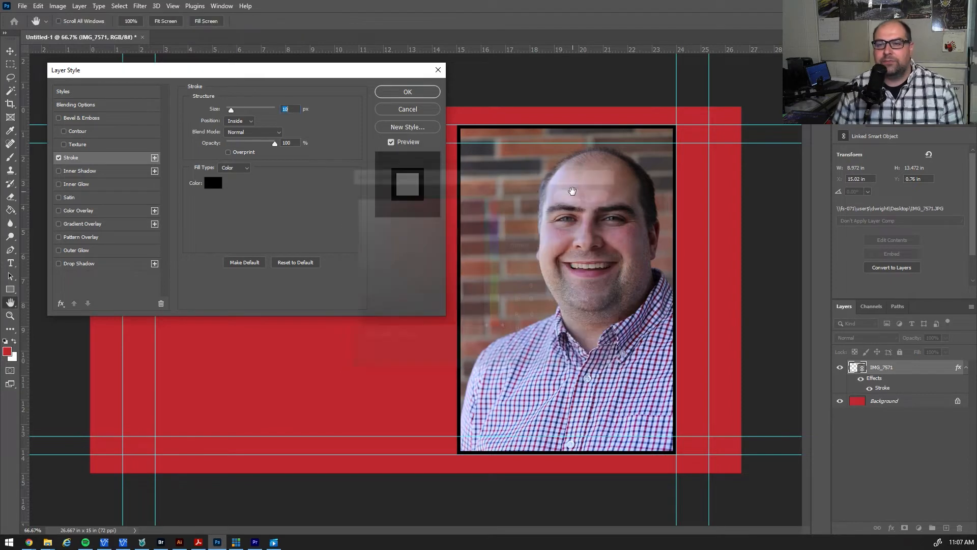
{"action": "left_click", "coordinate": [423, 92]}
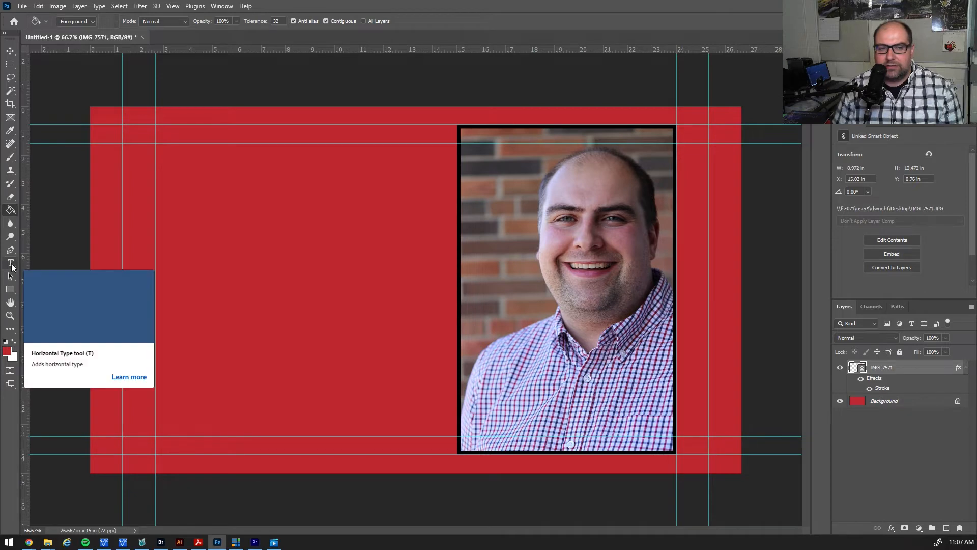
Step: Add a placeholder horizontal text layer in white Impact at 100 pt and move it fully onto the red area beside the photo
{"action": "left_click", "coordinate": [11, 264]}
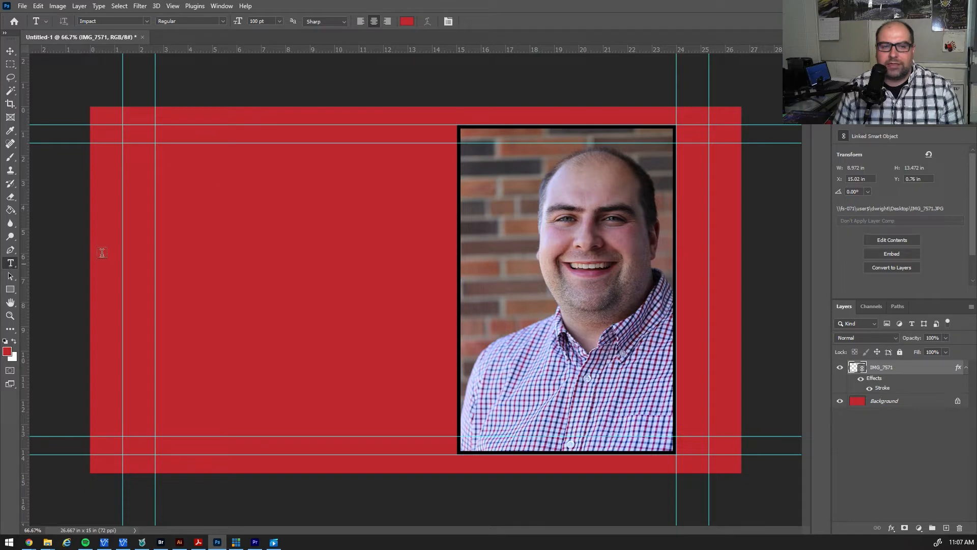
{"action": "left_click", "coordinate": [162, 161]}
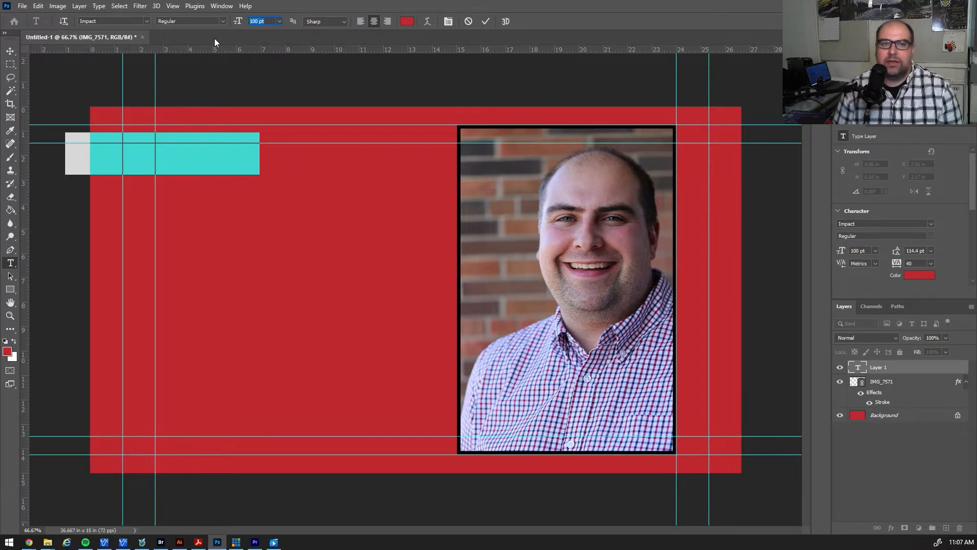
{"action": "left_click", "coordinate": [146, 21]}
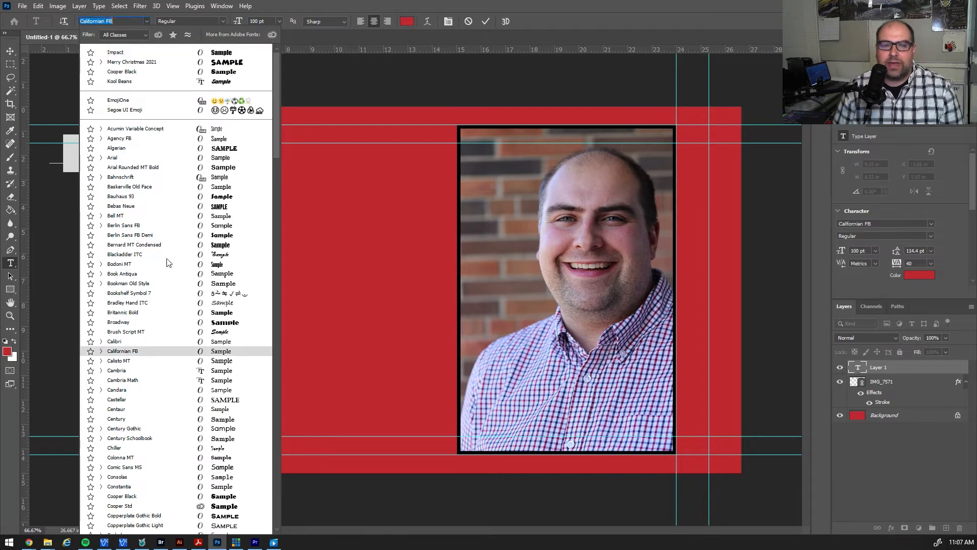
{"action": "left_click", "coordinate": [118, 52]}
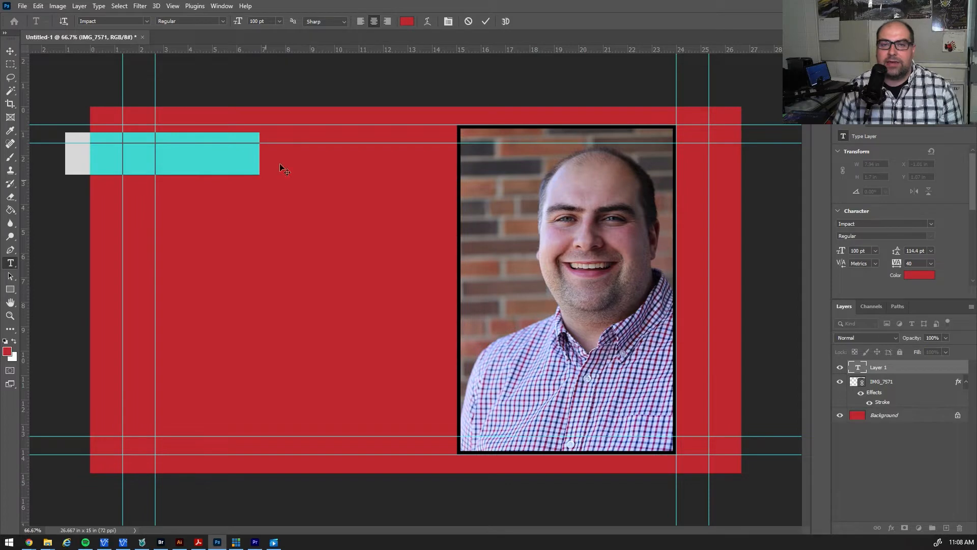
{"action": "left_click", "coordinate": [407, 21]}
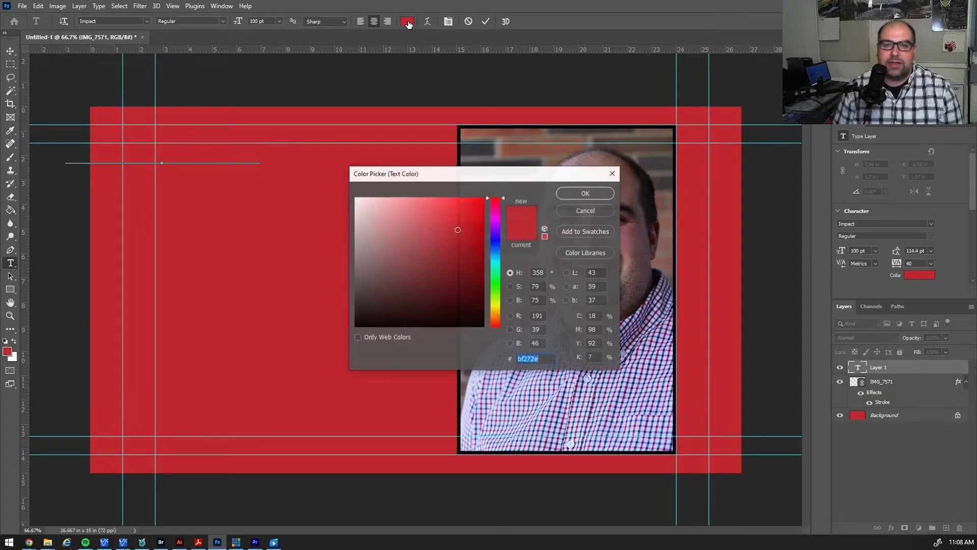
{"action": "left_click_drag", "start_coordinate": [378, 226], "coordinate": [367, 192]}
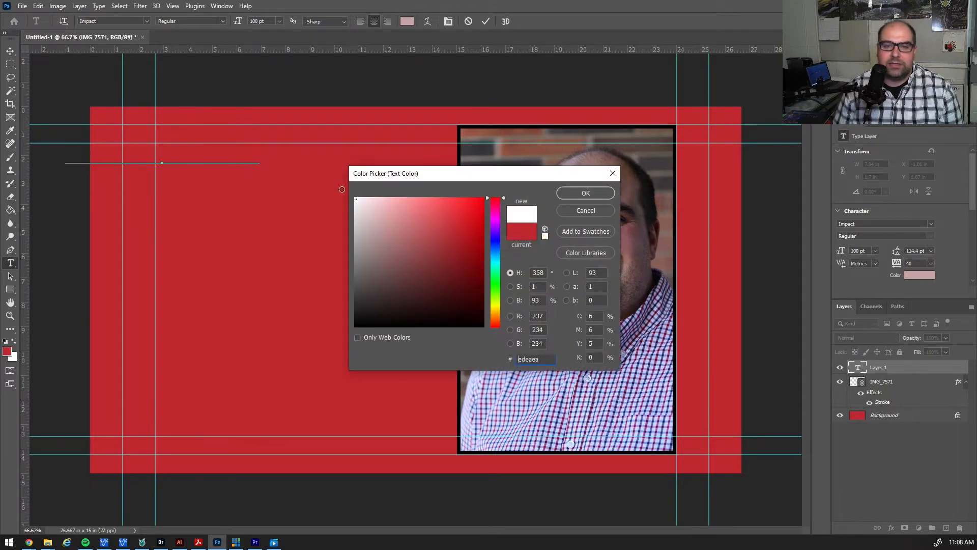
{"action": "left_click", "coordinate": [586, 194]}
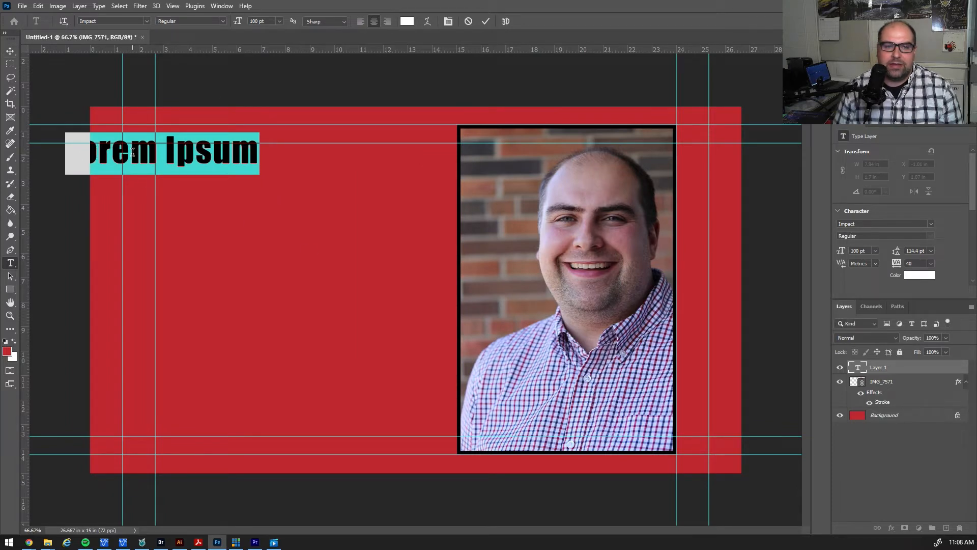
{"action": "left_click", "coordinate": [9, 50]}
{"action": "left_click_drag", "start_coordinate": [135, 154], "coordinate": [241, 156]}
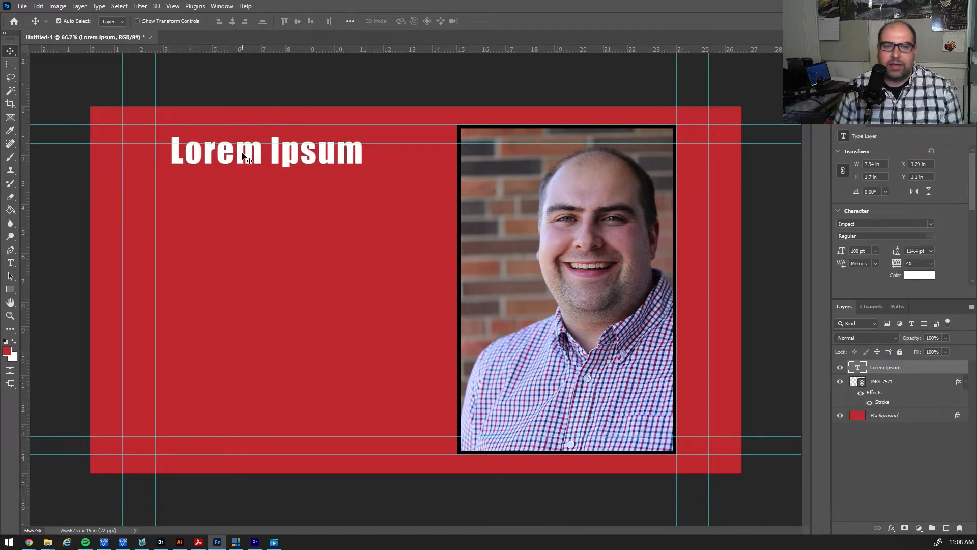
Step: Replace the placeholder text with the title "Adobe Premier Pro" and "Basics" on a second line
{"action": "double_click", "coordinate": [171, 152]}
{"action": "left_click_drag", "start_coordinate": [172, 152], "coordinate": [384, 161]}
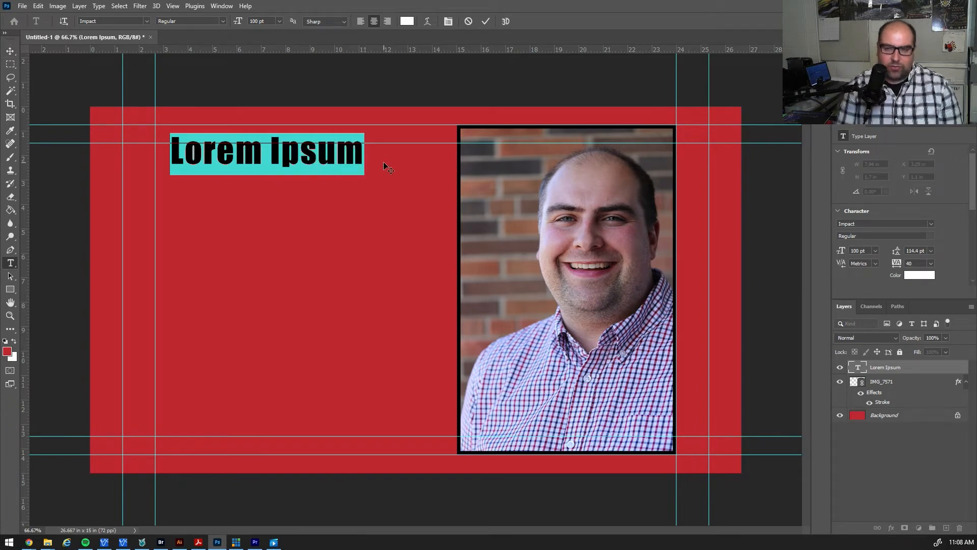
{"action": "type", "text": "Ad"}
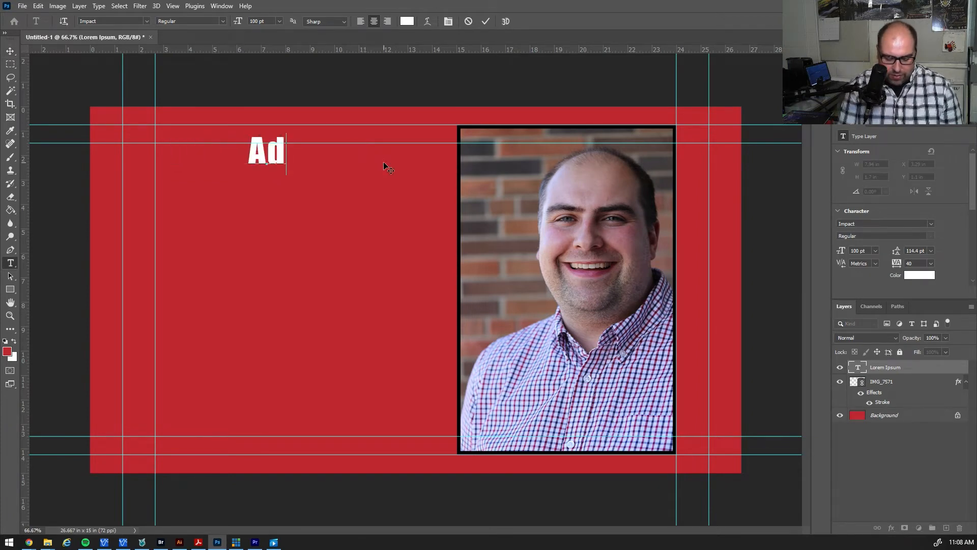
{"action": "type", "text": "obe Pre"}
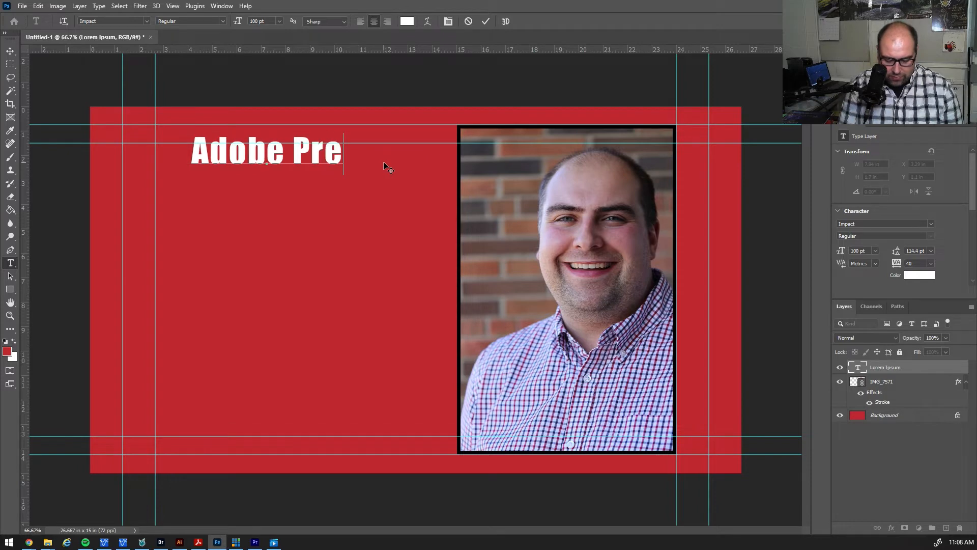
{"action": "type", "text": "mier"}
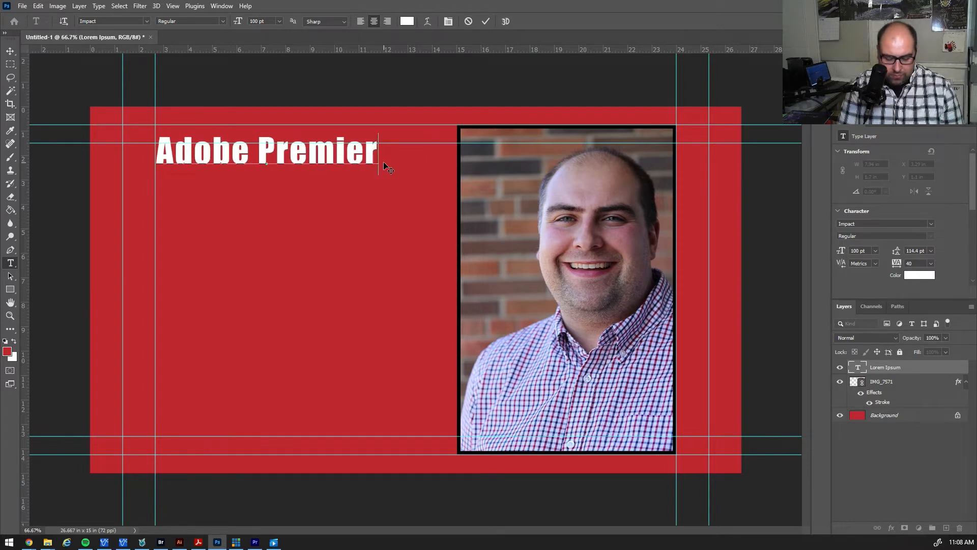
{"action": "type", "text": " O"}
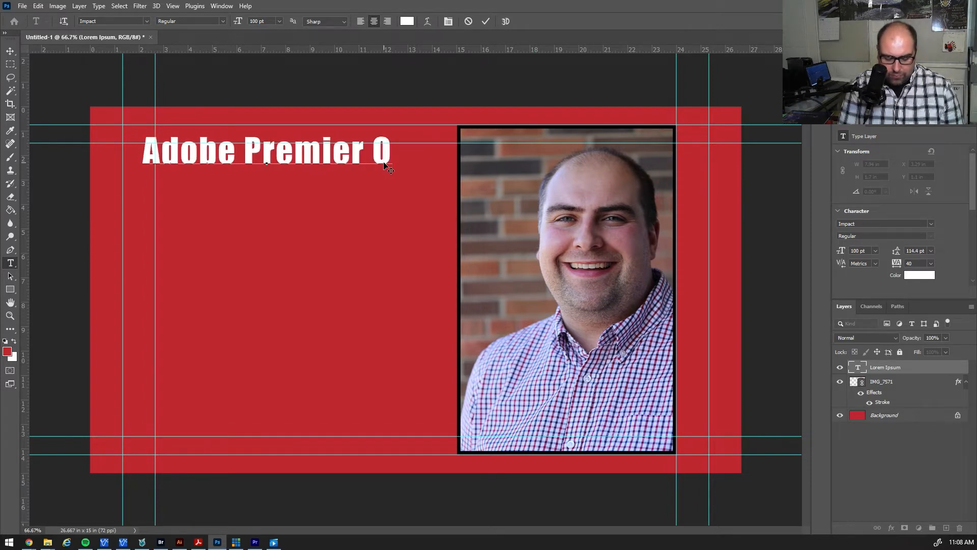
{"action": "key", "text": "BackSpace"}
{"action": "type", "text": "Pro"}
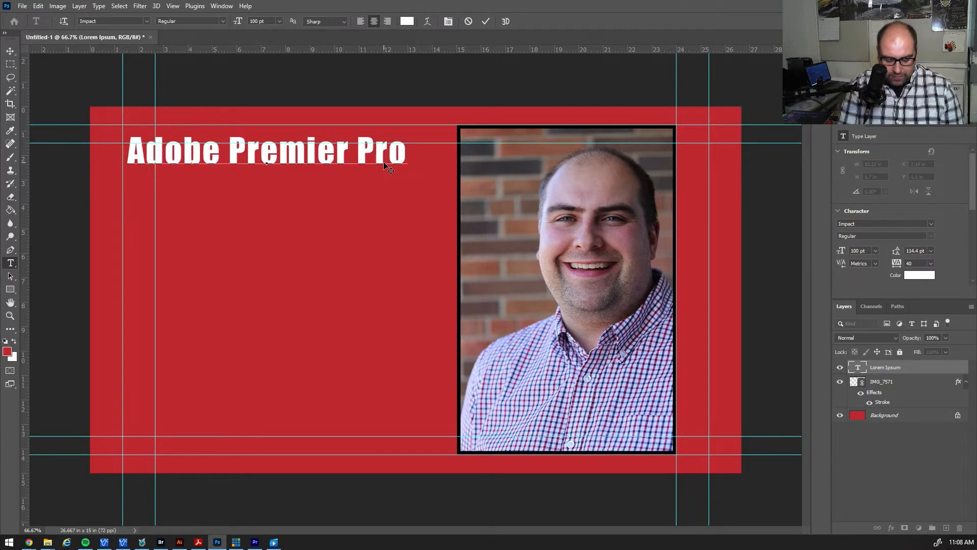
{"action": "key", "text": "Return"}
{"action": "type", "text": "Basics"}
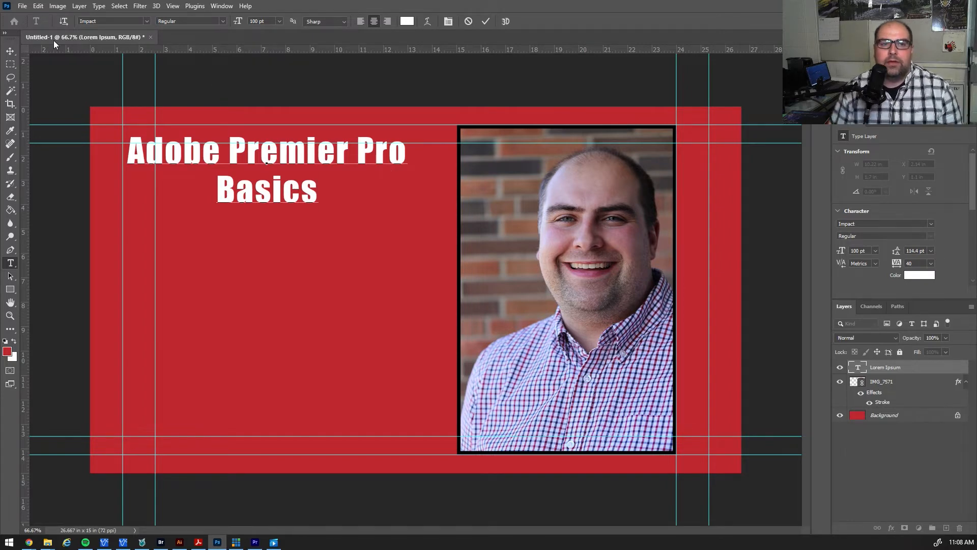
Step: Shift the title slightly away from the canvas corner and rebreak its lines as "Adobe Premier" and "Pro Basics"
{"action": "left_click", "coordinate": [10, 51]}
{"action": "left_click_drag", "start_coordinate": [265, 155], "coordinate": [283, 162]}
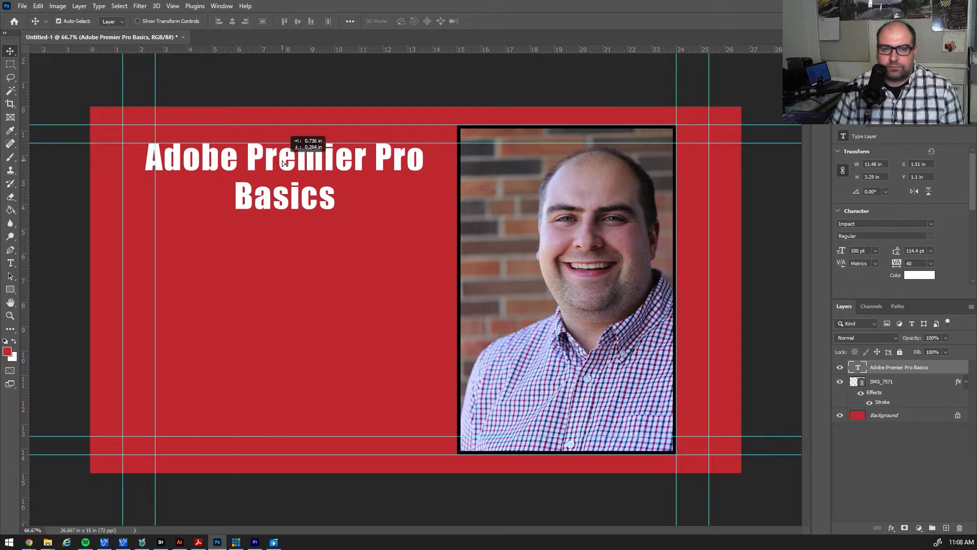
{"action": "double_click", "coordinate": [372, 158]}
{"action": "left_click", "coordinate": [373, 158]}
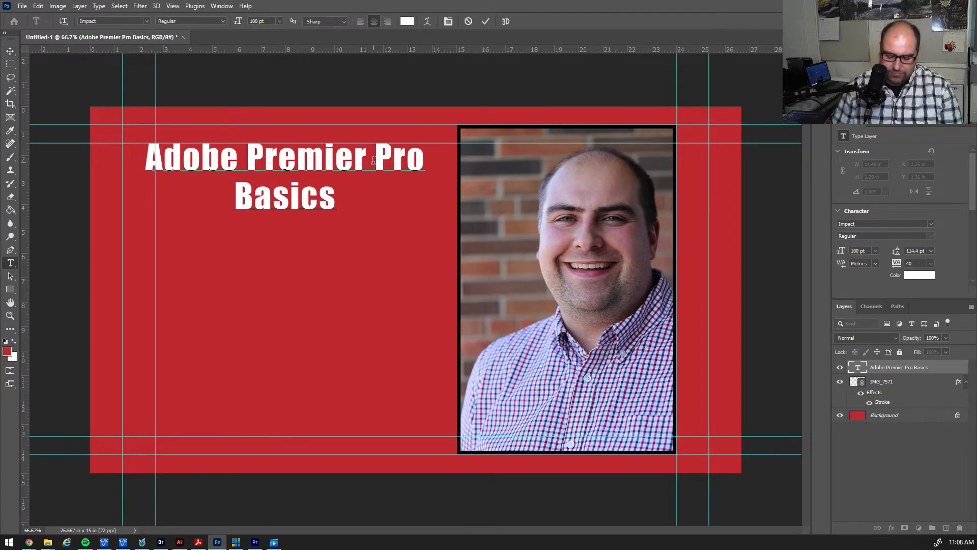
{"action": "key", "text": "Return"}
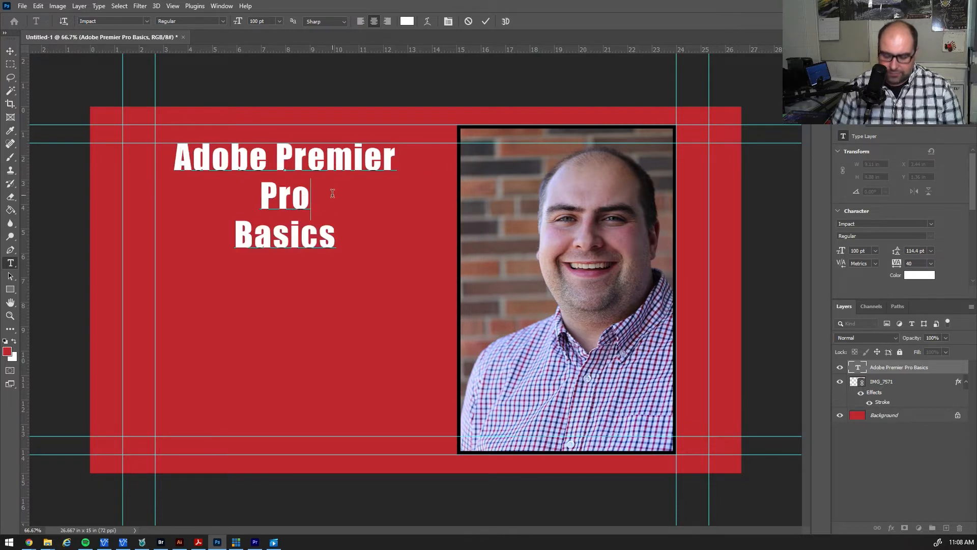
{"action": "key", "text": "Delete"}
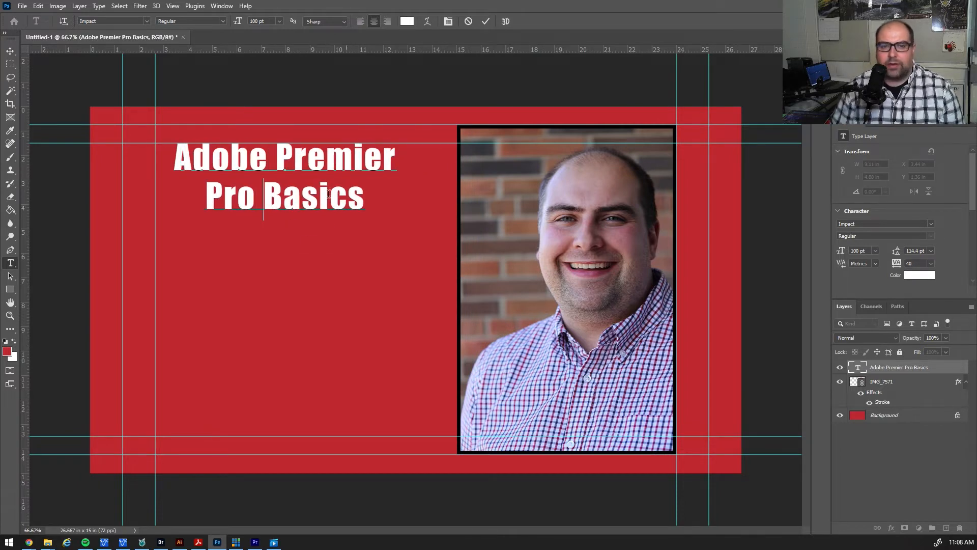
Step: Scale the title text to about 115.9% and place it against the outer top guide, just inside the inner left guide
{"action": "left_click", "coordinate": [9, 52]}
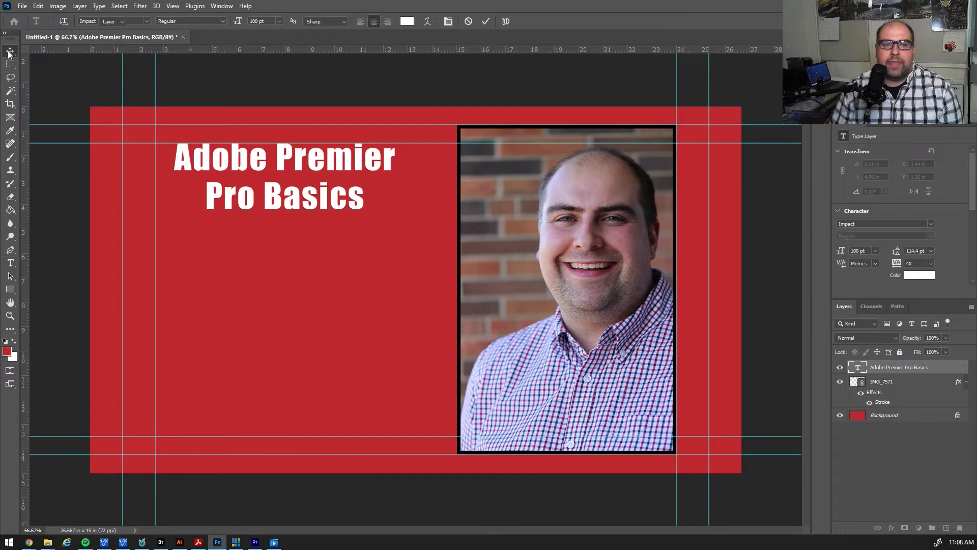
{"action": "left_click_drag", "start_coordinate": [187, 160], "coordinate": [158, 148]}
{"action": "key", "text": "ctrl+t"}
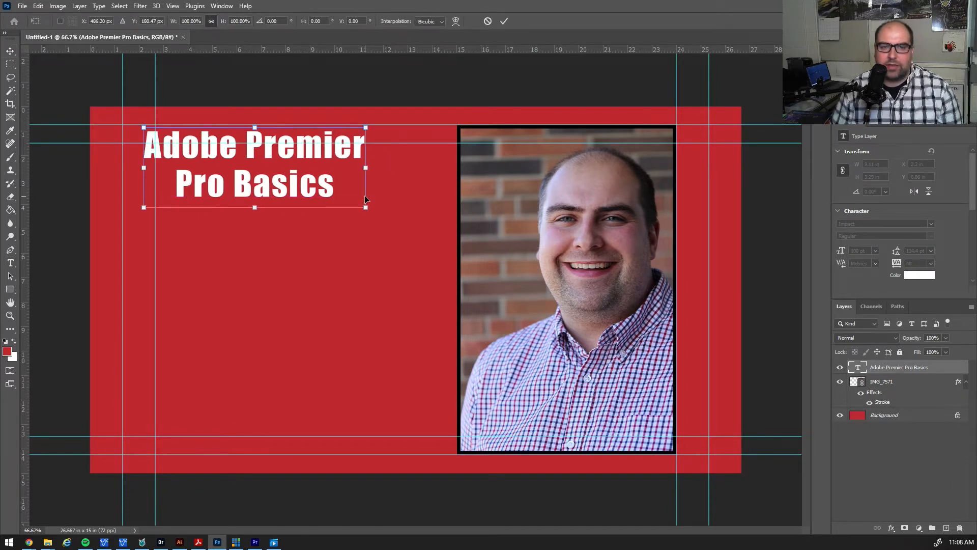
{"action": "left_click_drag", "start_coordinate": [370, 210], "coordinate": [333, 201]}
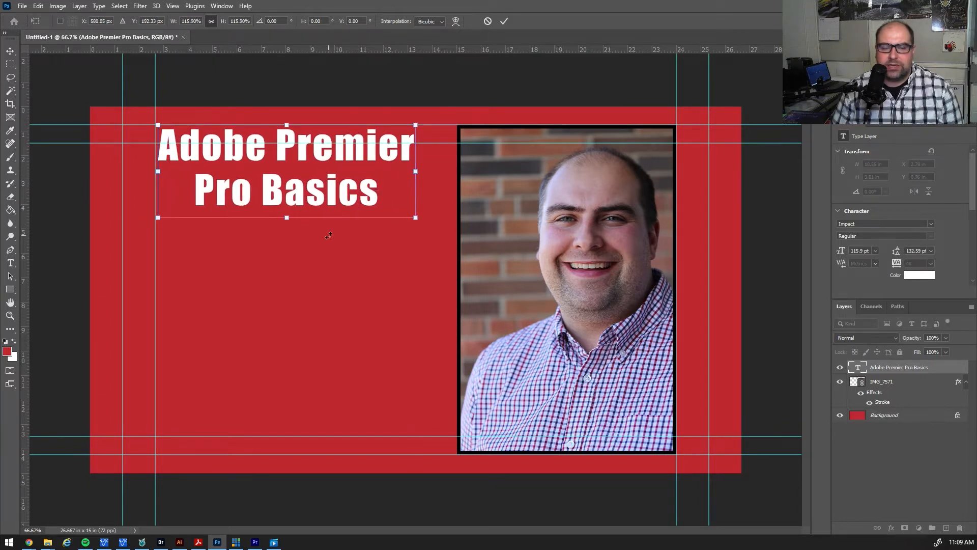
{"action": "key", "text": "Return"}
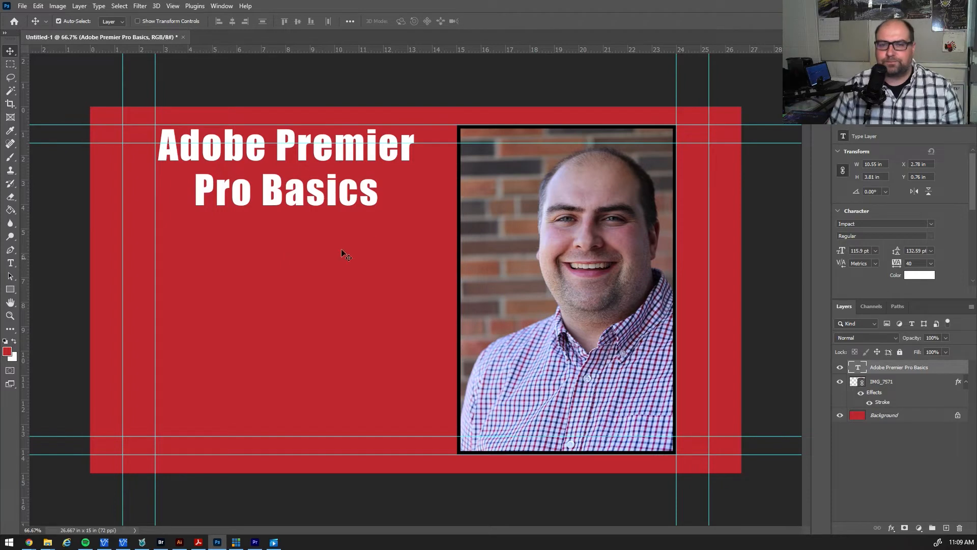
Step: Add a second white Impact text layer at 100 pt below the title and enter the presenter's full name
{"action": "left_click", "coordinate": [10, 263]}
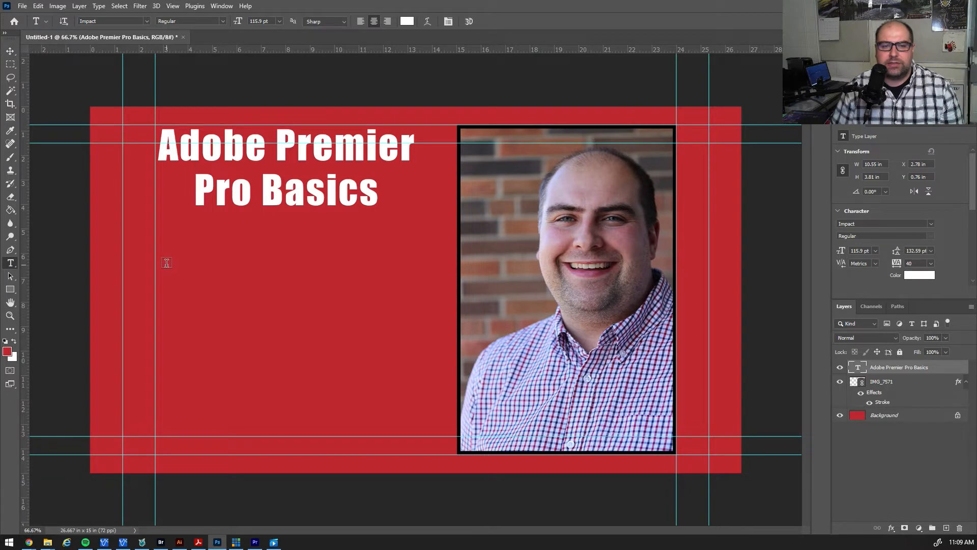
{"action": "left_click", "coordinate": [166, 263]}
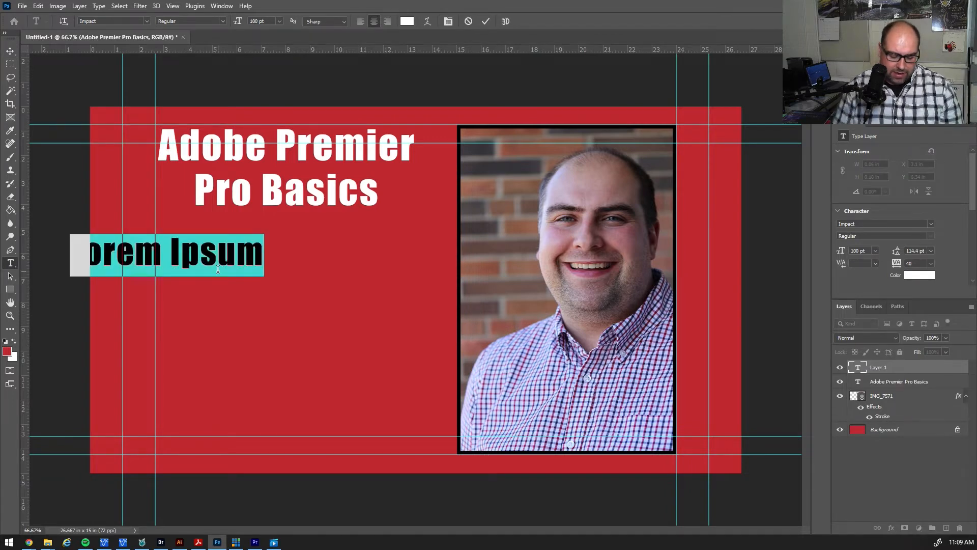
{"action": "type", "text": "Donovan WQ"}
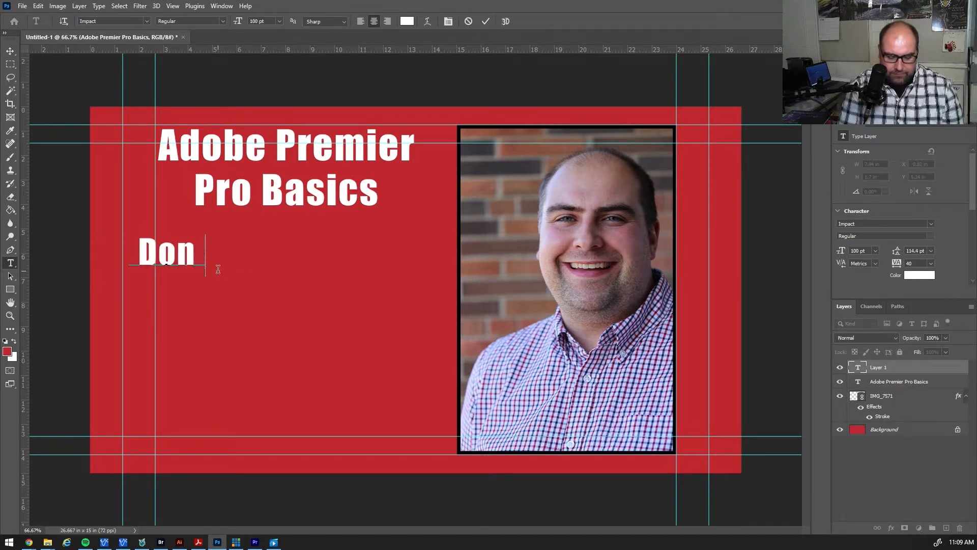
{"action": "key", "text": "BackSpace"}
{"action": "key", "text": "BackSpace"}
{"action": "key", "text": "BackSpace"}
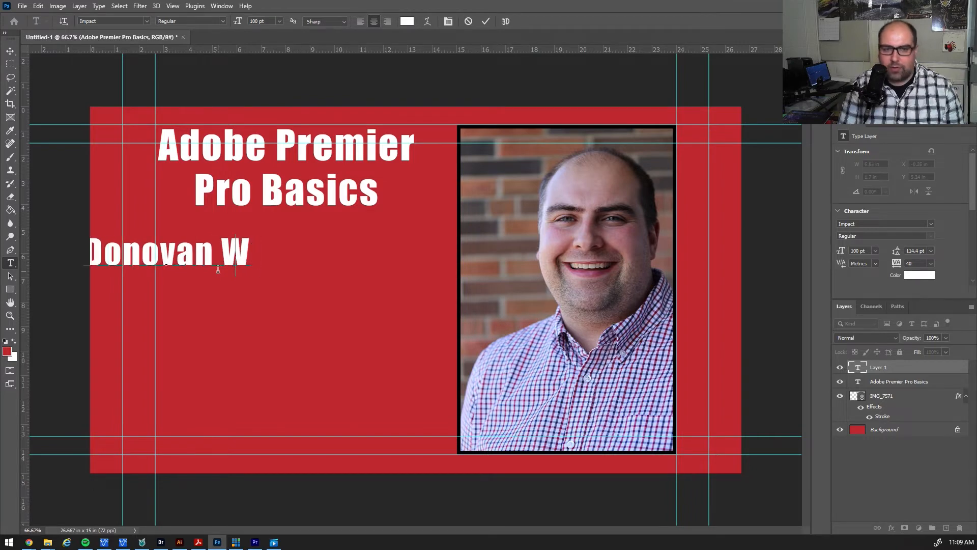
{"action": "type", "text": "WQ"}
{"action": "key", "text": "BackSpace"}
{"action": "type", "text": "right"}
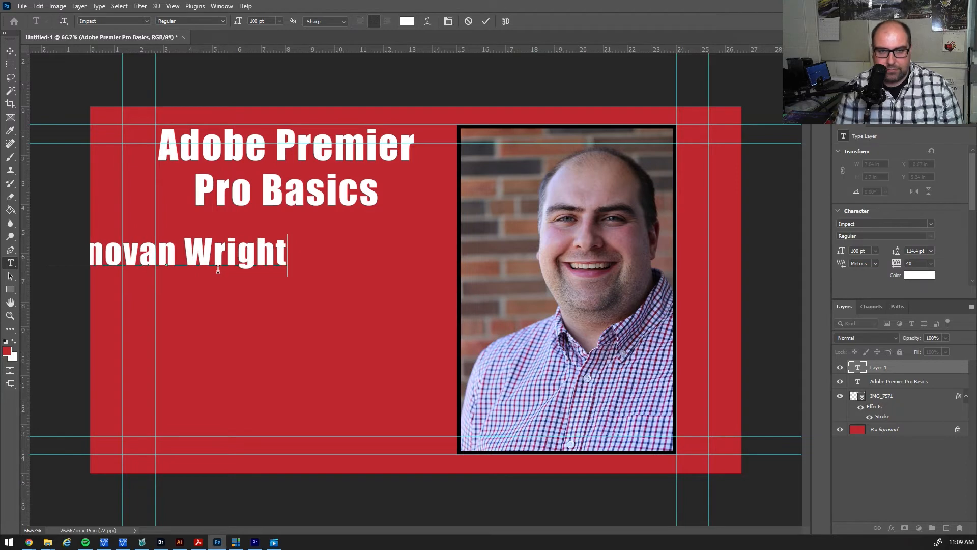
Step: Move the presenter name text fully onto the canvas below the title and scale it to about 117.5%
{"action": "left_click", "coordinate": [10, 51]}
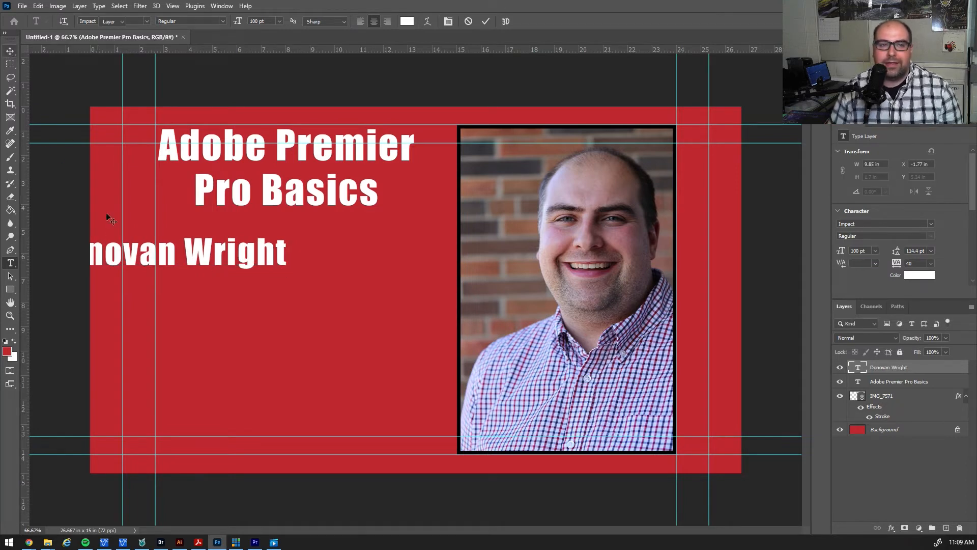
{"action": "left_click_drag", "start_coordinate": [155, 249], "coordinate": [243, 263]}
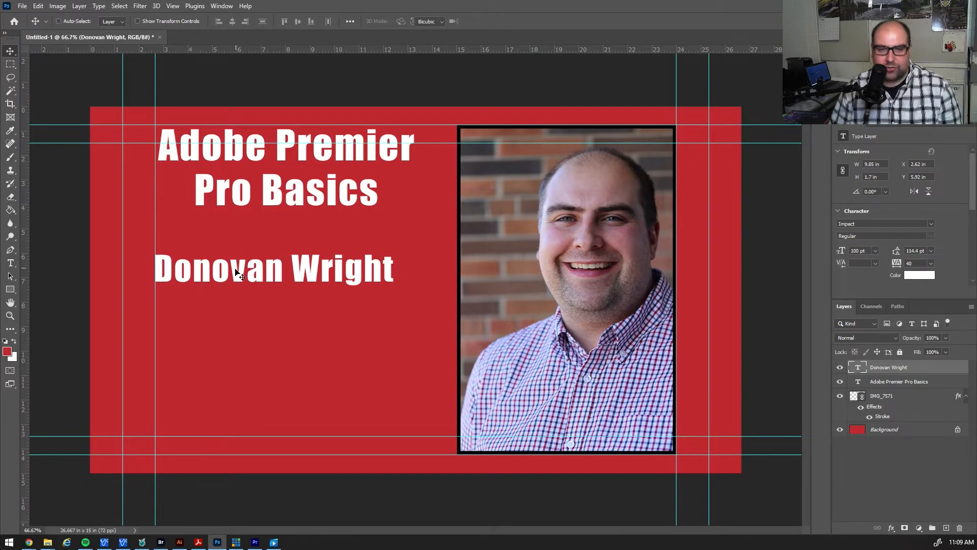
{"action": "key", "text": "ctrl+t"}
{"action": "left_click_drag", "start_coordinate": [154, 249], "coordinate": [112, 244]}
{"action": "left_click_drag", "start_coordinate": [211, 276], "coordinate": [240, 282]}
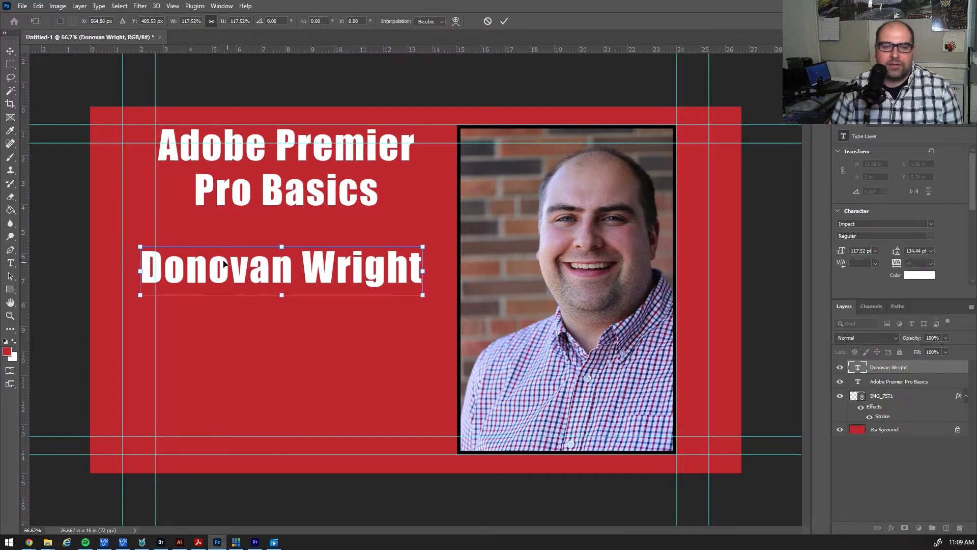
{"action": "key", "text": "Return"}
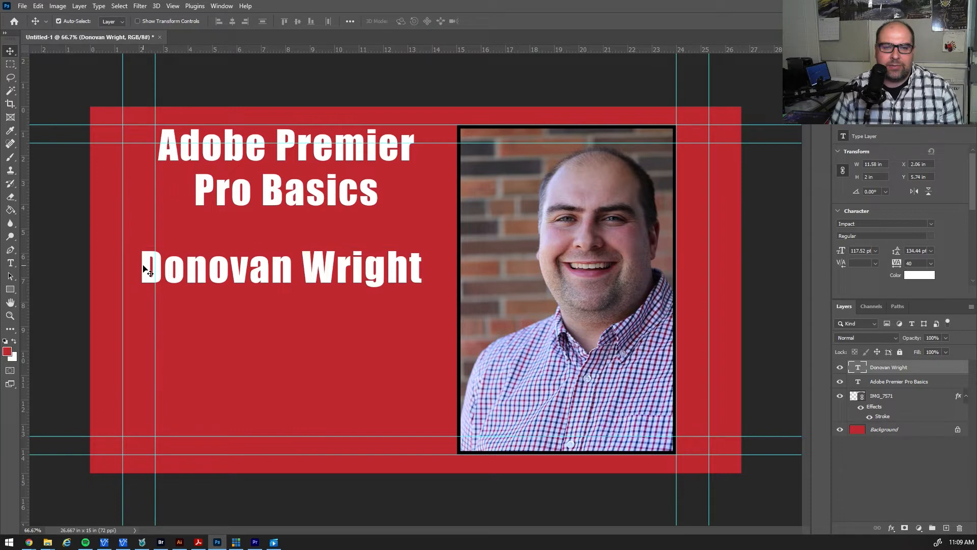
Step: Change the font of the whole presenter name text to Merry Christmas 2021
{"action": "double_click", "coordinate": [148, 272]}
{"action": "left_click_drag", "start_coordinate": [142, 272], "coordinate": [428, 272]}
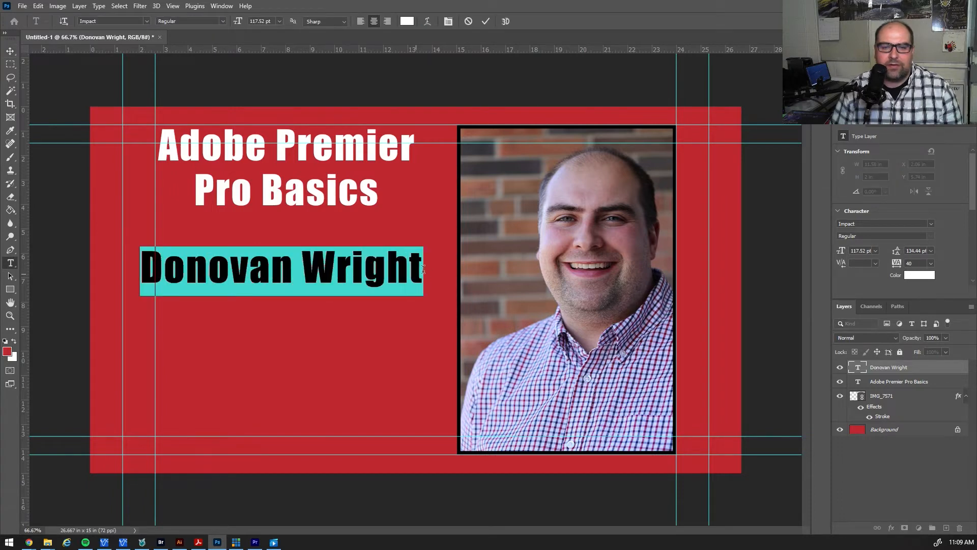
{"action": "left_click", "coordinate": [146, 21]}
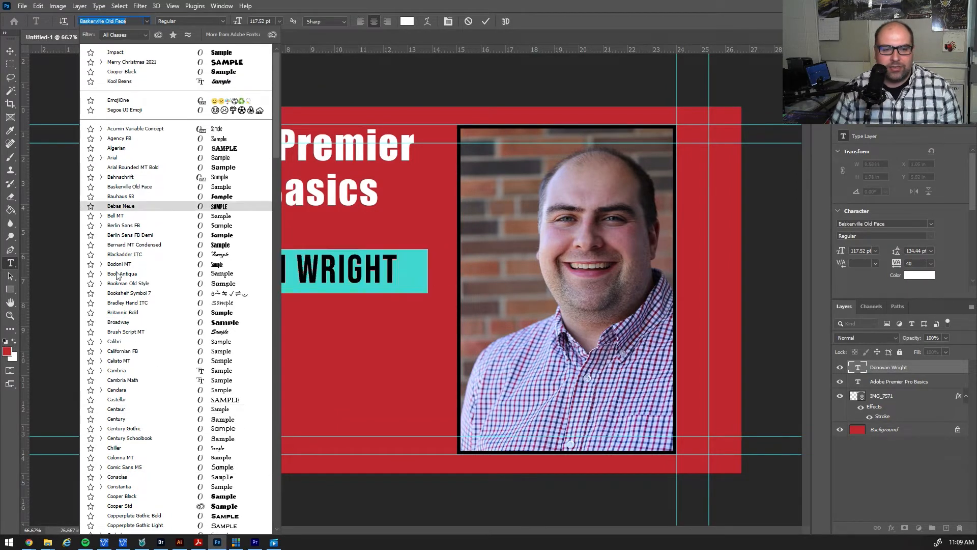
{"action": "left_click", "coordinate": [152, 62]}
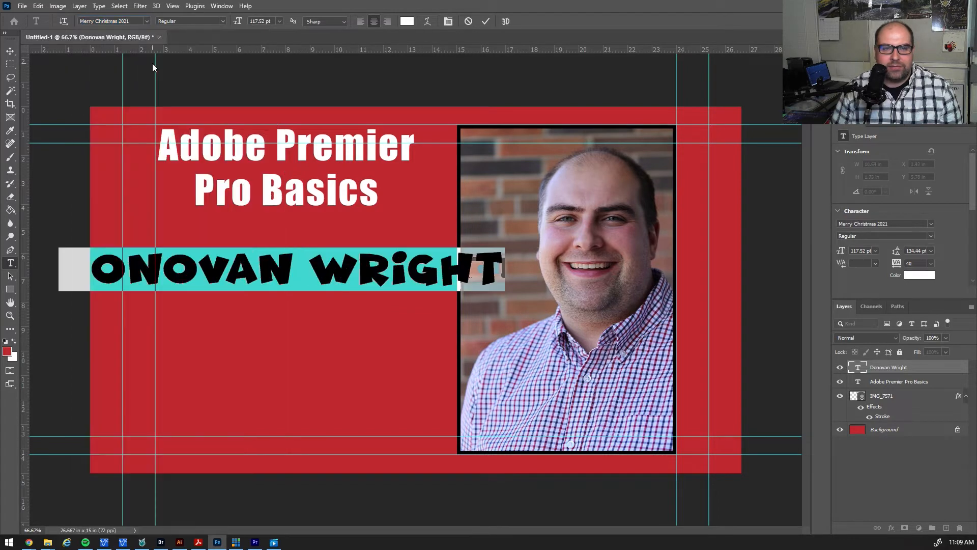
{"action": "left_click", "coordinate": [11, 51]}
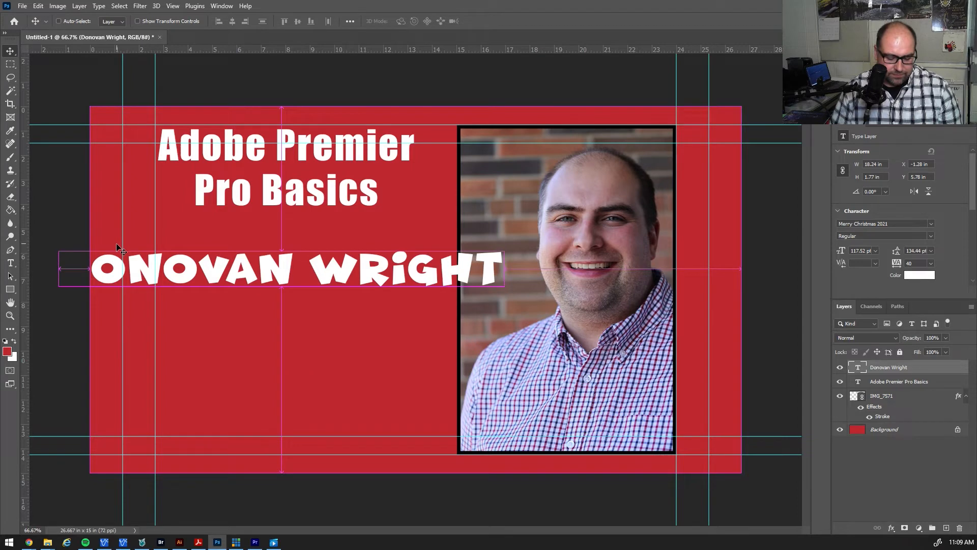
Step: Scale the presenter name down to about 87.5 pt and place it below the title, clear of the photo
{"action": "key", "text": "t"}
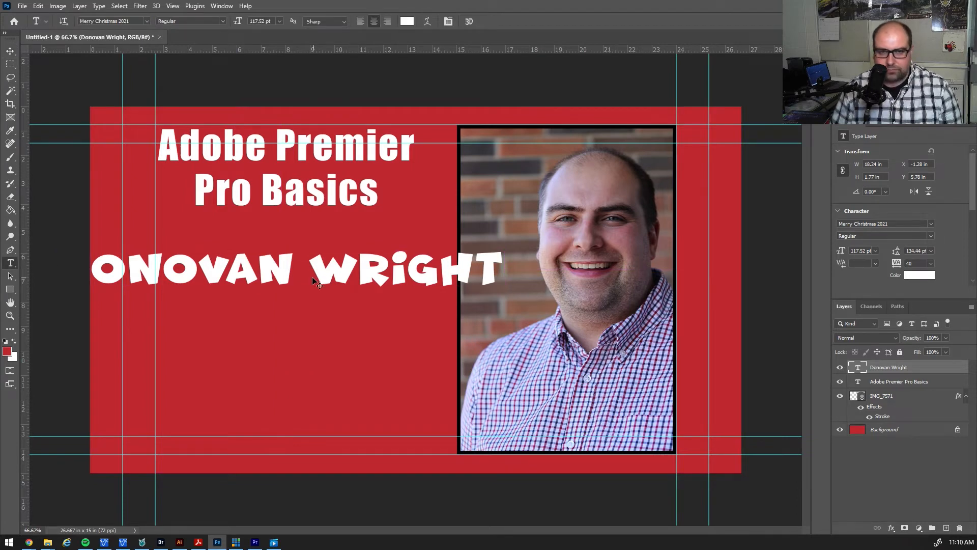
{"action": "key", "text": "ctrl+t"}
{"action": "left_click_drag", "start_coordinate": [505, 249], "coordinate": [326, 265]}
{"action": "left_click_drag", "start_coordinate": [186, 281], "coordinate": [224, 258]}
{"action": "left_click_drag", "start_coordinate": [380, 268], "coordinate": [451, 293]}
{"action": "left_click_drag", "start_coordinate": [279, 264], "coordinate": [280, 284]}
{"action": "key", "text": "Return"}
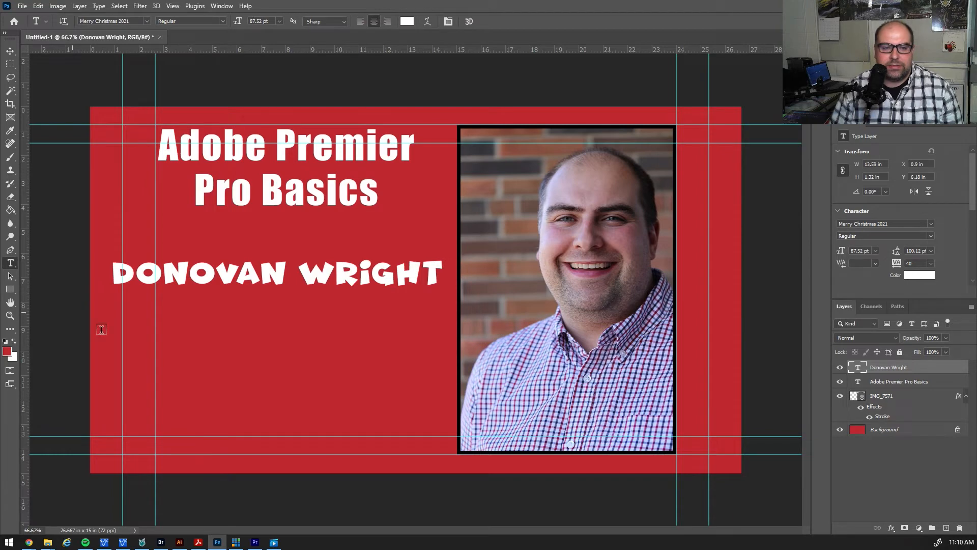
Step: Add a 100 pt text layer reading "teacher" with "Jasper Place" on a second line, and place it below the name above the lower guides
{"action": "left_click", "coordinate": [166, 374]}
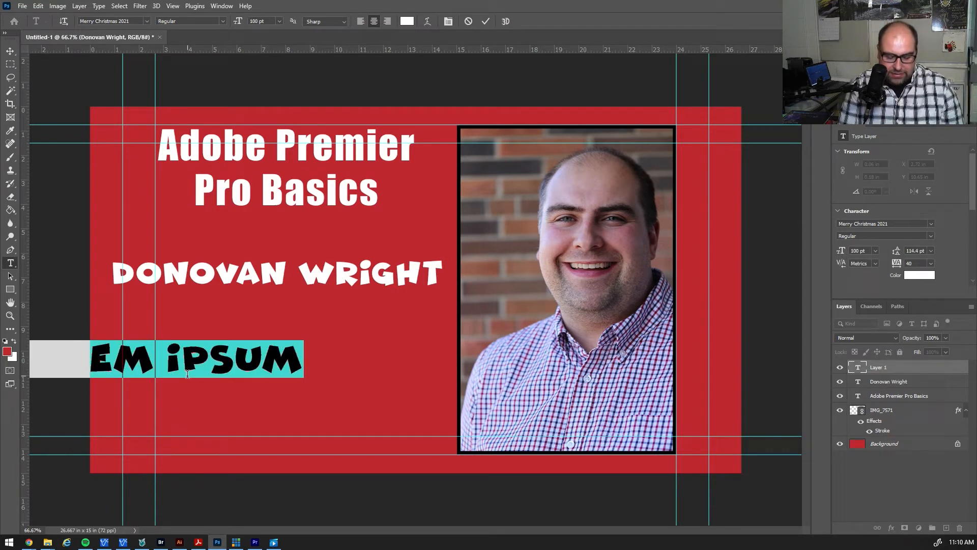
{"action": "type", "text": "TEA"}
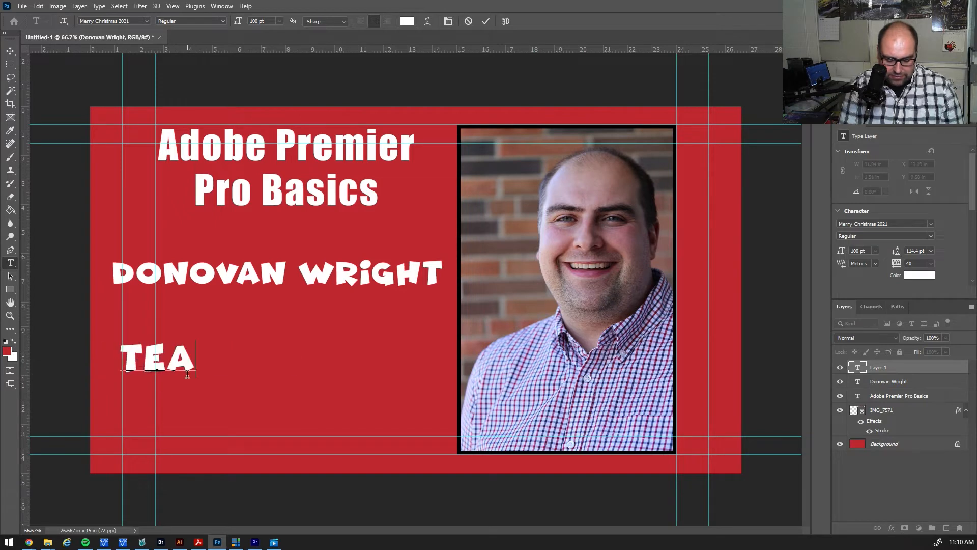
{"action": "type", "text": "CHERjasper Place"}
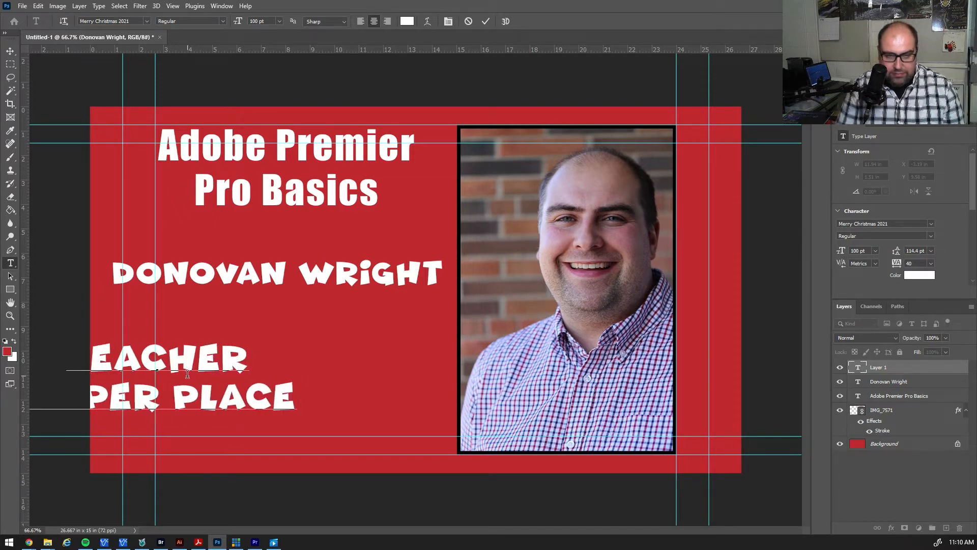
{"action": "left_click", "coordinate": [9, 50]}
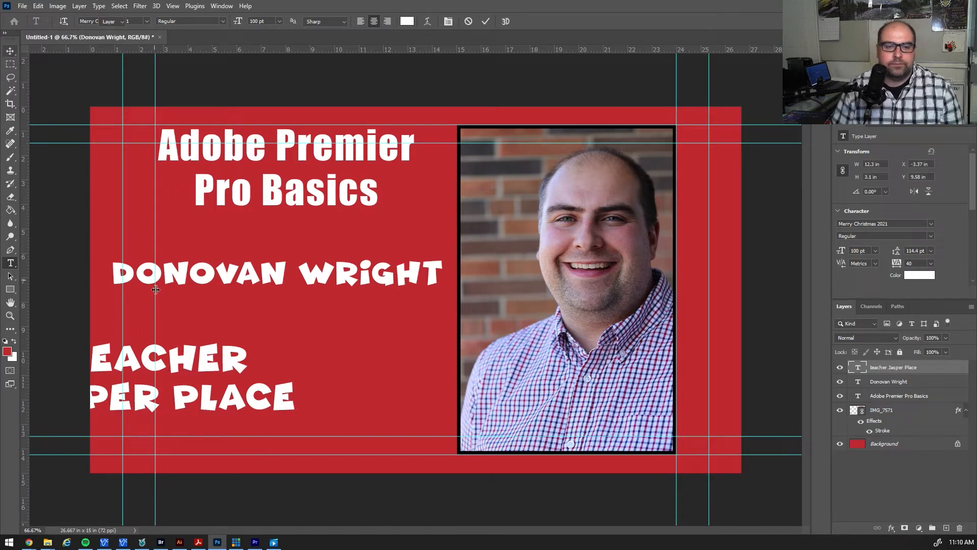
{"action": "left_click_drag", "start_coordinate": [179, 372], "coordinate": [298, 374]}
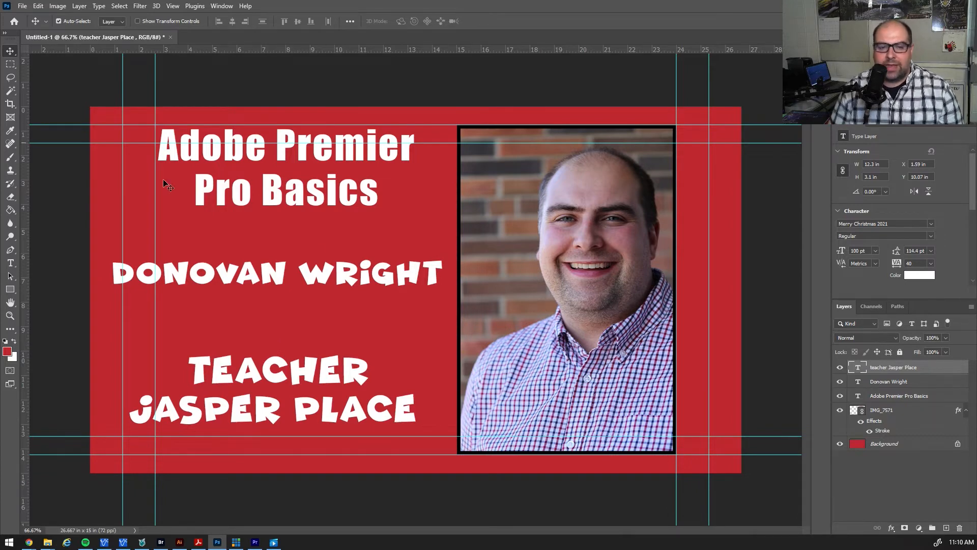
Step: Save the image with layers as the Photoshop file "Adobe Premier Pro Image" in F:\video recordings\Comtech Teaching 2021
{"action": "left_click", "coordinate": [22, 7]}
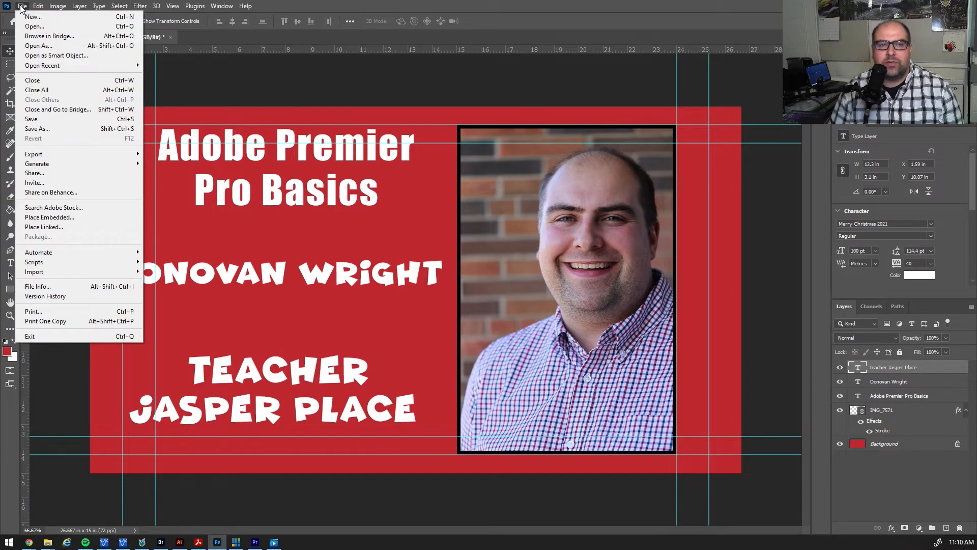
{"action": "left_click", "coordinate": [40, 130]}
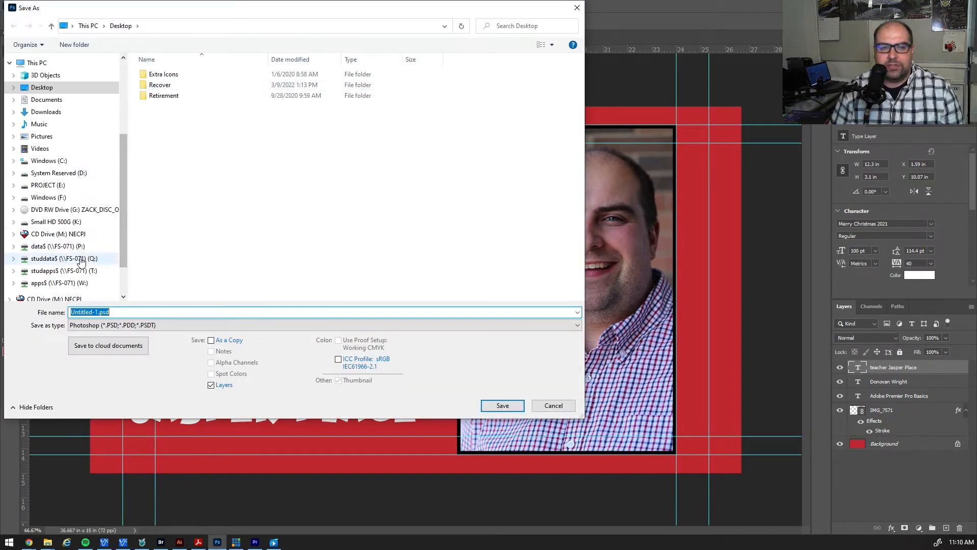
{"action": "left_click", "coordinate": [36, 198]}
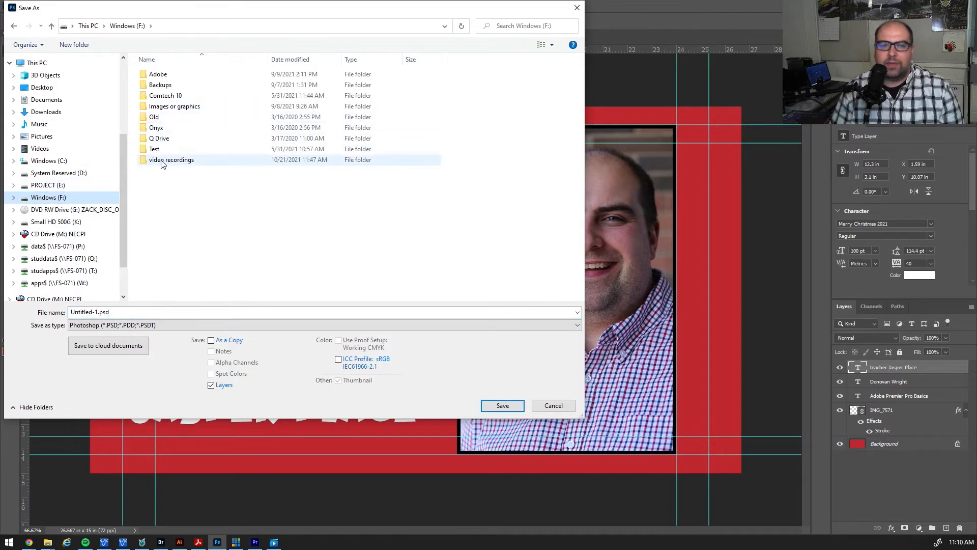
{"action": "double_click", "coordinate": [165, 156]}
{"action": "double_click", "coordinate": [172, 107]}
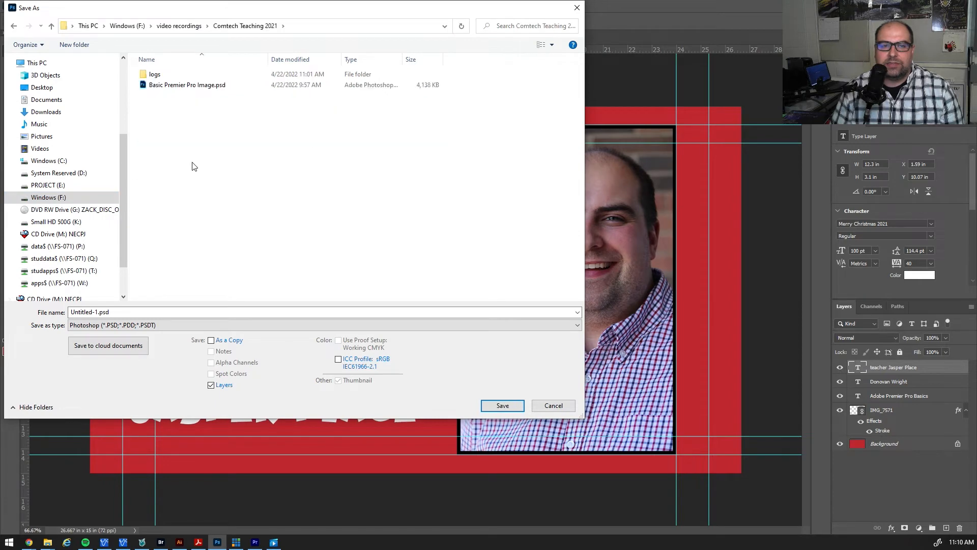
{"action": "left_click", "coordinate": [133, 310]}
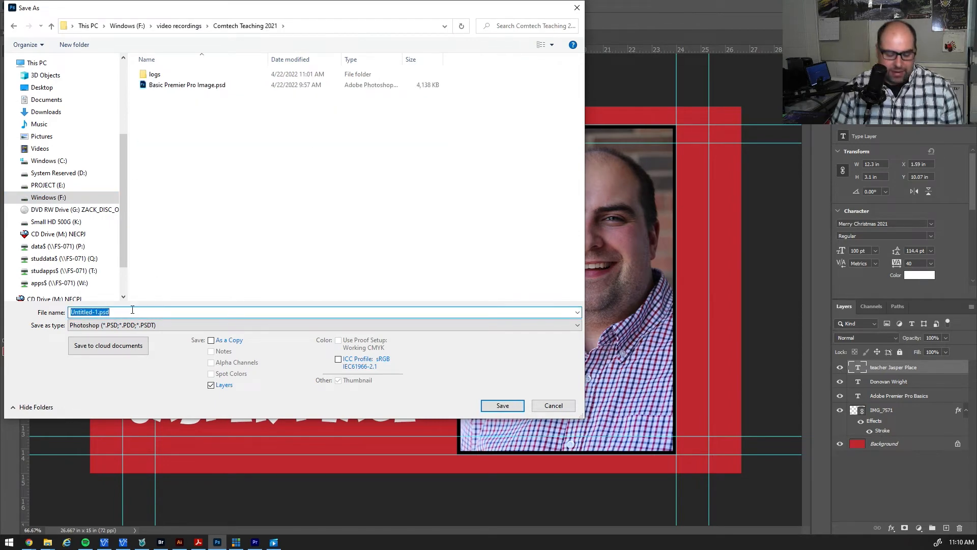
{"action": "type", "text": "Adobe Premier Pro Image"}
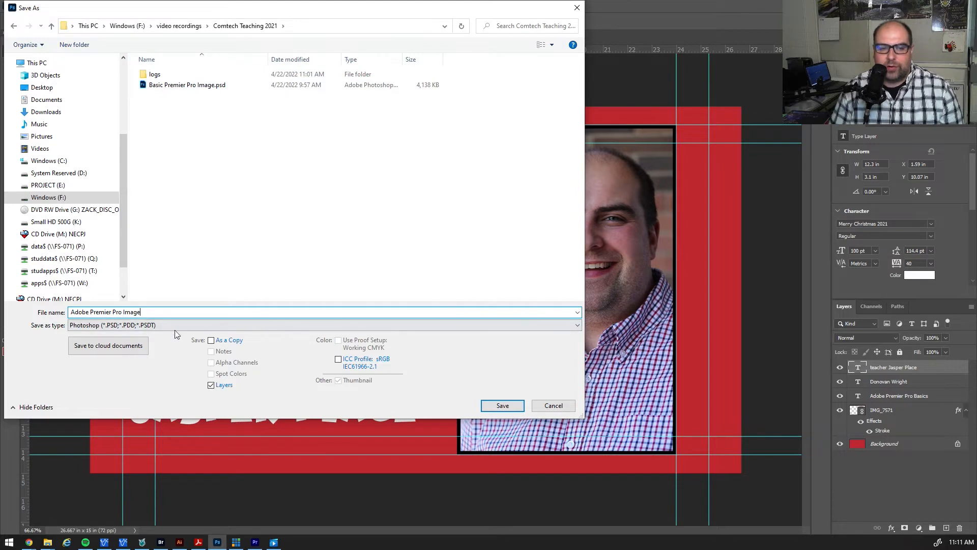
{"action": "left_click", "coordinate": [502, 406]}
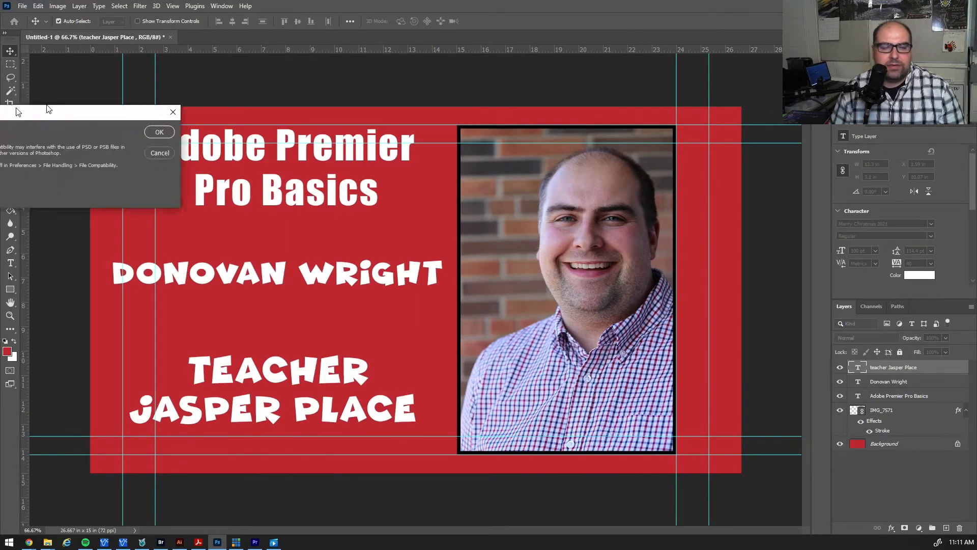
{"action": "left_click", "coordinate": [309, 93]}
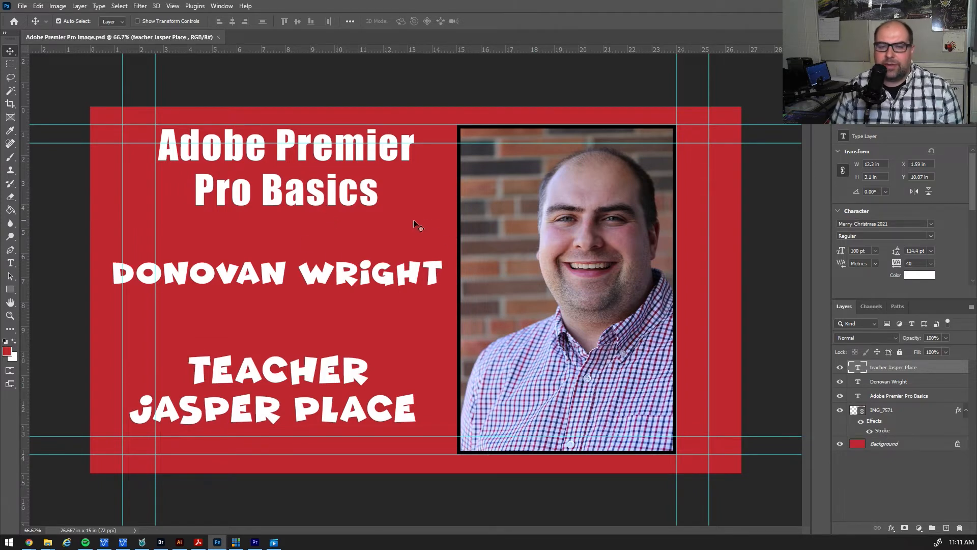
Step: Switch to Premiere Pro and start a new project named "Adobe Premier Pro Basics"
{"action": "left_click", "coordinate": [917, 6]}
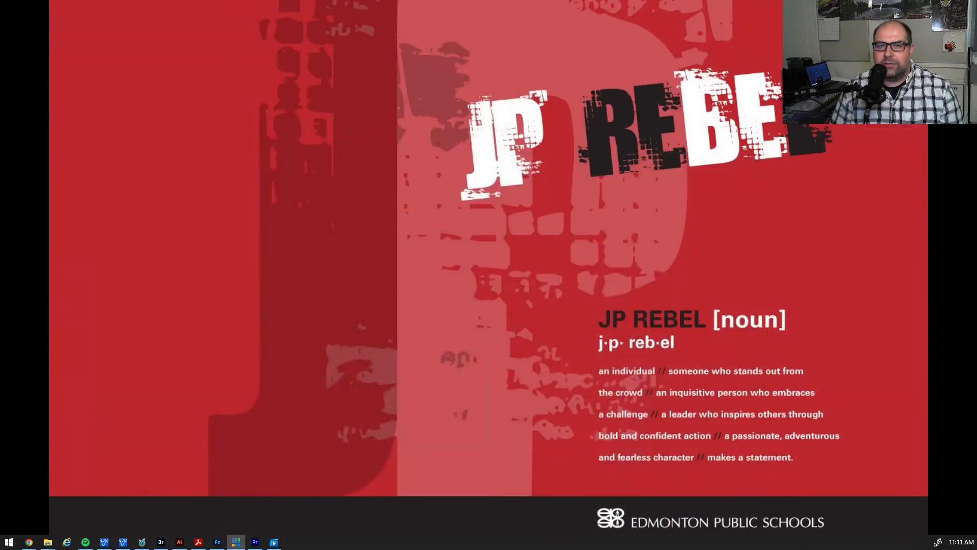
{"action": "left_click", "coordinate": [255, 542]}
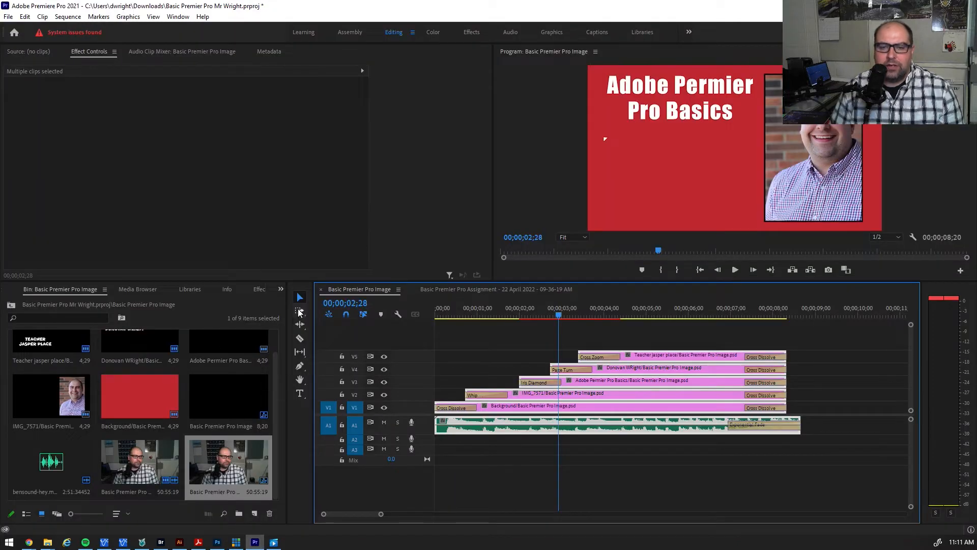
{"action": "left_click", "coordinate": [8, 16]}
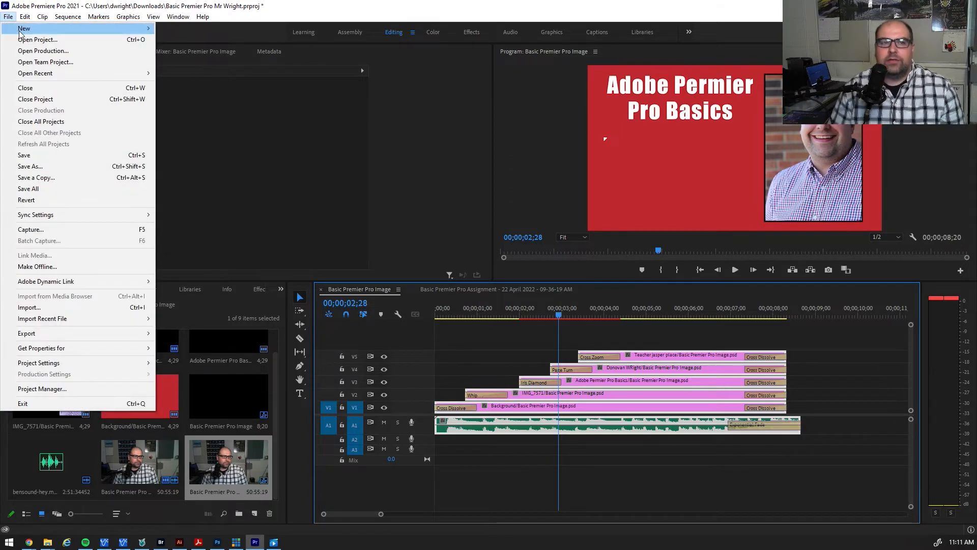
{"action": "mouse_move", "coordinate": [178, 17]}
{"action": "left_click", "coordinate": [7, 18]}
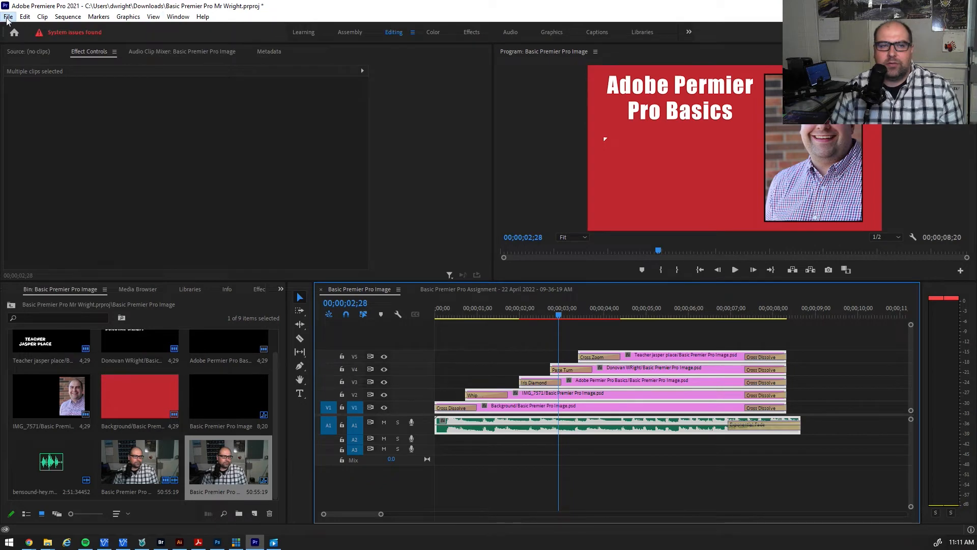
{"action": "left_click", "coordinate": [8, 17]}
{"action": "mouse_move", "coordinate": [38, 28]}
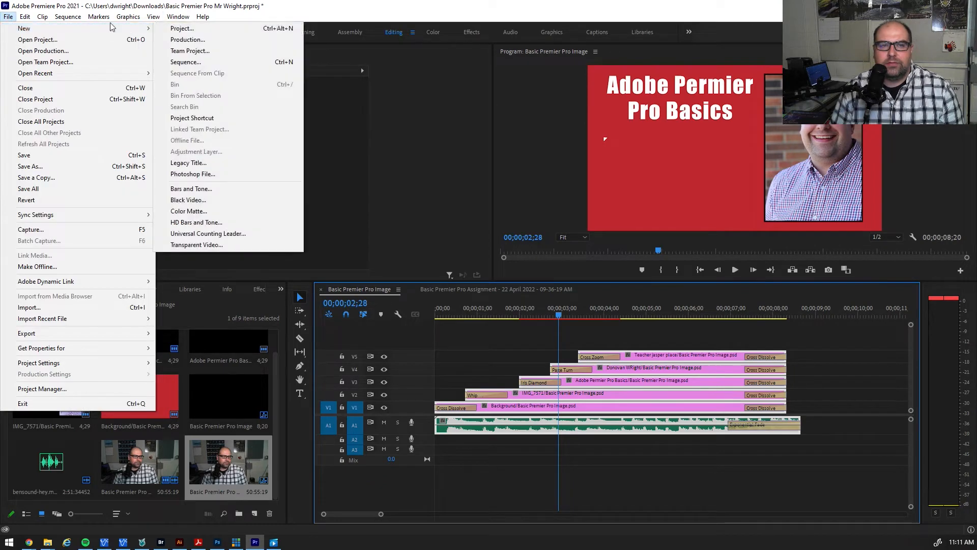
{"action": "left_click", "coordinate": [178, 30]}
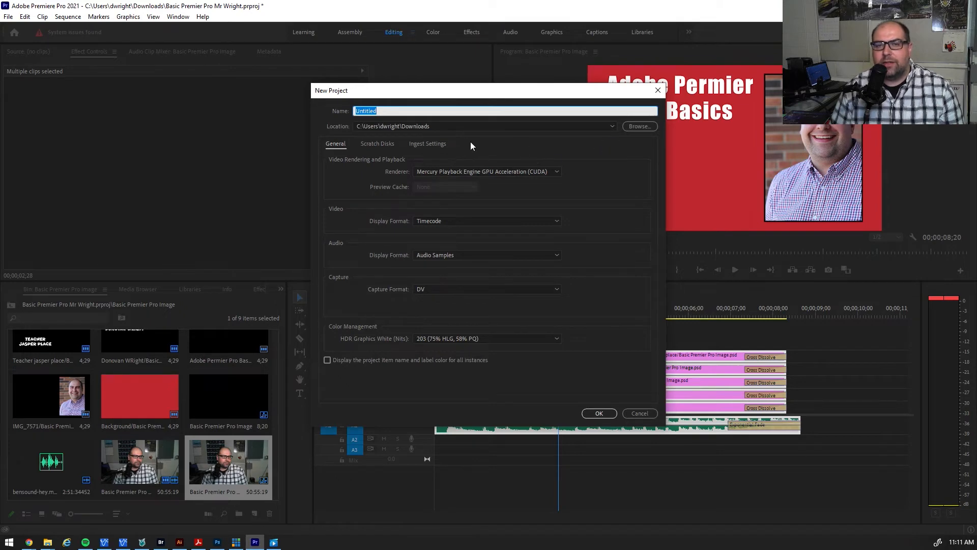
{"action": "left_click", "coordinate": [399, 110]}
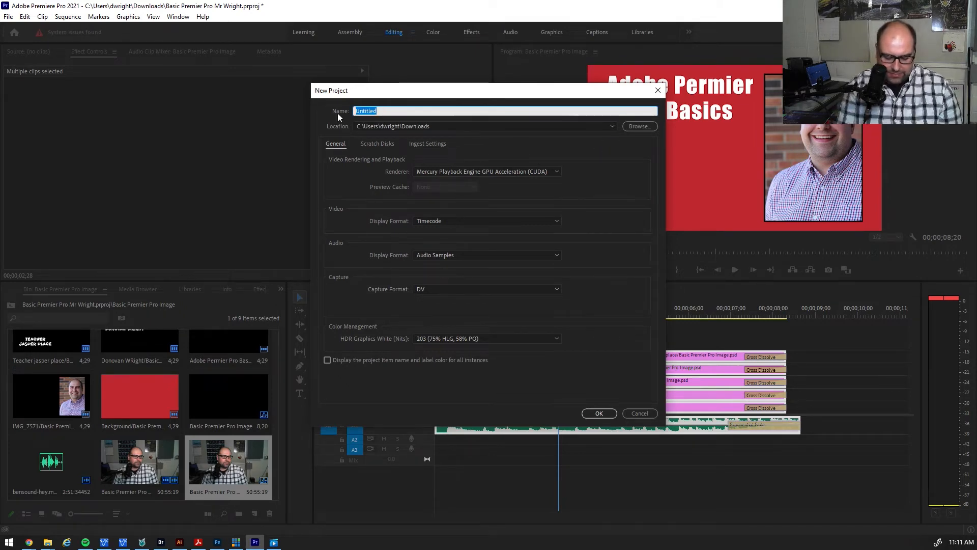
{"action": "type", "text": "Adobe Premier Pro Basics"}
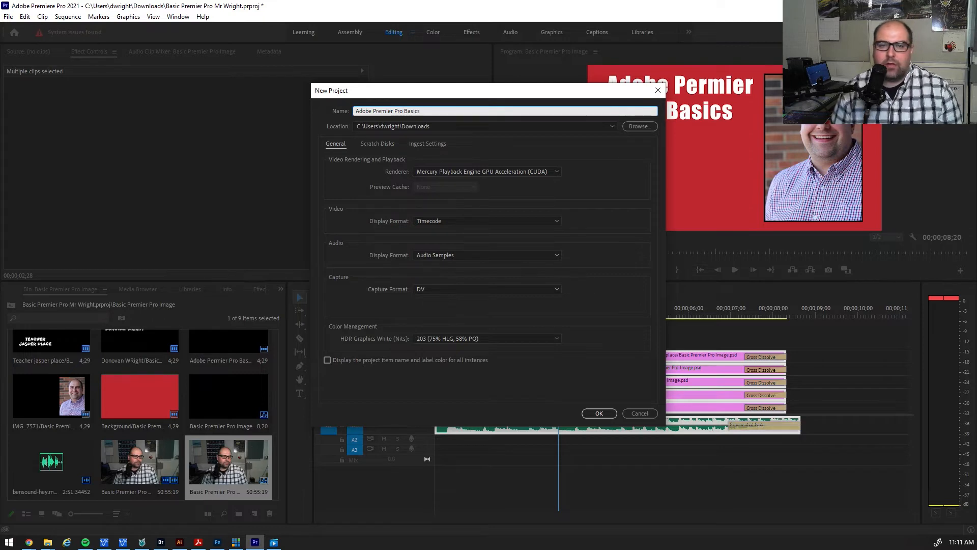
Step: Set the new project's location to F:\video recordings\Comtech Teaching 2021
{"action": "left_click", "coordinate": [644, 127]}
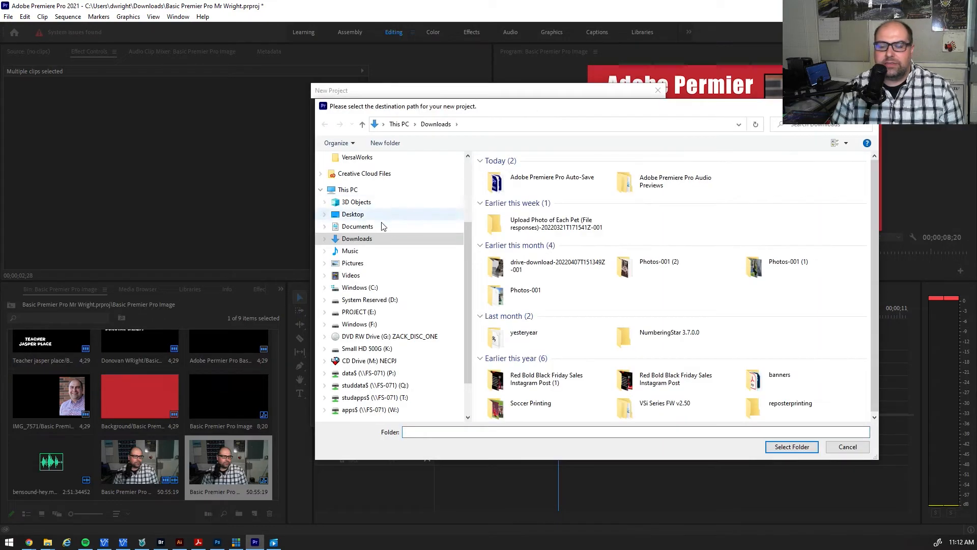
{"action": "left_click", "coordinate": [355, 324]}
{"action": "left_click", "coordinate": [513, 258]}
{"action": "double_click", "coordinate": [513, 258]}
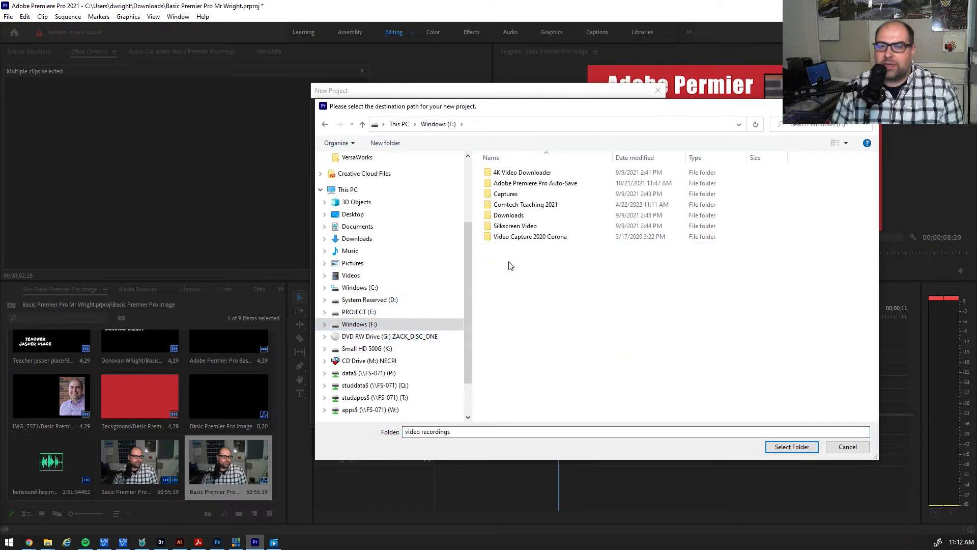
{"action": "double_click", "coordinate": [514, 205]}
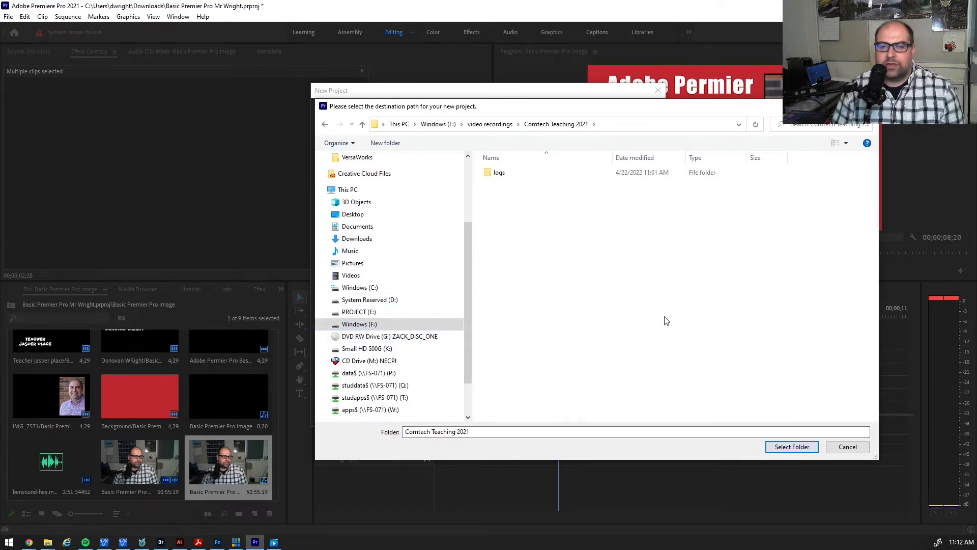
{"action": "left_click", "coordinate": [792, 447]}
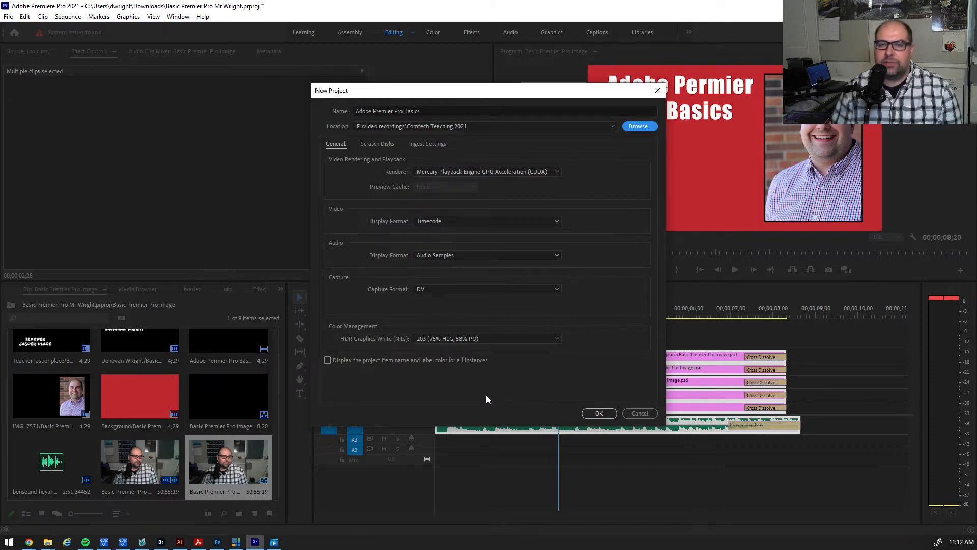
Step: Create the new project with these settings and close both timeline sequences left open from the previous project
{"action": "left_click", "coordinate": [591, 413]}
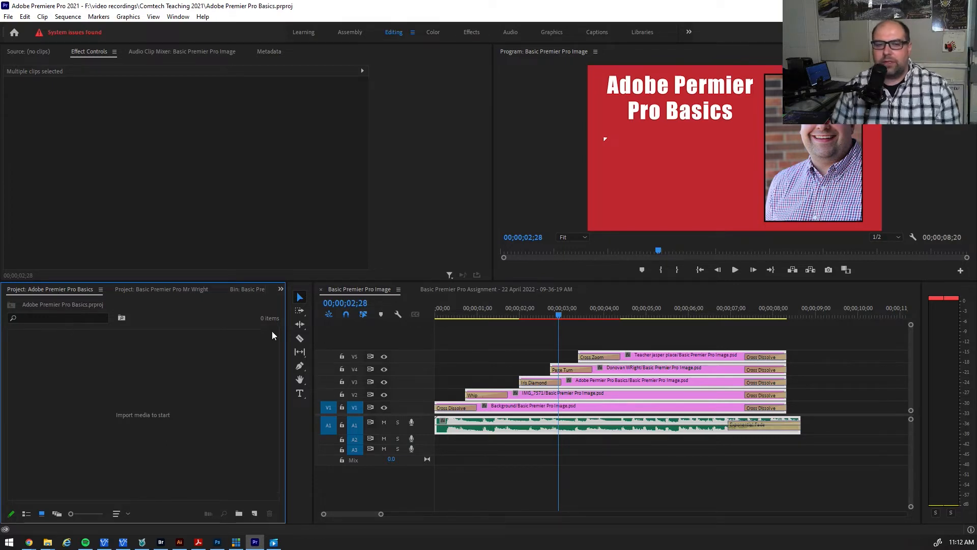
{"action": "left_click", "coordinate": [321, 290]}
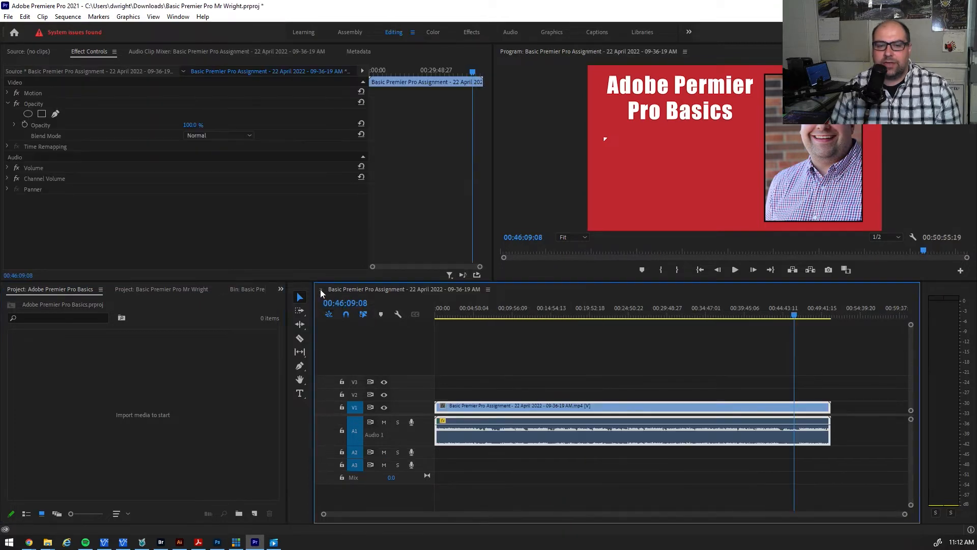
{"action": "left_click", "coordinate": [319, 289]}
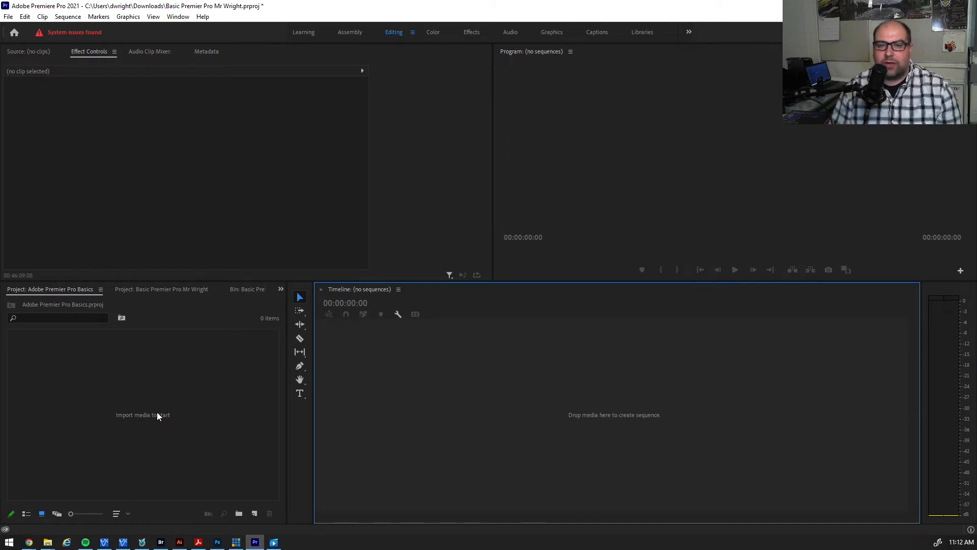
Step: Import "Adobe Premier Pro Image.psd" into the project as Individual Layers and open the resulting bin
{"action": "double_click", "coordinate": [117, 380]}
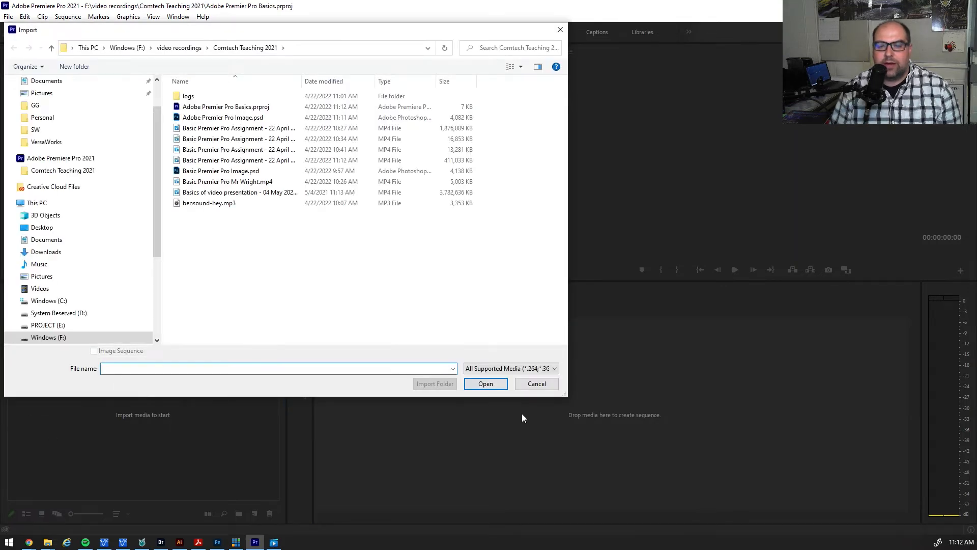
{"action": "left_click", "coordinate": [536, 383]}
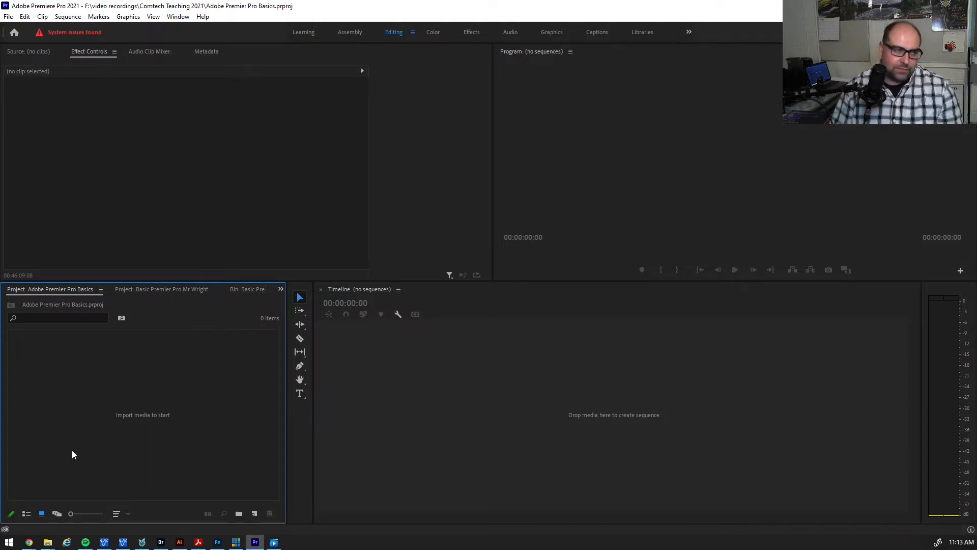
{"action": "double_click", "coordinate": [123, 388]}
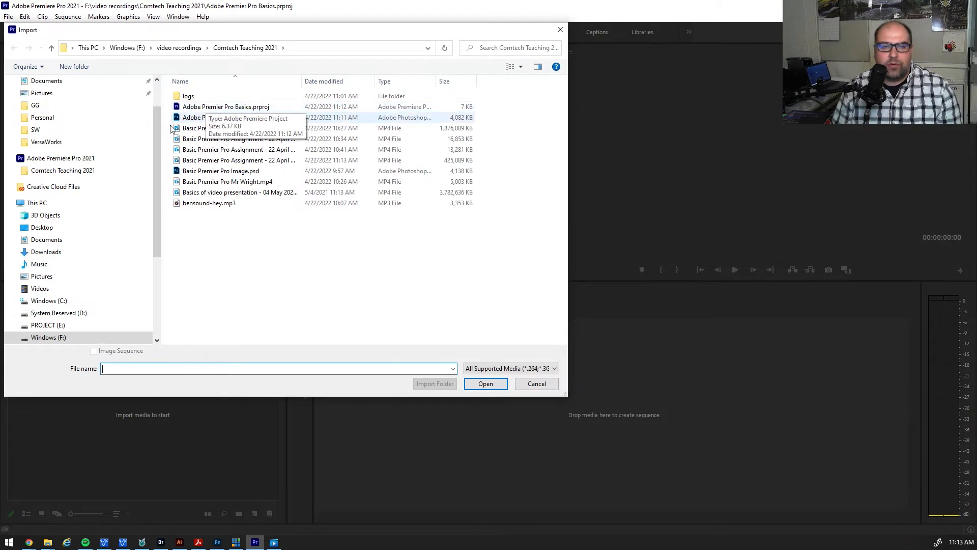
{"action": "left_click", "coordinate": [202, 119]}
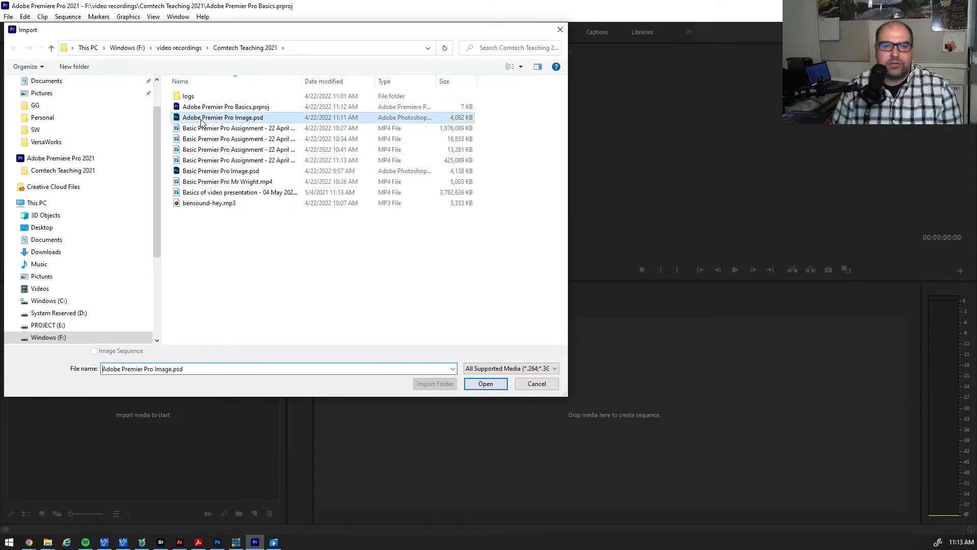
{"action": "left_click", "coordinate": [485, 385]}
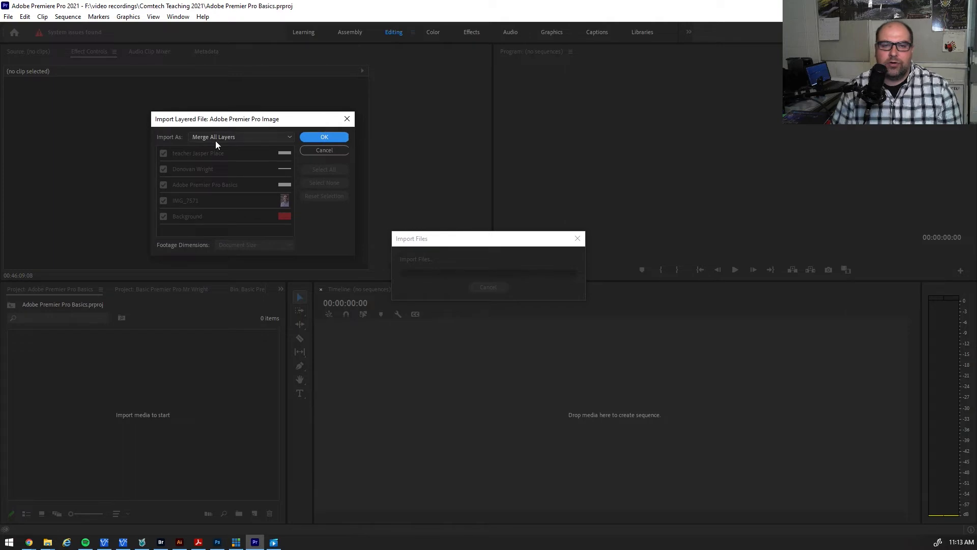
{"action": "left_click", "coordinate": [276, 138]}
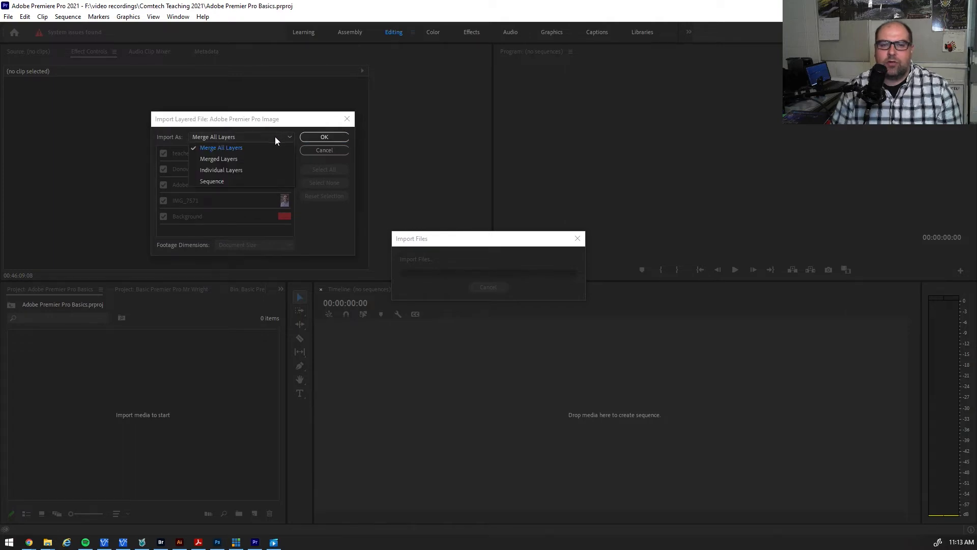
{"action": "left_click", "coordinate": [230, 171]}
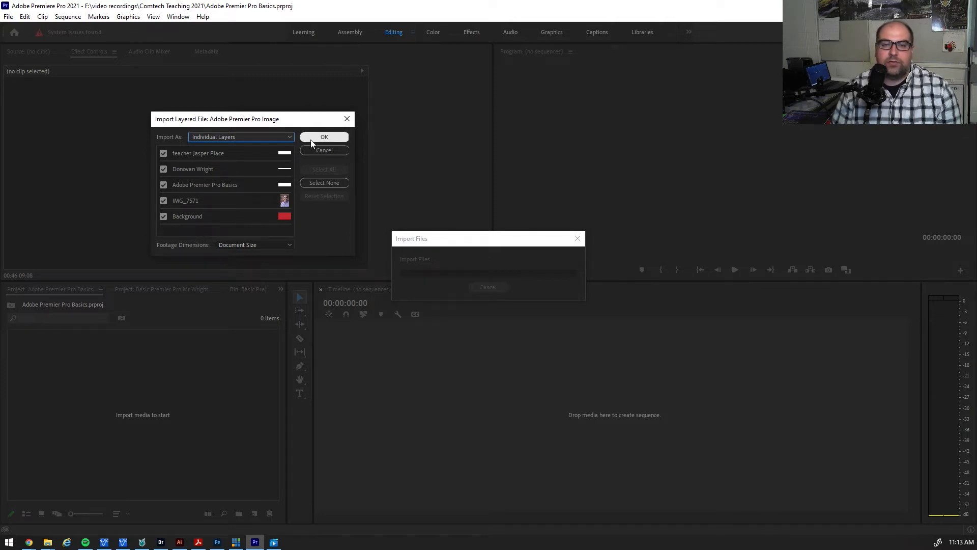
{"action": "left_click", "coordinate": [329, 137]}
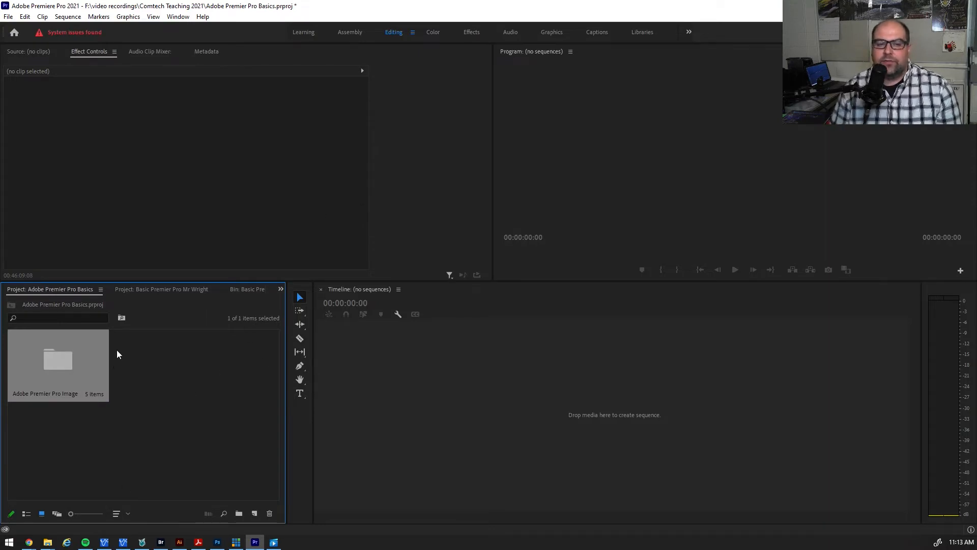
{"action": "double_click", "coordinate": [53, 365]}
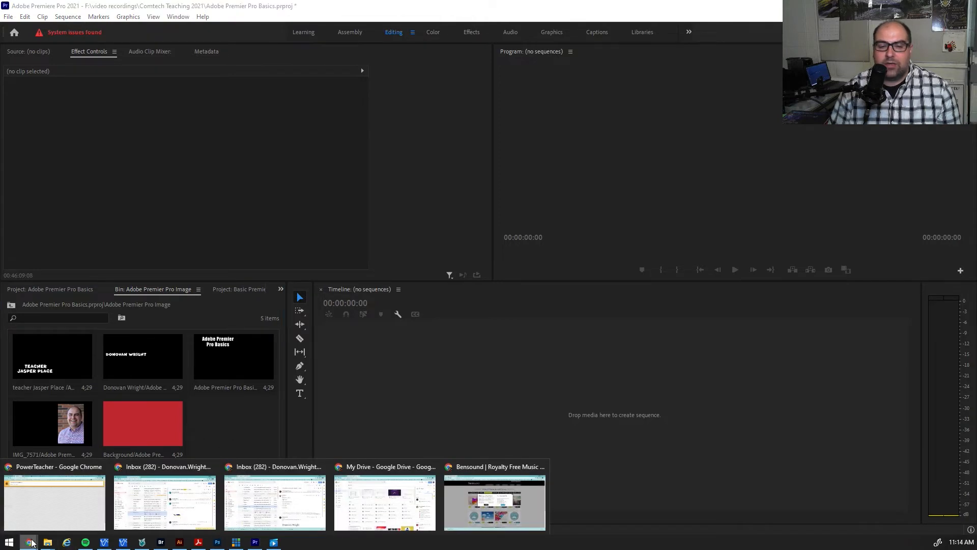
Step: Switch to the Bensound royalty-free music page in the browser, dismiss the licence pop-up, and preview the track "Energy"
{"action": "left_click", "coordinate": [489, 502]}
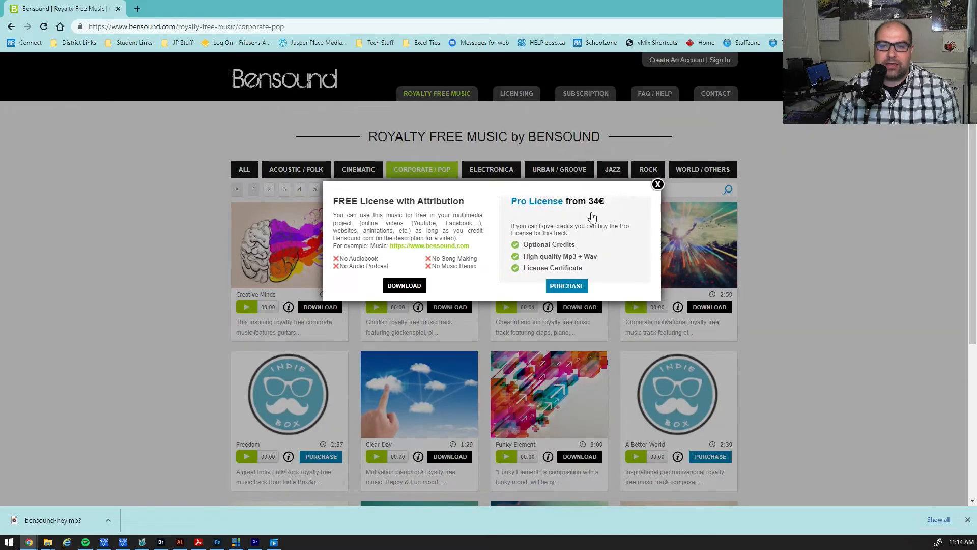
{"action": "left_click", "coordinate": [658, 184]}
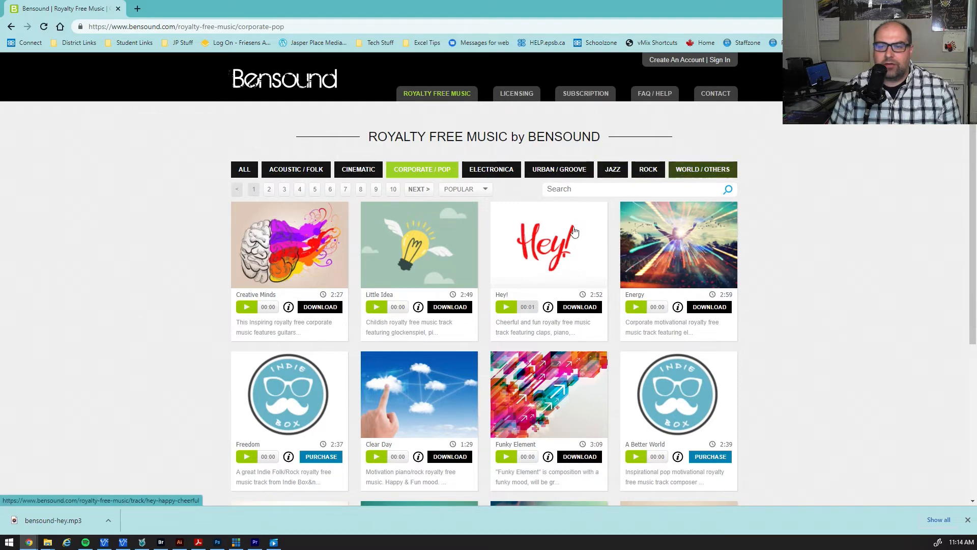
{"action": "left_click", "coordinate": [636, 308]}
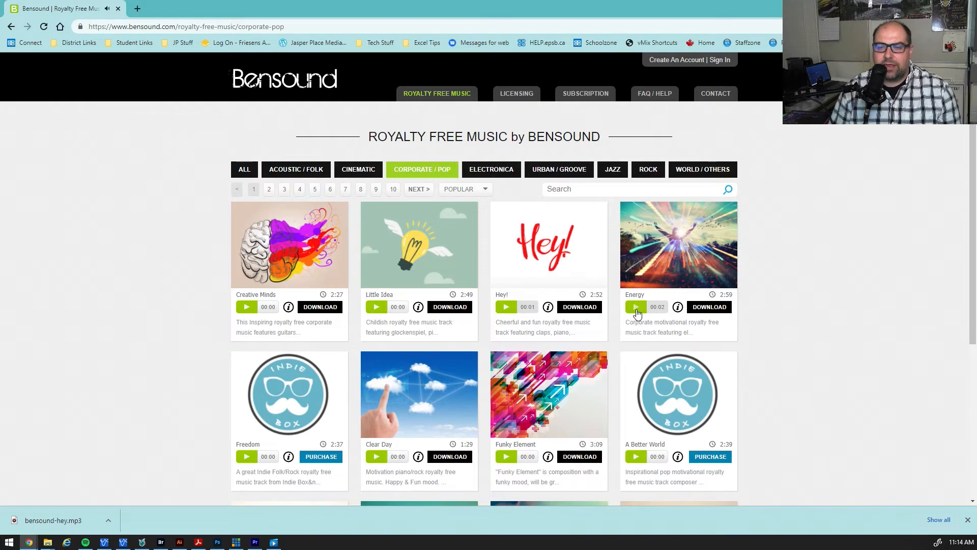
{"action": "left_click", "coordinate": [637, 308]}
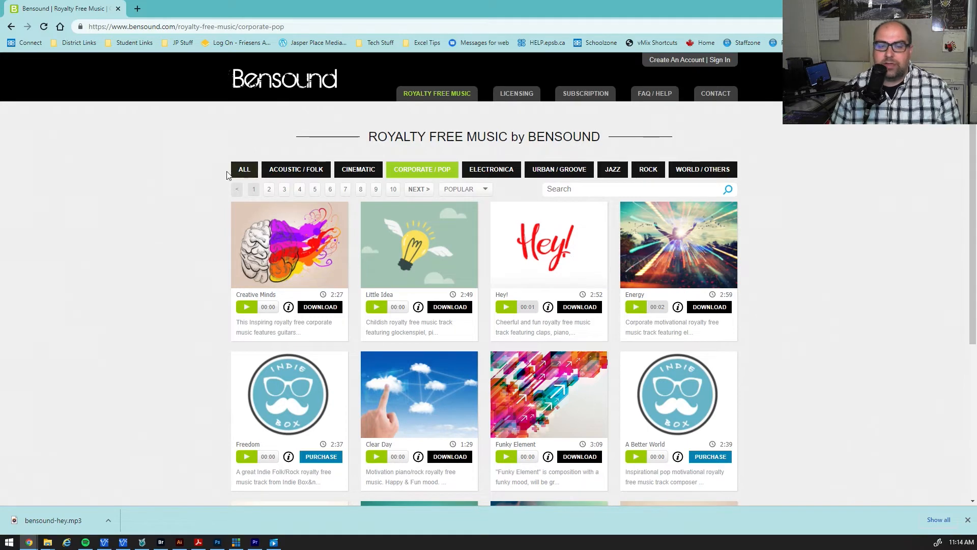
Step: Return to Premiere Pro and import the music file "bensound-hey.mp3" into the image bin
{"action": "left_click", "coordinate": [255, 542]}
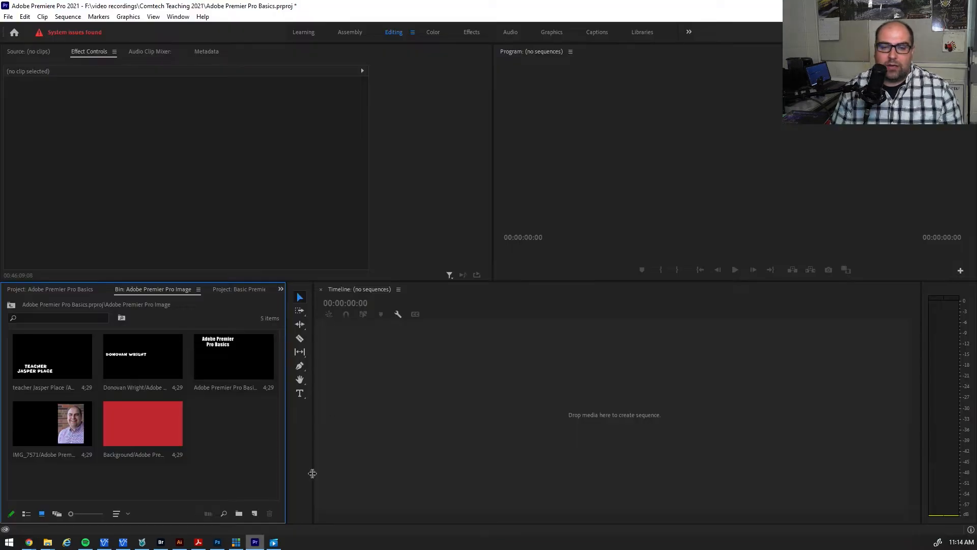
{"action": "double_click", "coordinate": [233, 451]}
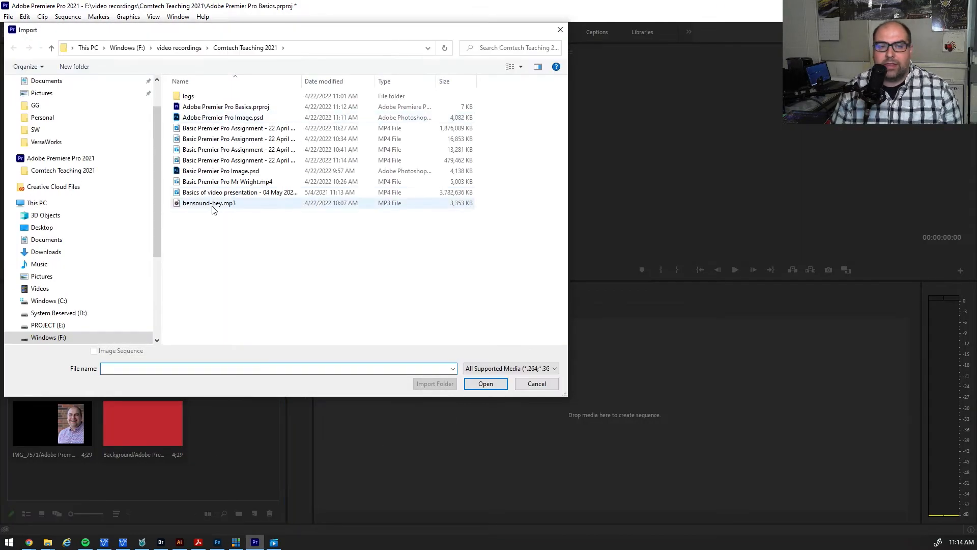
{"action": "left_click", "coordinate": [209, 204]}
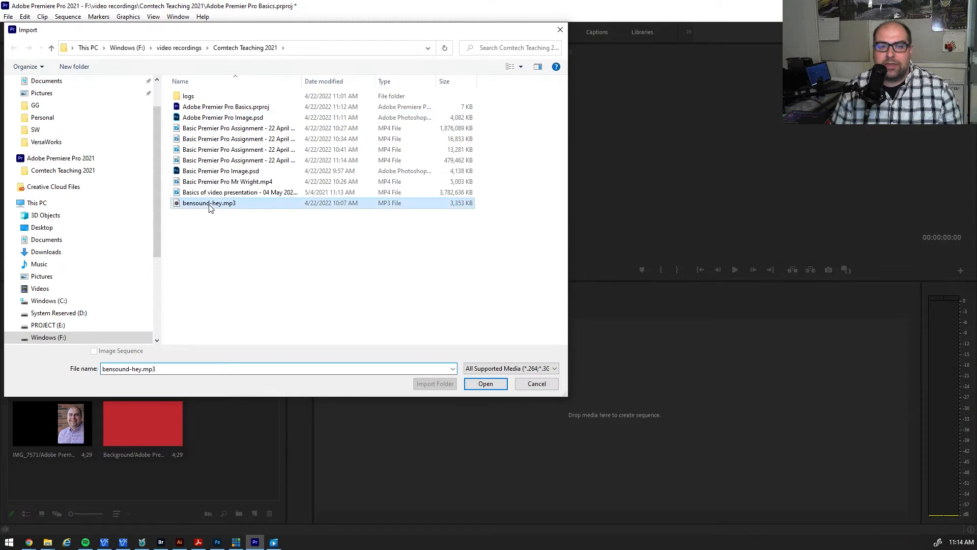
{"action": "left_click", "coordinate": [487, 384]}
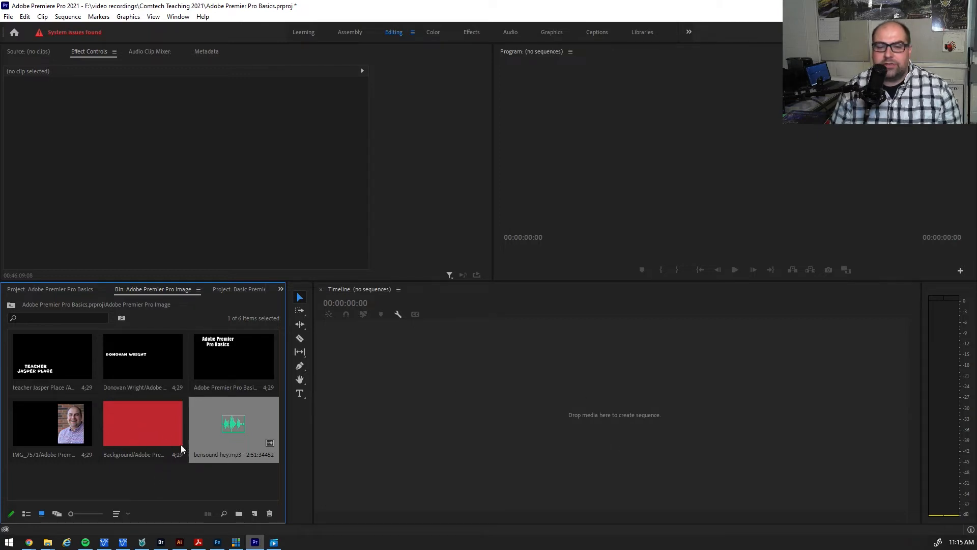
Step: Create a sequence from the red Background layer by placing it in the empty timeline
{"action": "left_click", "coordinate": [131, 423]}
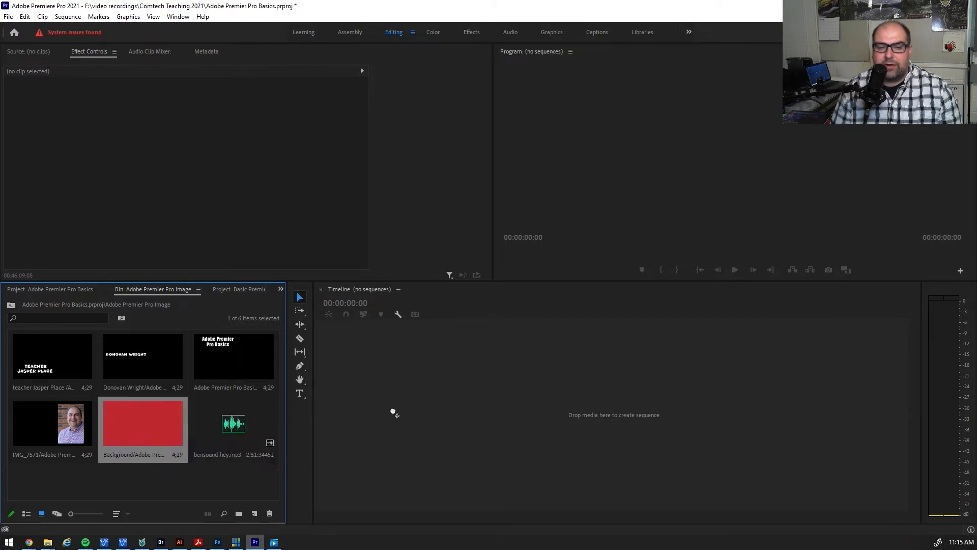
{"action": "left_click_drag", "start_coordinate": [507, 410], "coordinate": [504, 414]}
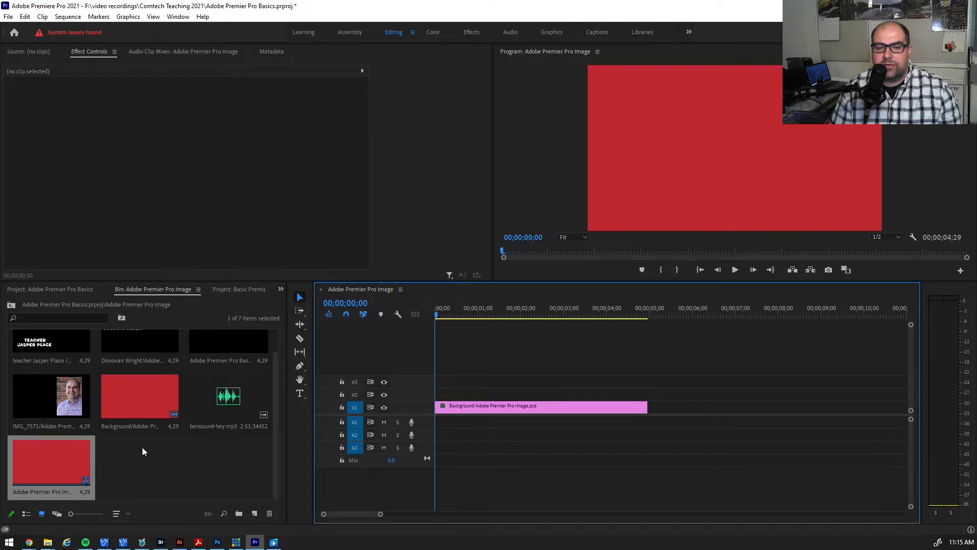
{"action": "mouse_move", "coordinate": [175, 416]}
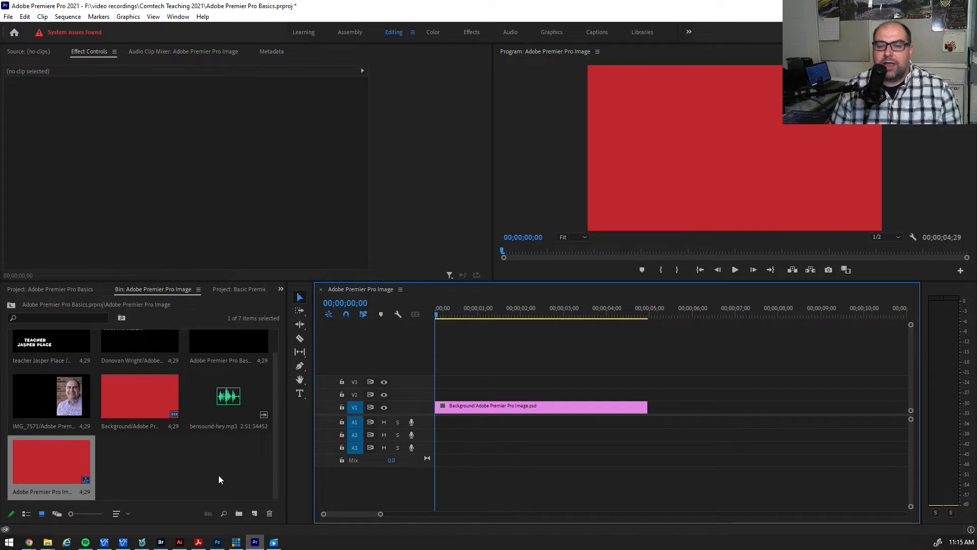
Step: Stack the IMG_7571 photo, "Adobe Premier Pro Basics", name and "teacher Jasper Place" layers above the background on tracks V2 to V5
{"action": "scroll", "coordinate": [219, 475], "scroll_direction": "up", "scroll_amount": 1}
{"action": "left_click_drag", "start_coordinate": [45, 417], "coordinate": [437, 420]}
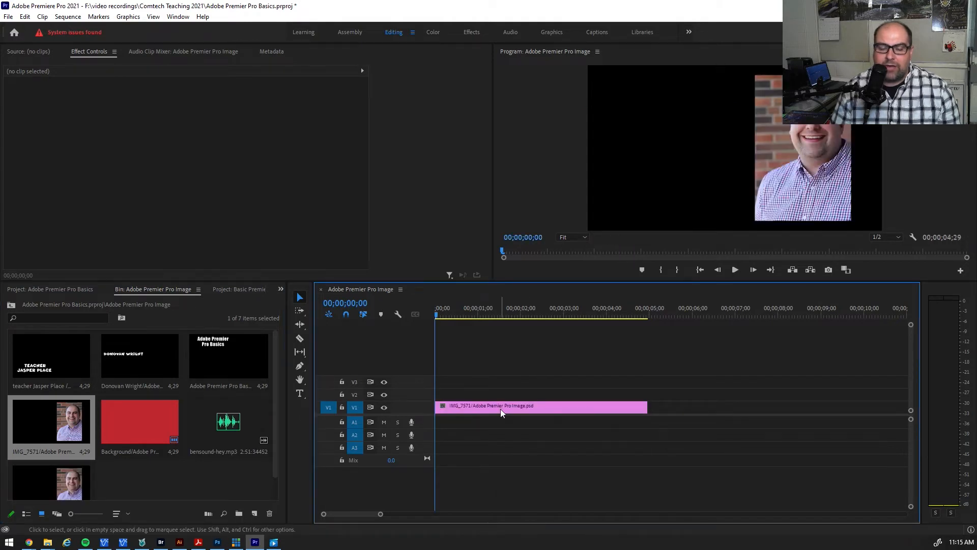
{"action": "key", "text": "ctrl+z"}
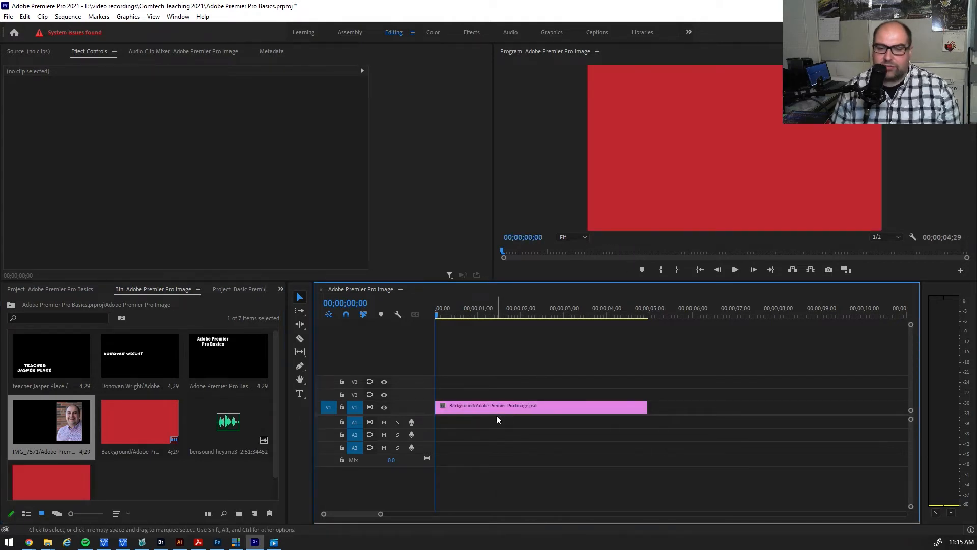
{"action": "left_click_drag", "start_coordinate": [47, 417], "coordinate": [441, 395]}
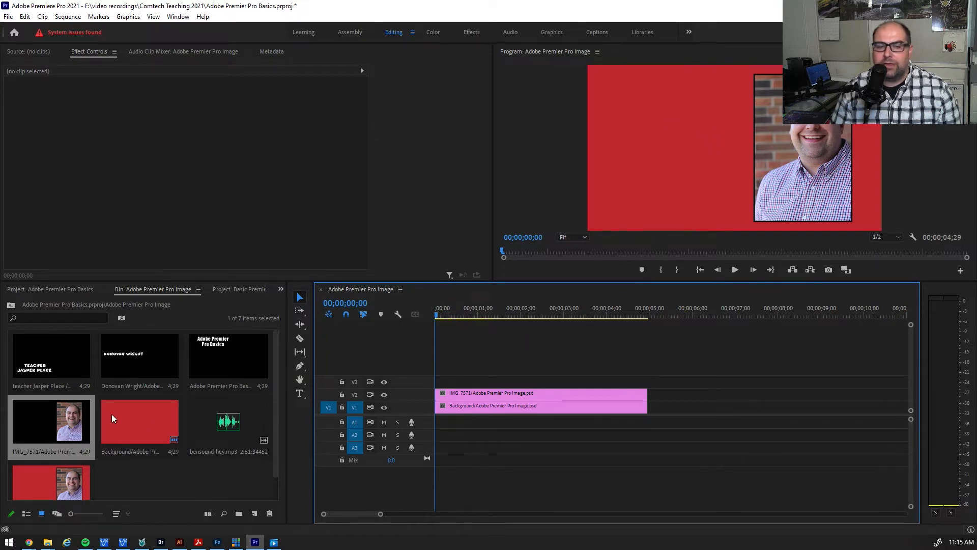
{"action": "left_click_drag", "start_coordinate": [210, 348], "coordinate": [438, 382]}
{"action": "left_click_drag", "start_coordinate": [164, 356], "coordinate": [429, 353]}
{"action": "left_click_drag", "start_coordinate": [40, 346], "coordinate": [433, 343]}
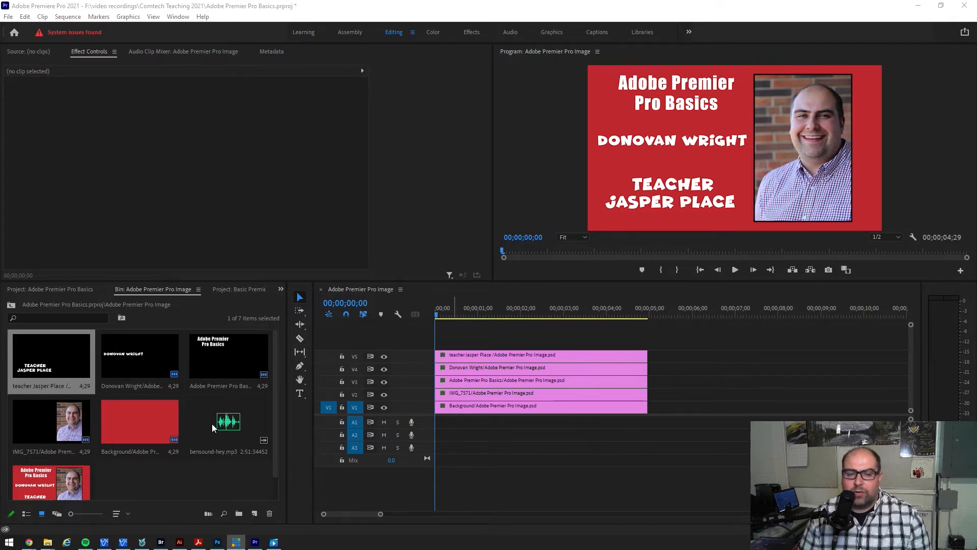
Step: Place bensound-hey.mp3 on track A1, trimming about 8 seconds off its beginning and aligning it with the sequence start
{"action": "left_click_drag", "start_coordinate": [220, 424], "coordinate": [441, 435]}
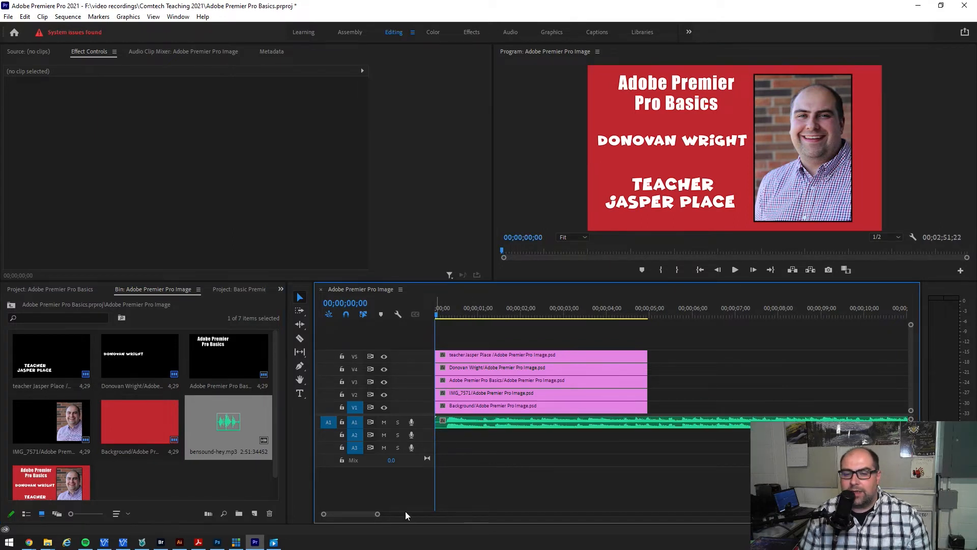
{"action": "left_click_drag", "start_coordinate": [437, 421], "coordinate": [771, 420]}
{"action": "left_click_drag", "start_coordinate": [839, 422], "coordinate": [504, 458]}
Step: Enlarge track A1 and lower the music clip's volume to about -12 dB, checking the sound by playback before and after
{"action": "key", "text": "space"}
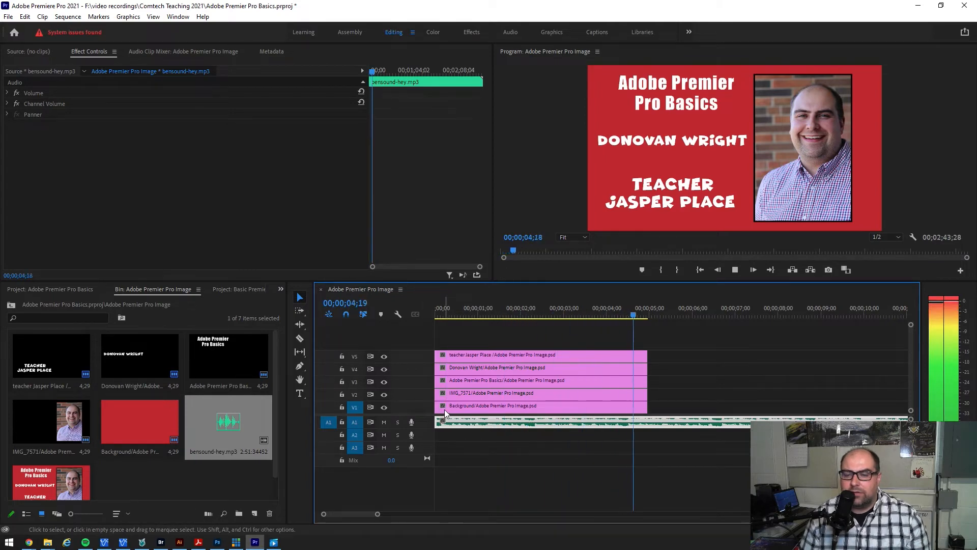
{"action": "key", "text": "space"}
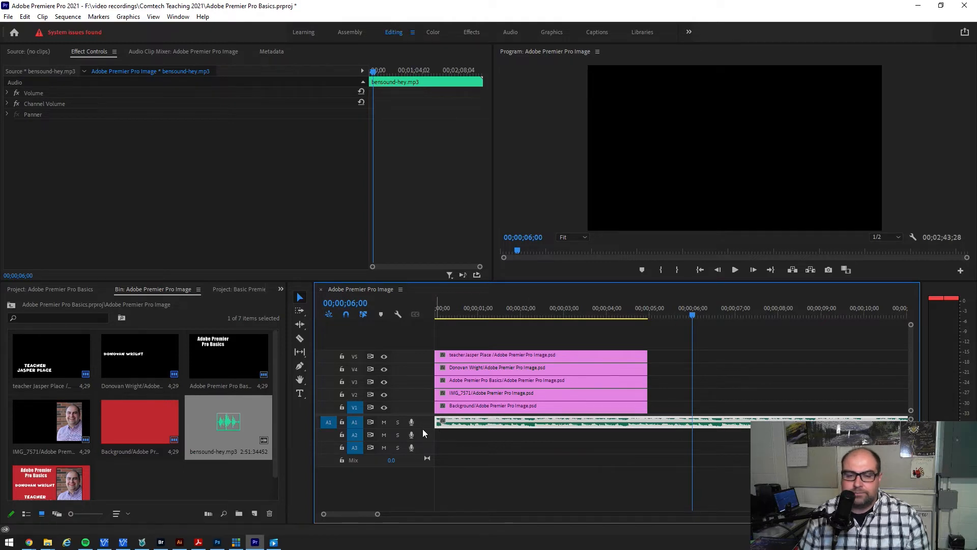
{"action": "left_click_drag", "start_coordinate": [419, 443], "coordinate": [420, 443]}
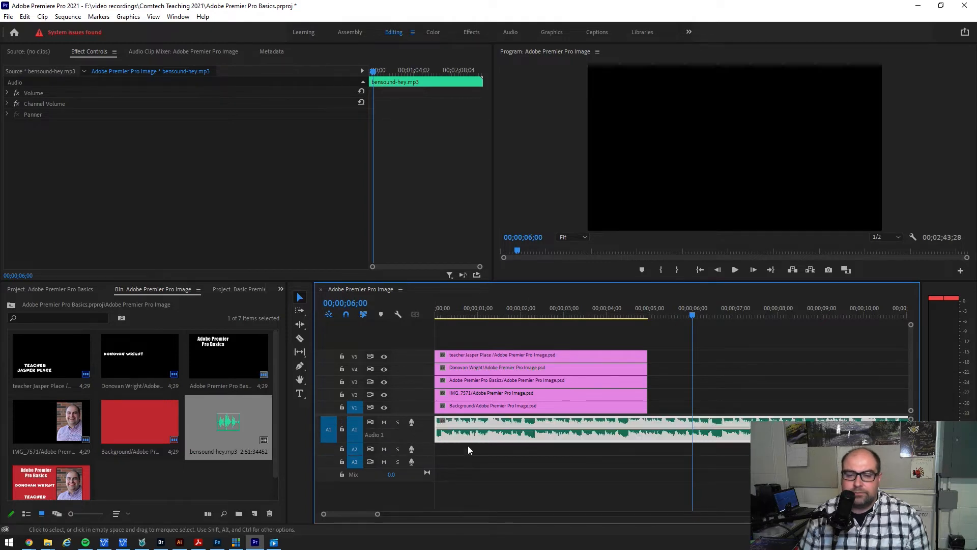
{"action": "left_click_drag", "start_coordinate": [496, 425], "coordinate": [496, 431]}
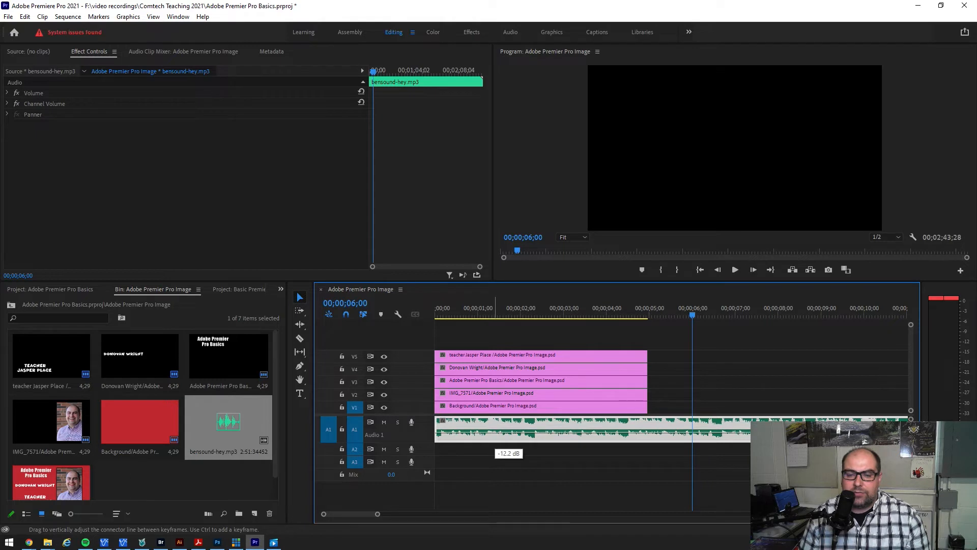
{"action": "key", "text": "space"}
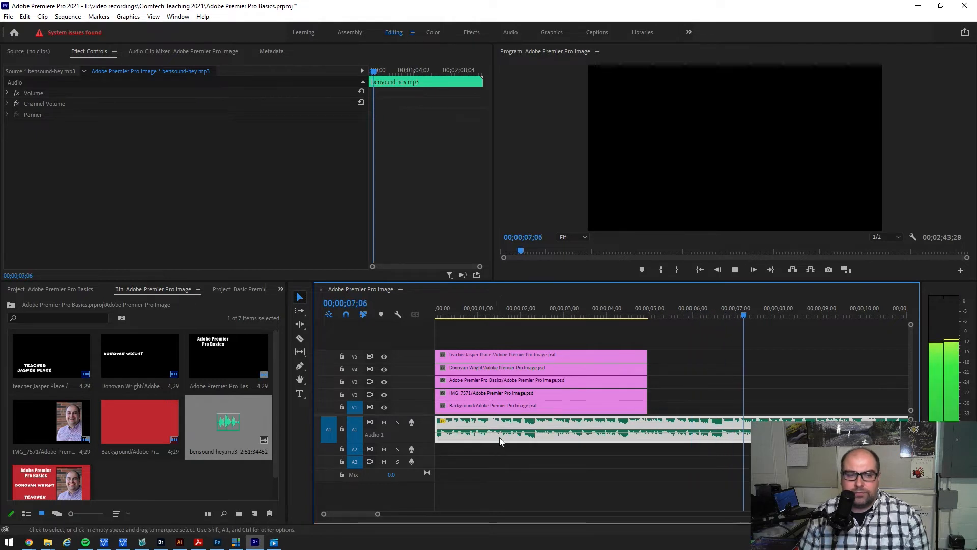
{"action": "key", "text": "space"}
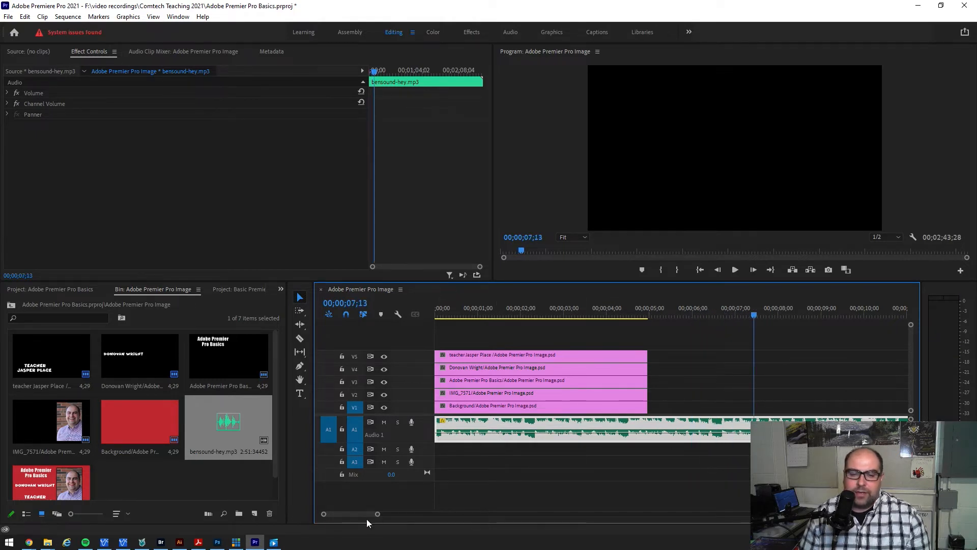
Step: Trim the end of the bensound-hey.mp3 clip on track A1 to 00;00;07;13
{"action": "left_click_drag", "start_coordinate": [379, 515], "coordinate": [652, 514]}
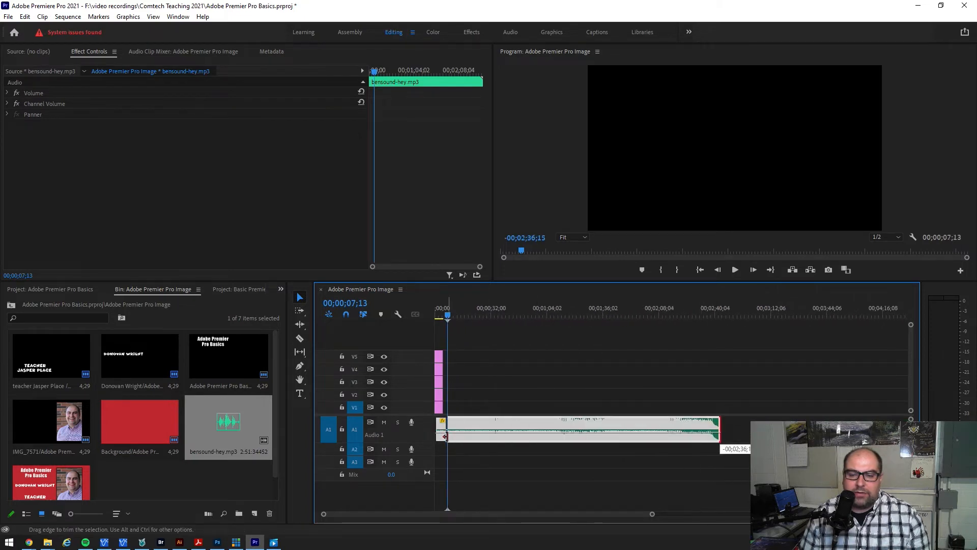
{"action": "key", "text": "w"}
{"action": "left_click_drag", "start_coordinate": [650, 515], "coordinate": [562, 527]}
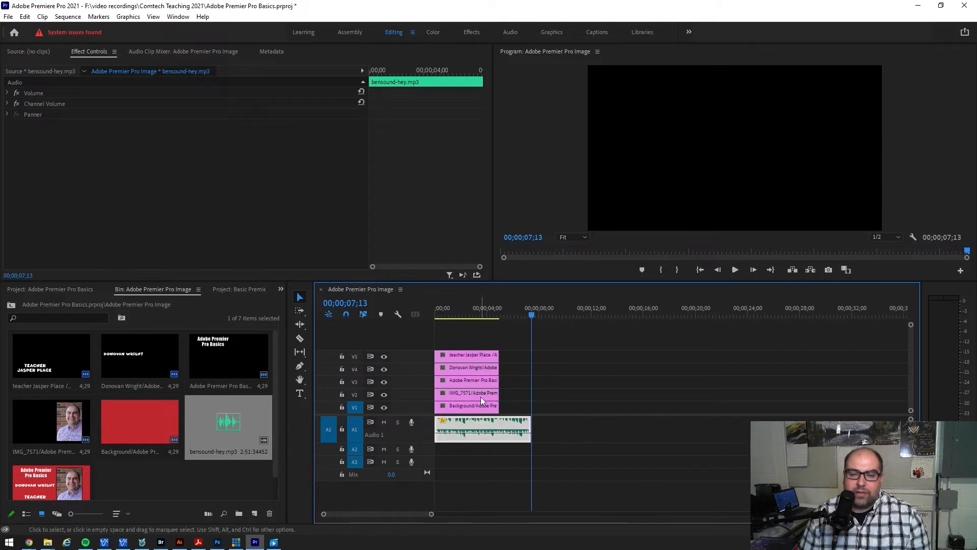
{"action": "left_click", "coordinate": [462, 305]}
{"action": "left_click_drag", "start_coordinate": [430, 515], "coordinate": [543, 530]}
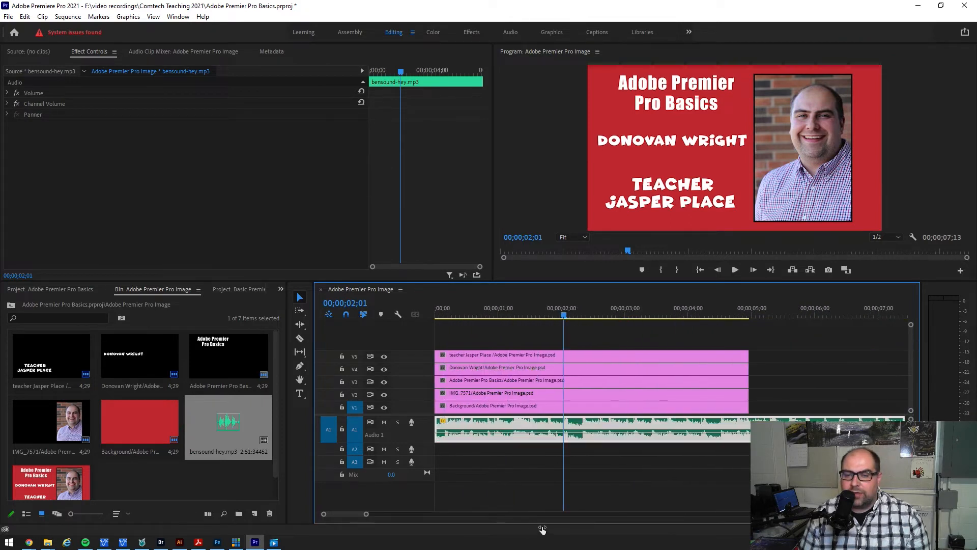
Step: Extend all five image clips to end at 00;00;10;00 and the music clip to end at about 00;00;10;12
{"action": "left_click_drag", "start_coordinate": [564, 315], "coordinate": [862, 314]}
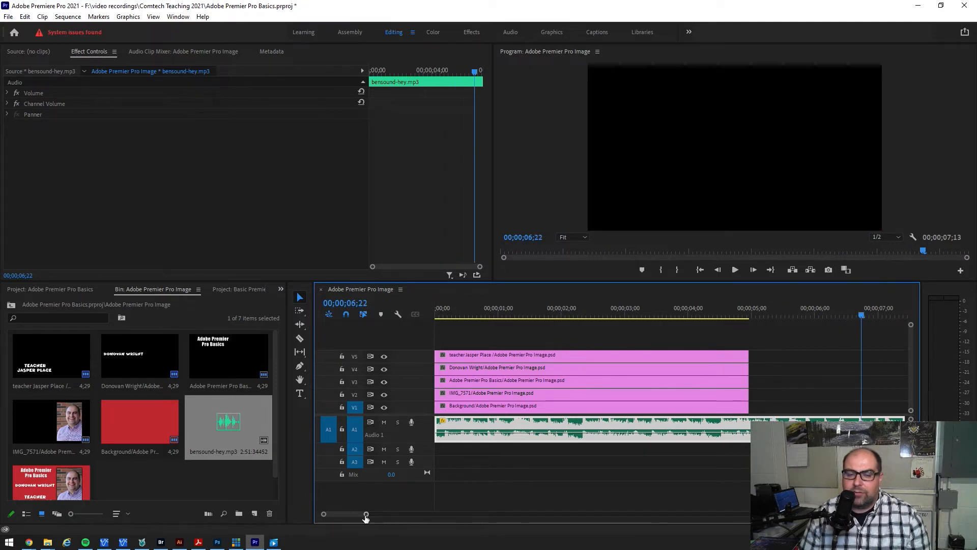
{"action": "left_click_drag", "start_coordinate": [366, 516], "coordinate": [588, 523]}
{"action": "left_click", "coordinate": [604, 311]}
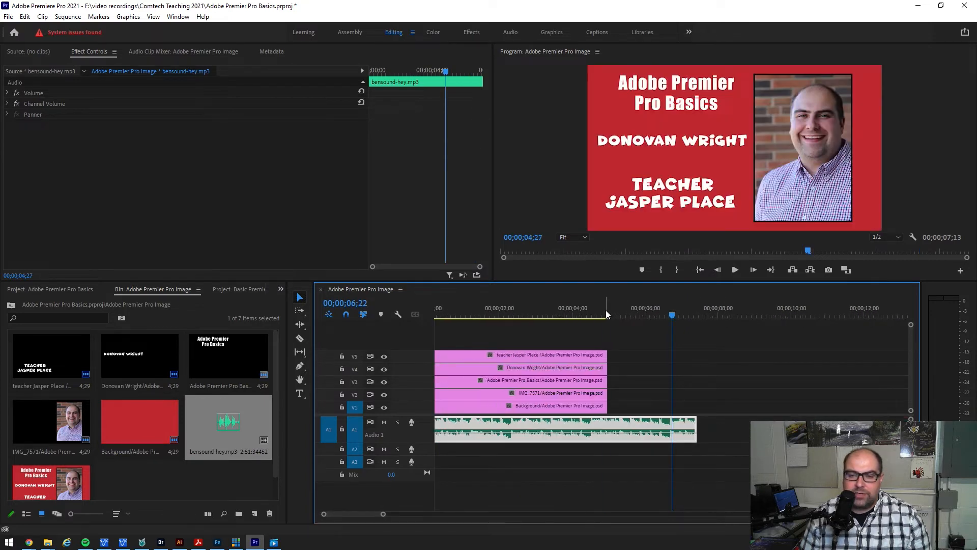
{"action": "left_click_drag", "start_coordinate": [359, 515], "coordinate": [335, 516]}
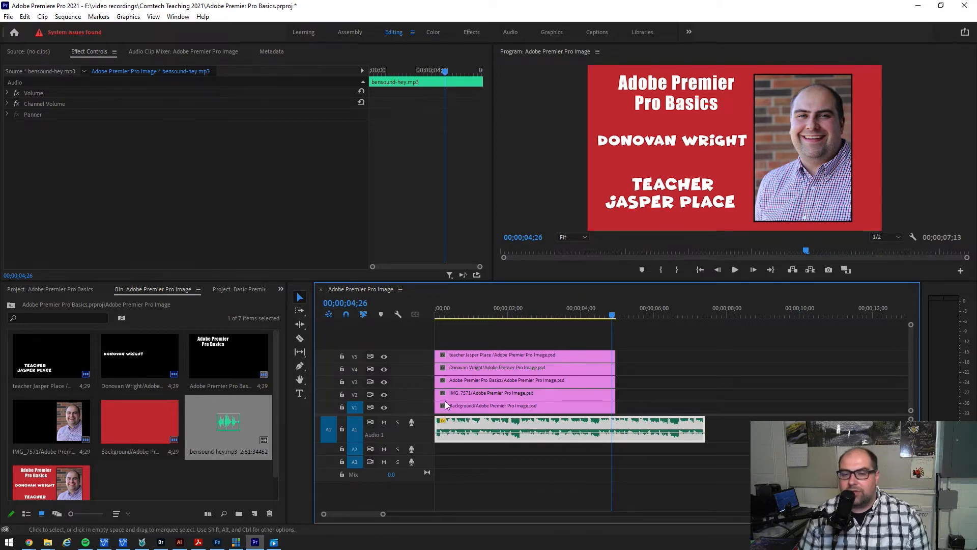
{"action": "mouse_move", "coordinate": [614, 359]}
{"action": "left_mouse_down"}
{"action": "mouse_move", "coordinate": [641, 359]}
{"action": "mouse_move", "coordinate": [614, 359]}
{"action": "left_mouse_up"}
{"action": "key", "text": "ctrl+a"}
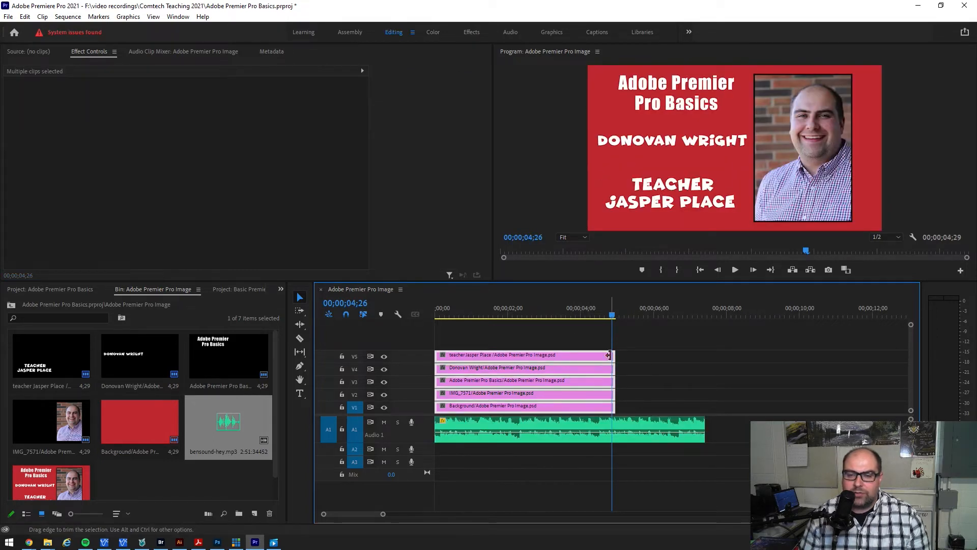
{"action": "left_click_drag", "start_coordinate": [547, 337], "coordinate": [558, 410]}
{"action": "left_click_drag", "start_coordinate": [612, 371], "coordinate": [796, 367]}
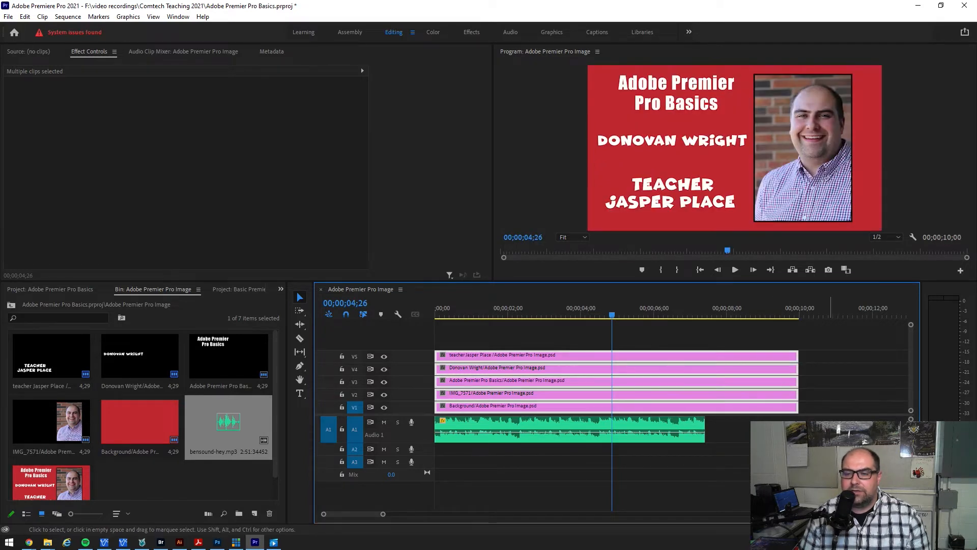
{"action": "left_click_drag", "start_coordinate": [703, 423], "coordinate": [813, 423]}
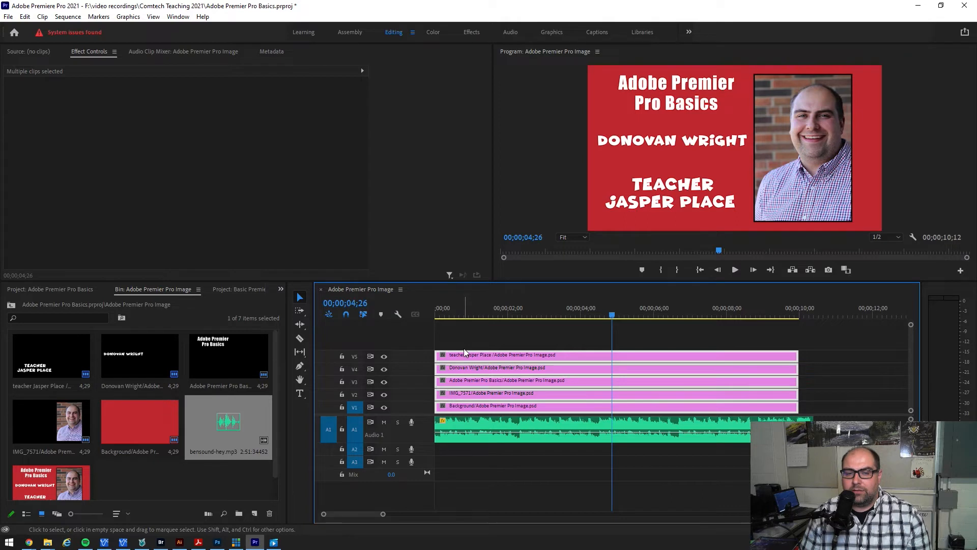
Step: Slip the music within its clip on A1 with the Slip tool, play back the opening, and return the playhead to the start
{"action": "left_click", "coordinate": [299, 352]}
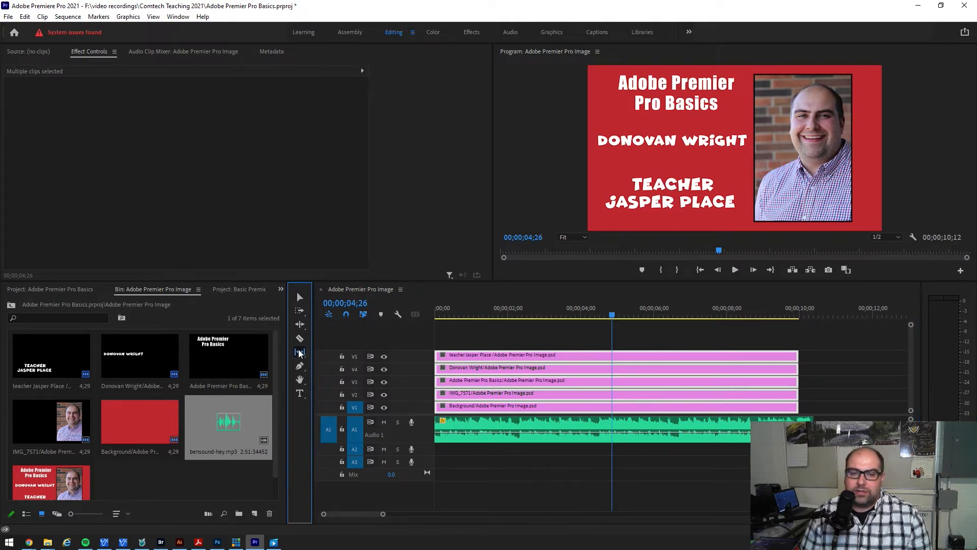
{"action": "left_click_drag", "start_coordinate": [525, 431], "coordinate": [572, 432]}
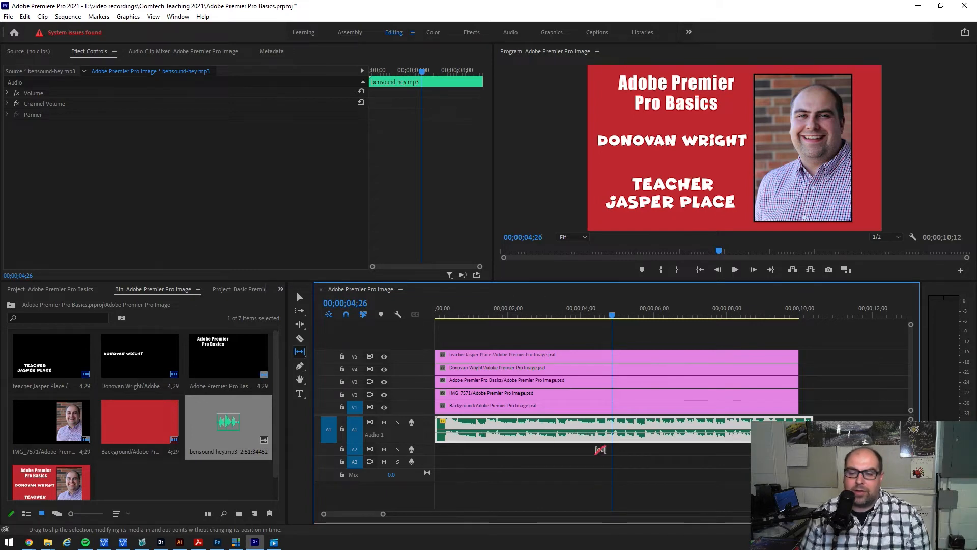
{"action": "left_click", "coordinate": [441, 316]}
{"action": "key", "text": "space"}
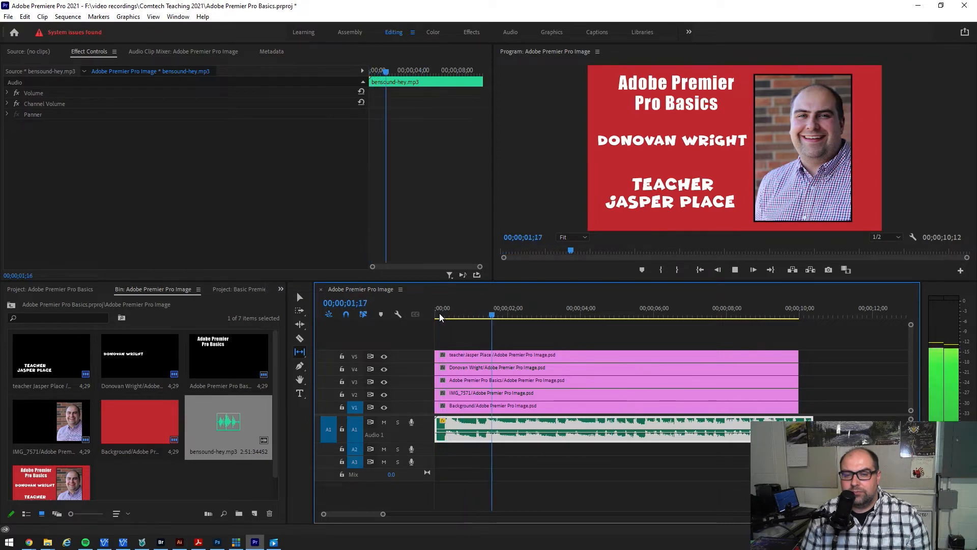
{"action": "key", "text": "space"}
{"action": "left_click_drag", "start_coordinate": [506, 316], "coordinate": [428, 317]}
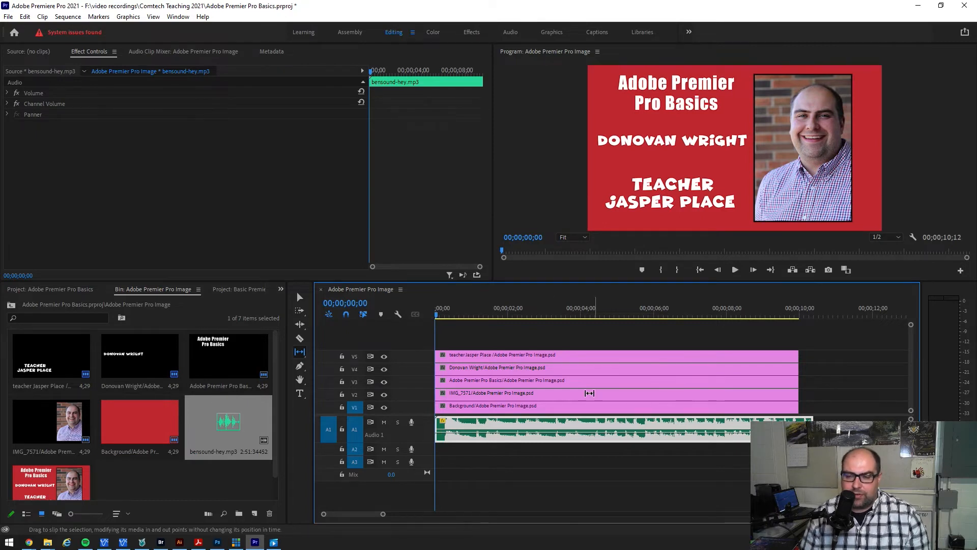
Step: Stagger the clip starts by trimming the photo to about 1 s, the title to 2.4 s, the name to 3.8 s and the teacher line to 5.3 s
{"action": "left_click", "coordinate": [300, 297]}
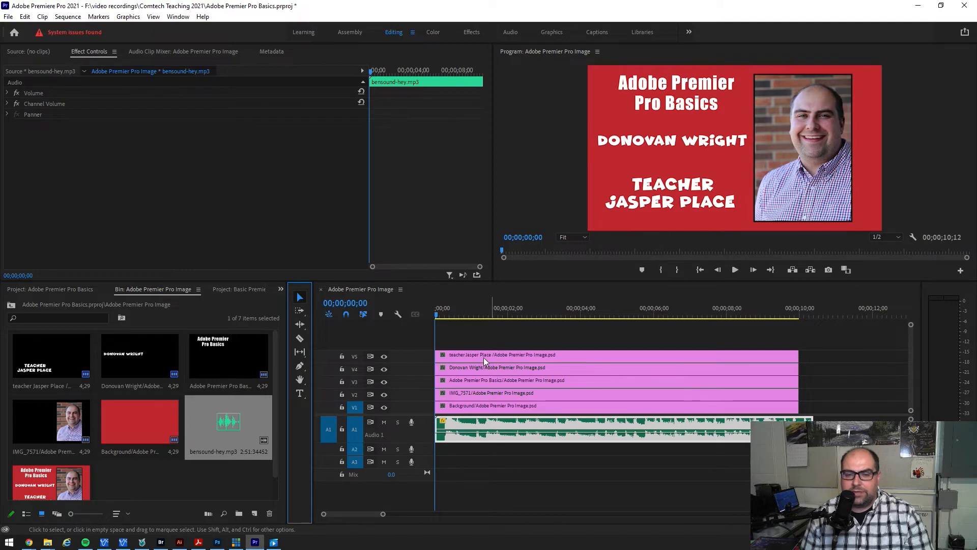
{"action": "left_click_drag", "start_coordinate": [452, 337], "coordinate": [480, 377]}
{"action": "left_click_drag", "start_coordinate": [505, 336], "coordinate": [628, 356]}
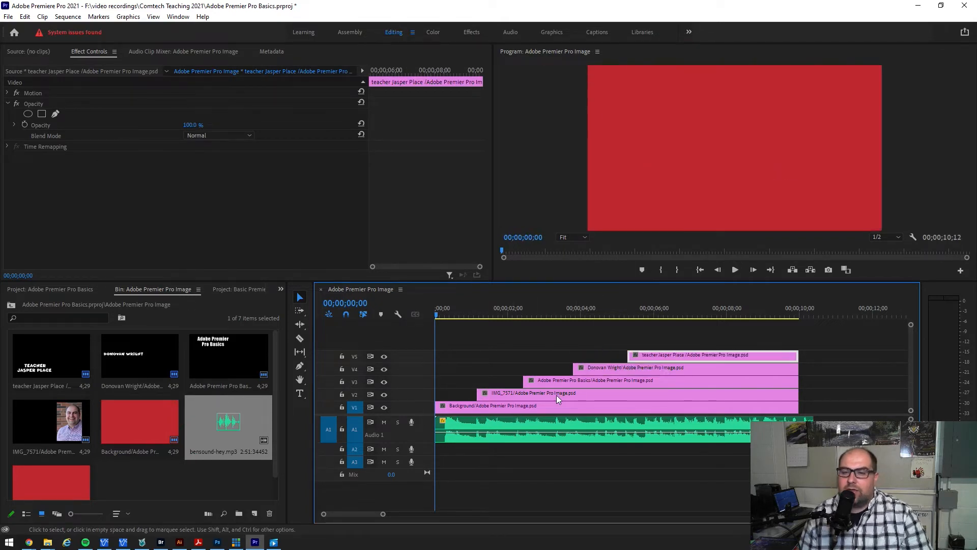
Step: Examine the effect settings of the background, photo, title, name and music clips one after another
{"action": "left_click", "coordinate": [467, 313]}
{"action": "left_click", "coordinate": [472, 407]}
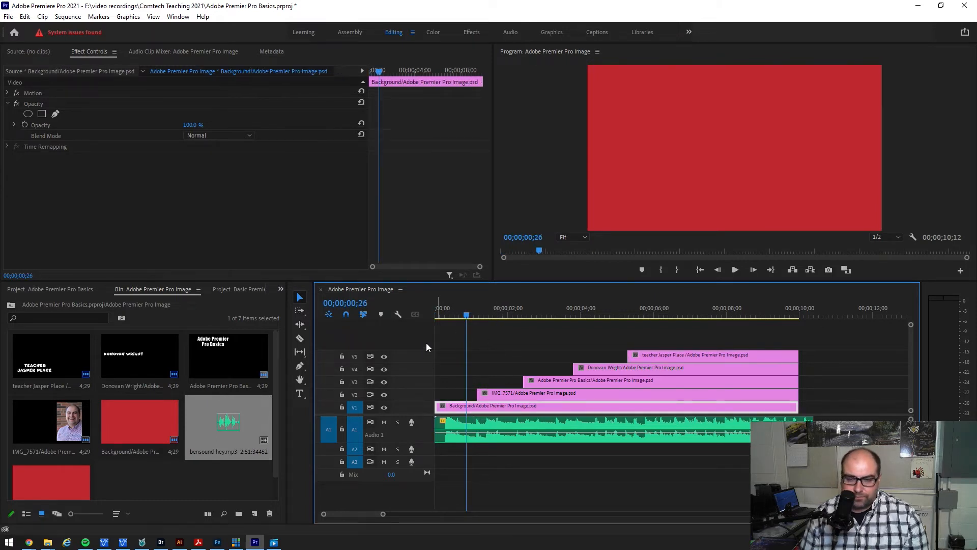
{"action": "left_click", "coordinate": [495, 316]}
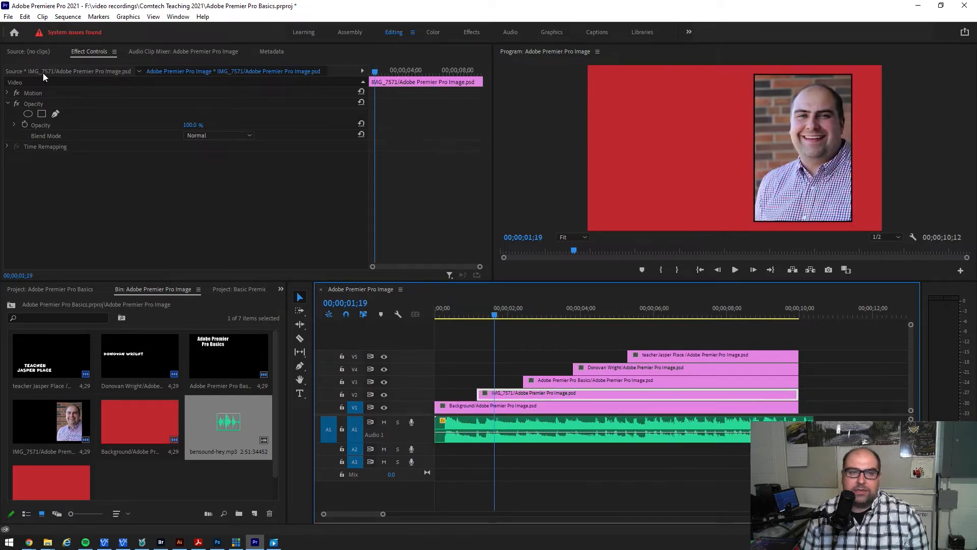
{"action": "left_click", "coordinate": [14, 53]}
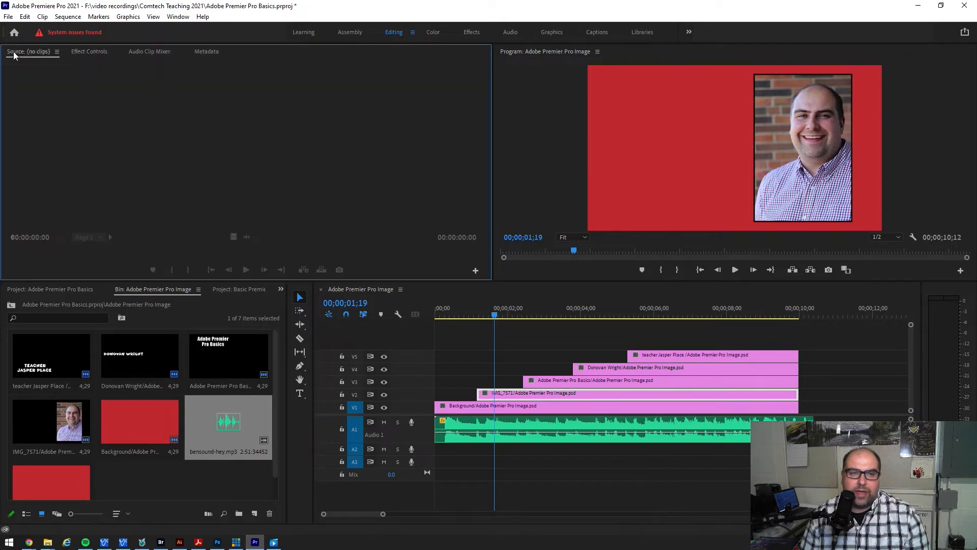
{"action": "left_click", "coordinate": [80, 52]}
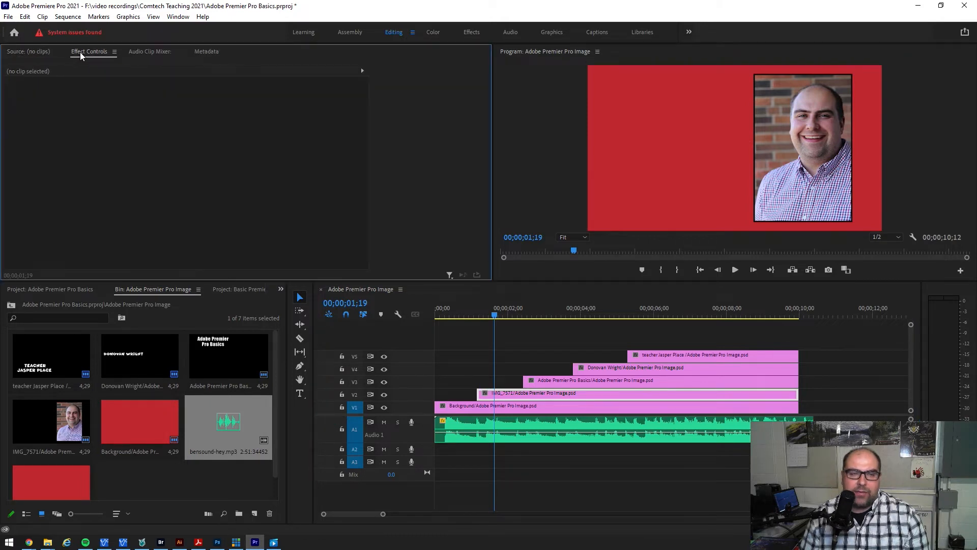
{"action": "left_click", "coordinate": [531, 411]}
{"action": "left_click", "coordinate": [535, 394]}
{"action": "left_click", "coordinate": [559, 383]}
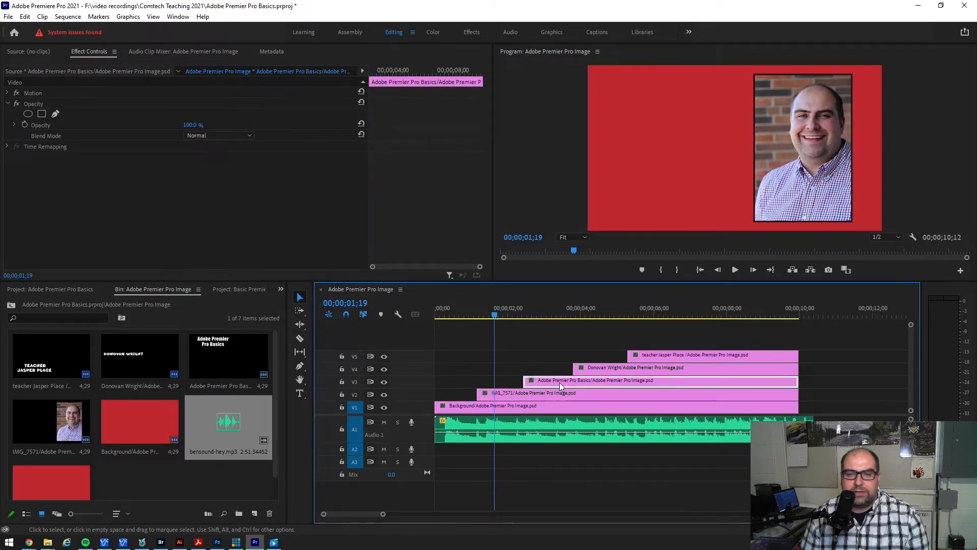
{"action": "left_click", "coordinate": [613, 366]}
{"action": "left_click", "coordinate": [499, 428]}
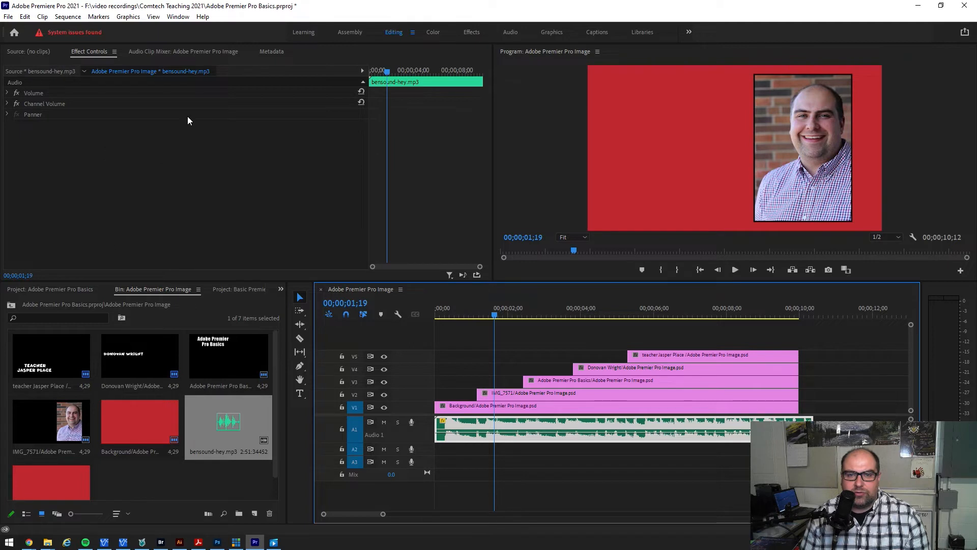
Step: Enable Position, Scale and Opacity keyframing for the IMG_7571 photo clip at its first frame, 00;00;01;05
{"action": "left_click", "coordinate": [511, 410]}
{"action": "left_click", "coordinate": [511, 399]}
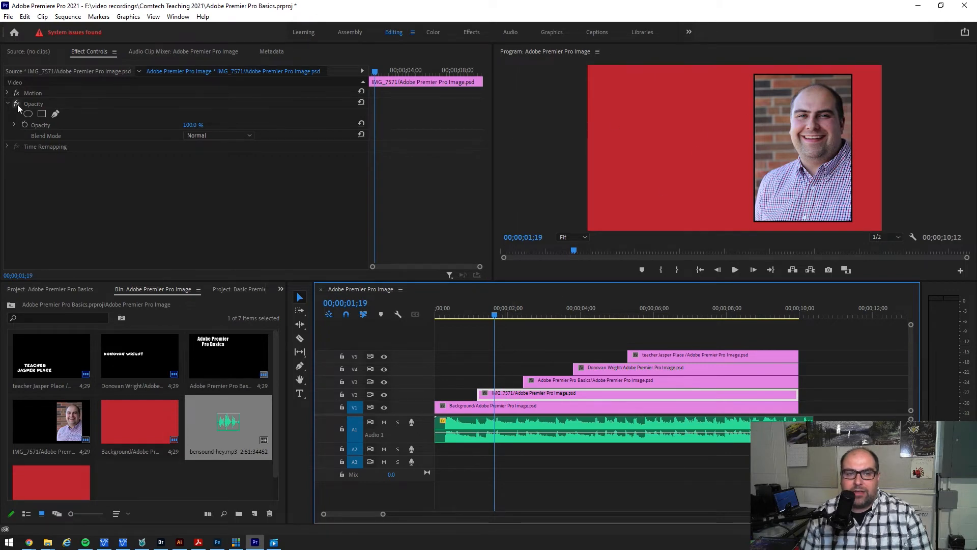
{"action": "left_click", "coordinate": [370, 73]}
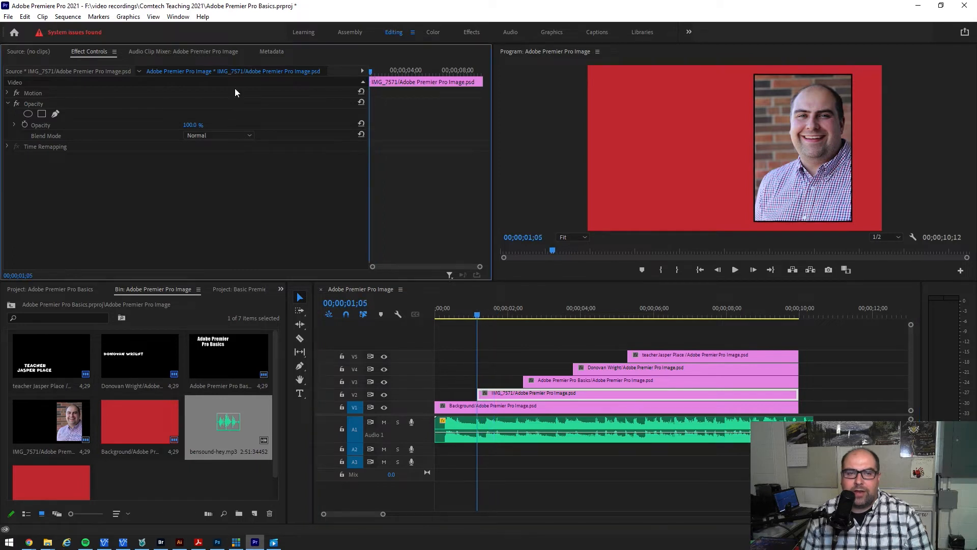
{"action": "left_click", "coordinate": [7, 105]}
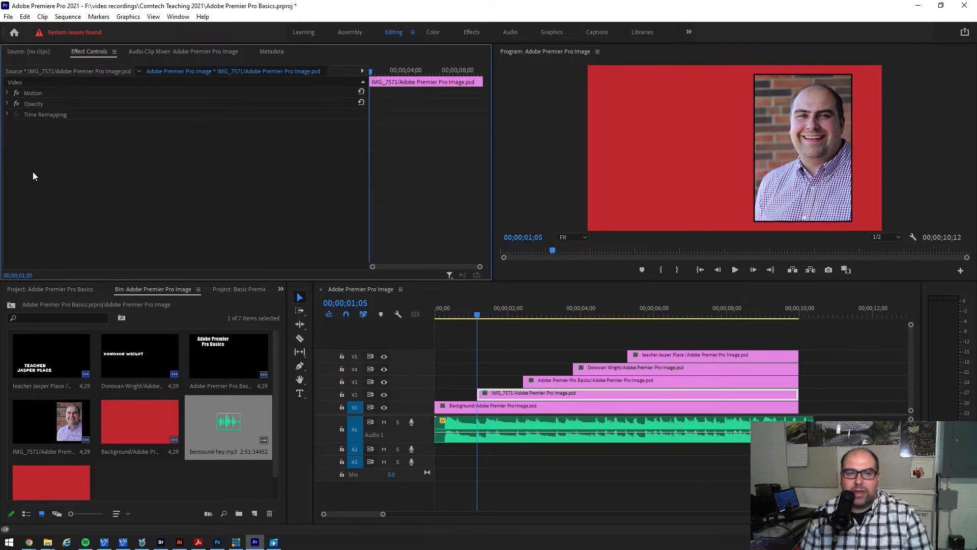
{"action": "left_click", "coordinate": [7, 105]}
{"action": "left_click", "coordinate": [9, 96]}
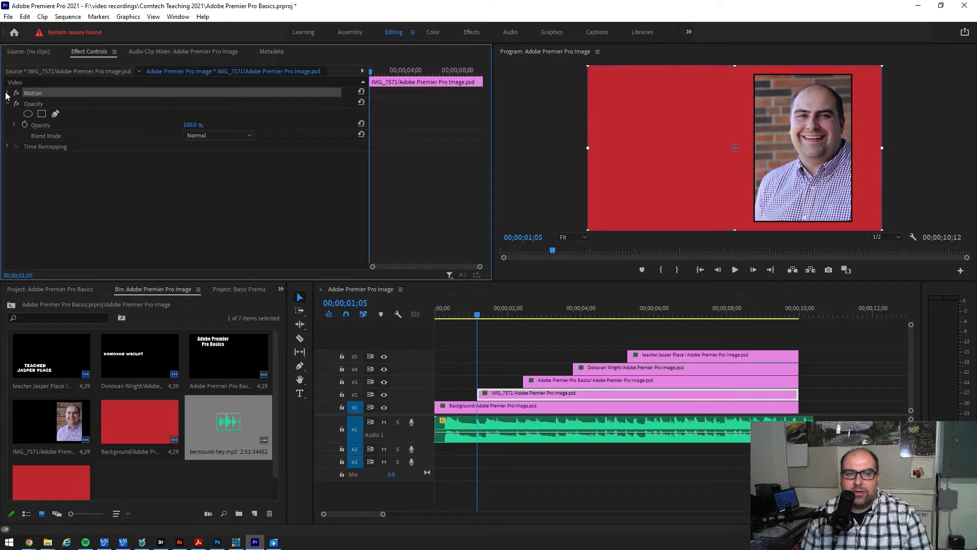
{"action": "left_click", "coordinate": [8, 93]}
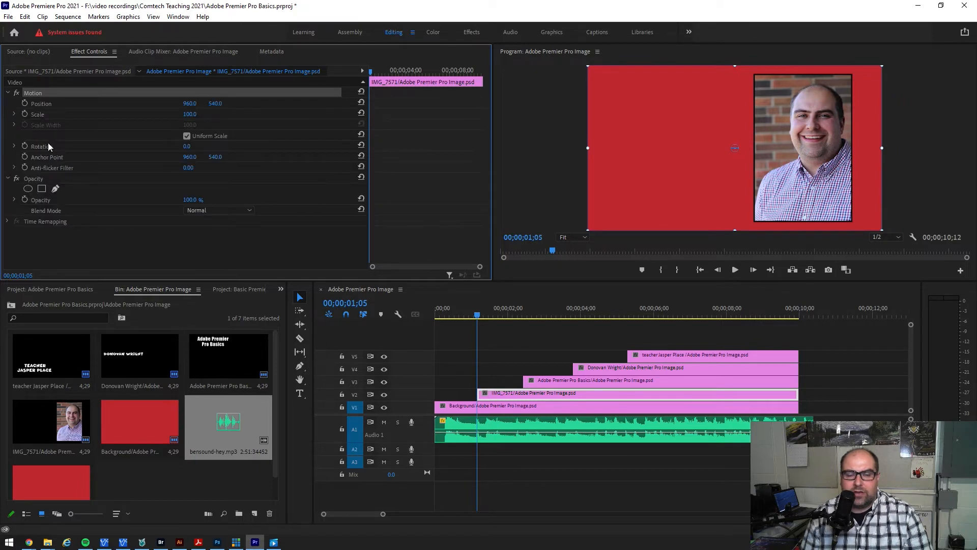
{"action": "left_click", "coordinate": [25, 103]}
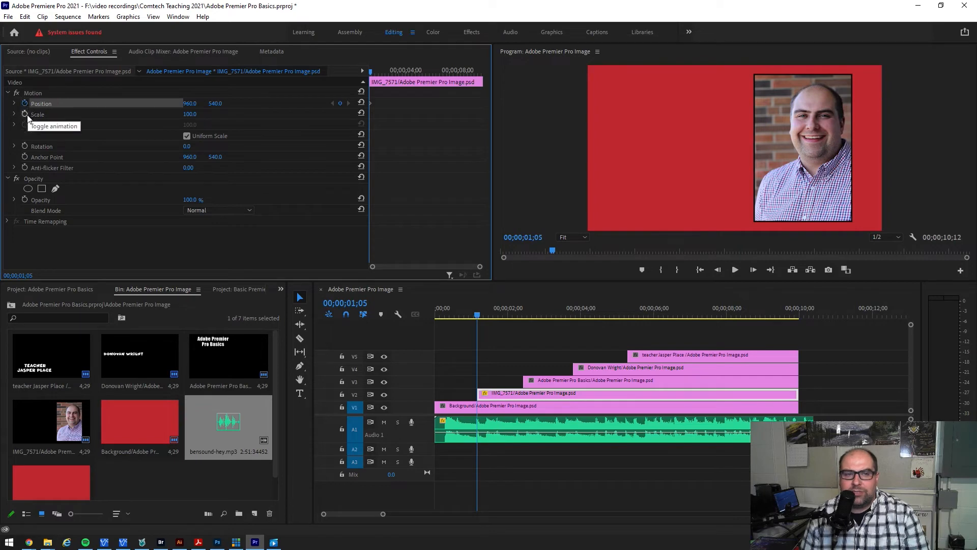
{"action": "left_click", "coordinate": [25, 114]}
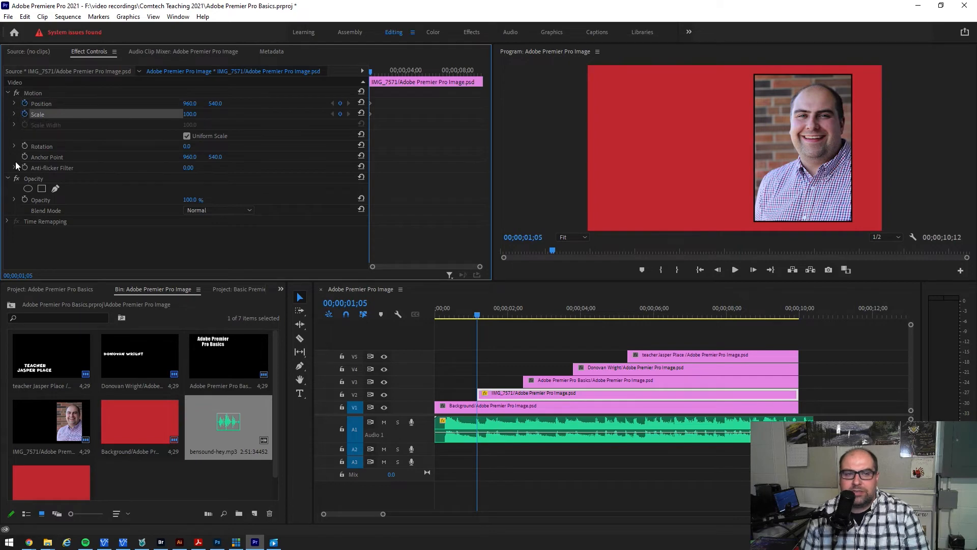
{"action": "left_click", "coordinate": [24, 199]}
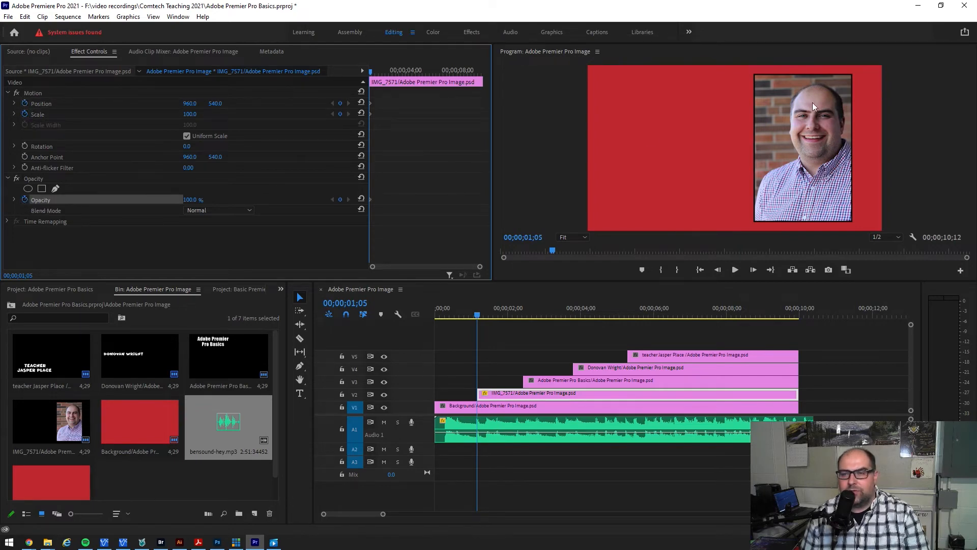
Step: Keyframe the photo's position at 00;00;02;01 by moving it into the left half of the frame, to about 126, 590
{"action": "left_click_drag", "start_coordinate": [371, 74], "coordinate": [380, 72]}
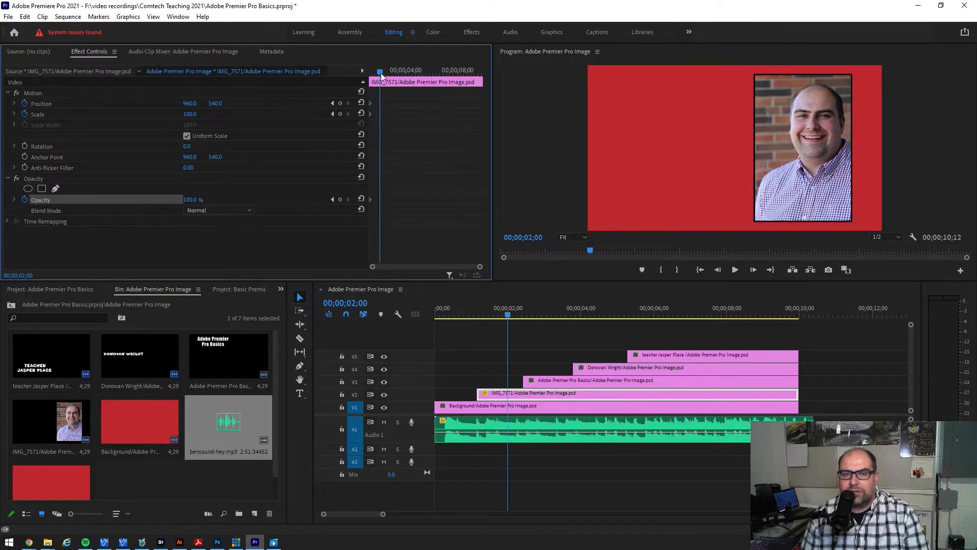
{"action": "left_click", "coordinate": [802, 130]}
{"action": "left_click_drag", "start_coordinate": [802, 132], "coordinate": [634, 133]}
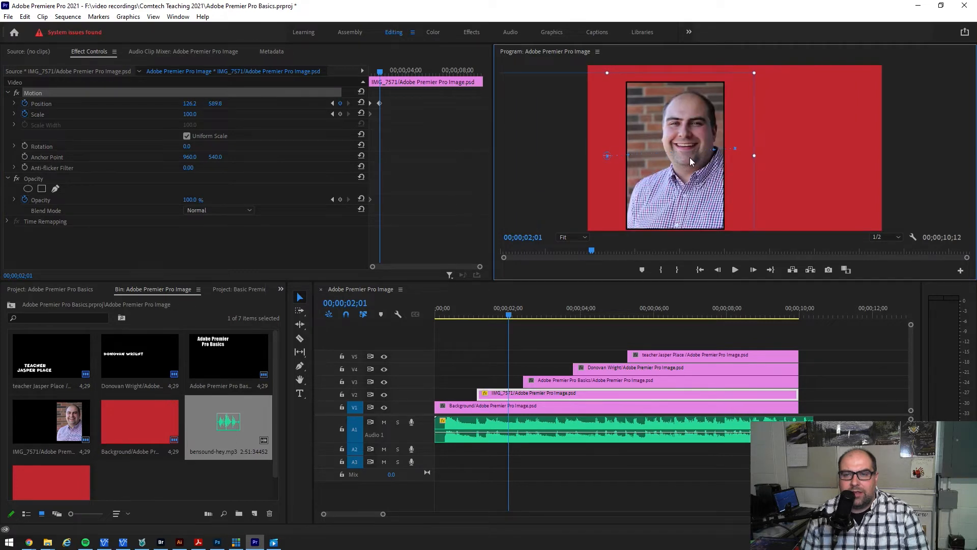
{"action": "left_click", "coordinate": [757, 69]}
{"action": "left_click_drag", "start_coordinate": [694, 106], "coordinate": [698, 105]}
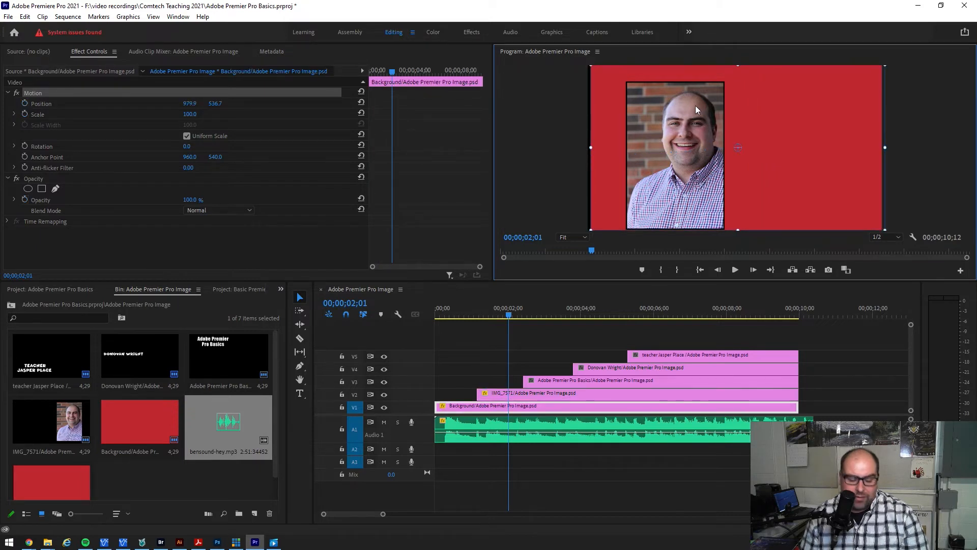
{"action": "key", "text": "ctrl+z"}
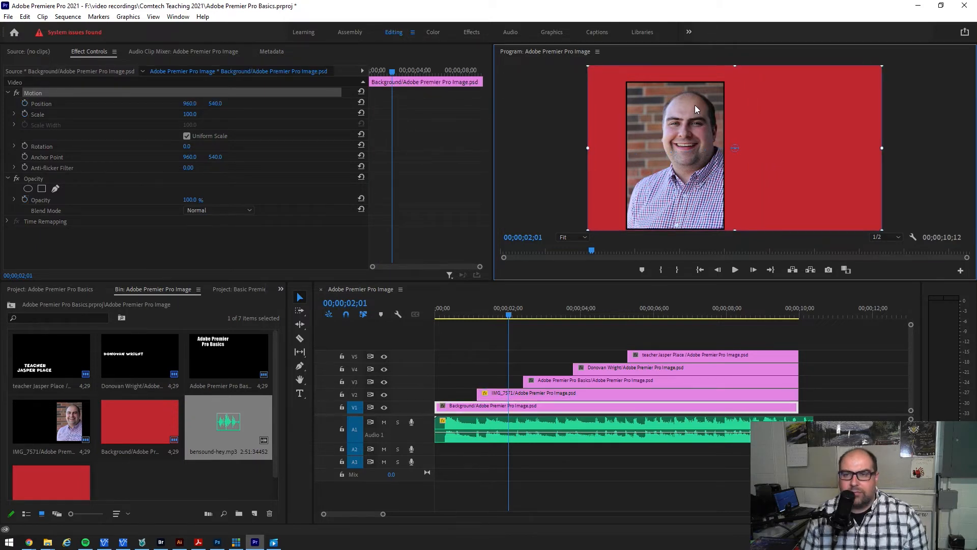
Step: At 00;00;02;01, rotate the IMG_7571 photo to 44.4°, shrink its scale to 40.3 and lower its opacity to 19%
{"action": "left_click", "coordinate": [537, 141]}
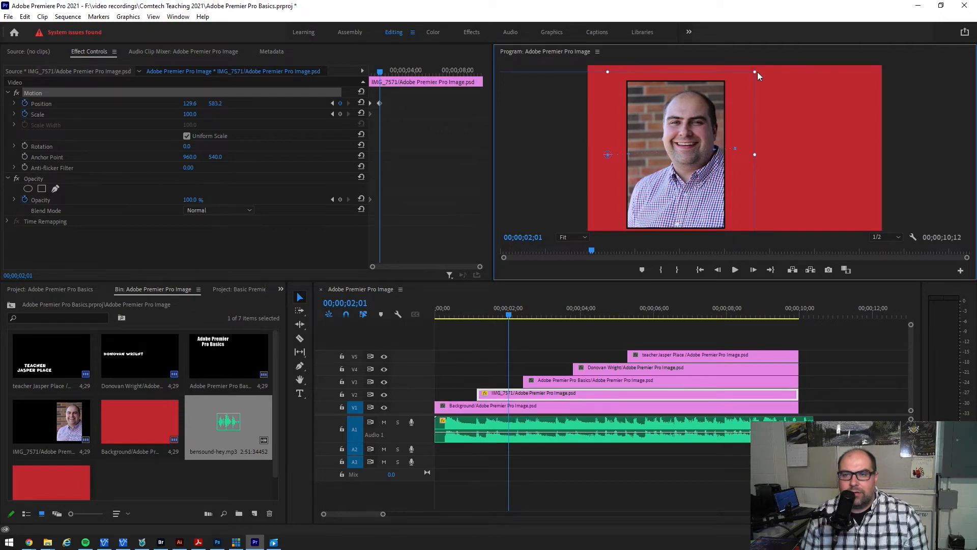
{"action": "left_click_drag", "start_coordinate": [759, 75], "coordinate": [770, 198]}
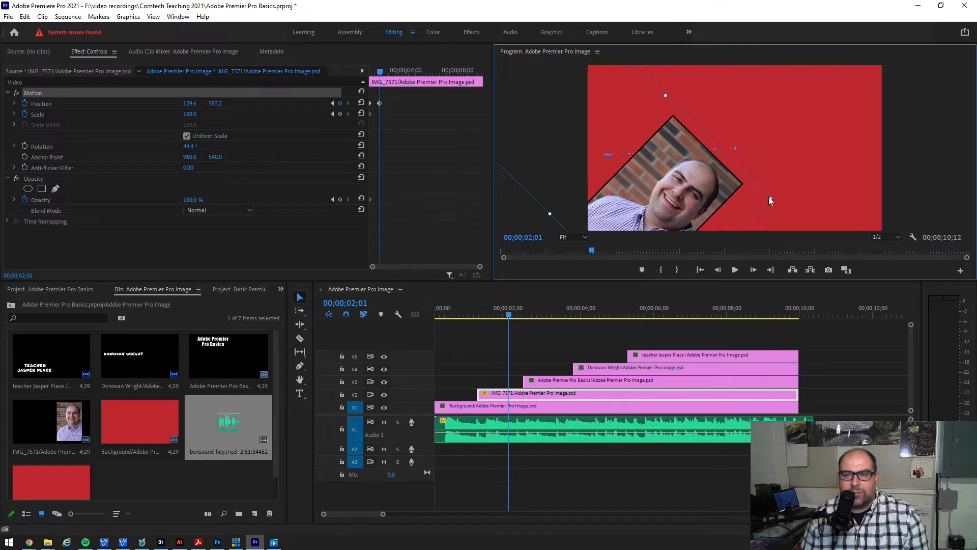
{"action": "left_click_drag", "start_coordinate": [770, 198], "coordinate": [676, 181]}
{"action": "left_click_drag", "start_coordinate": [192, 201], "coordinate": [150, 200]}
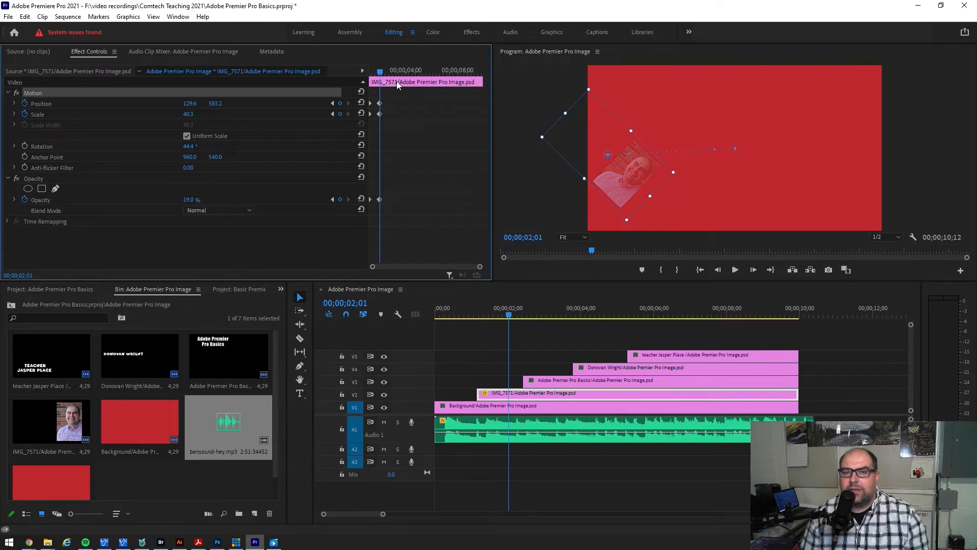
Step: Reset the photo's rotation at its first frame and play the keyframed animation
{"action": "left_click_drag", "start_coordinate": [379, 71], "coordinate": [359, 75]}
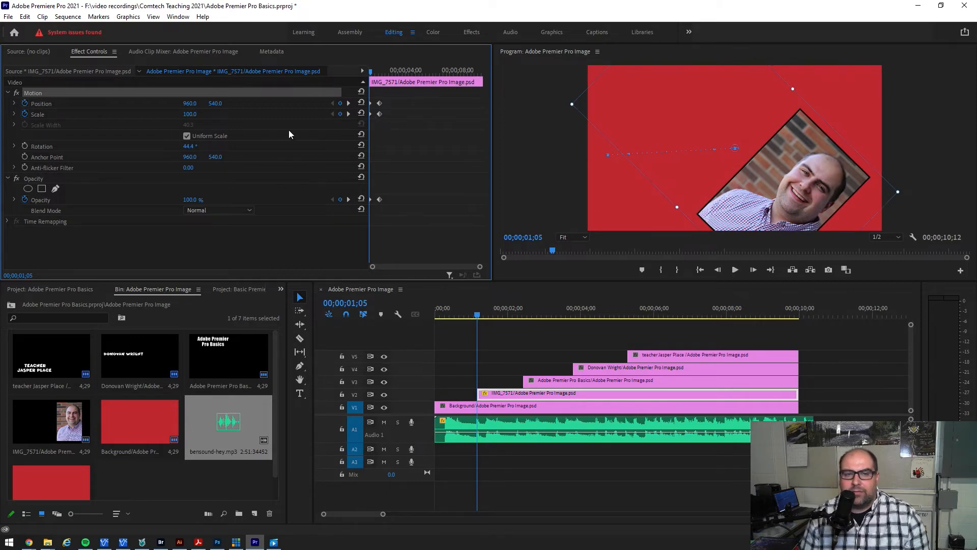
{"action": "left_click", "coordinate": [361, 146]}
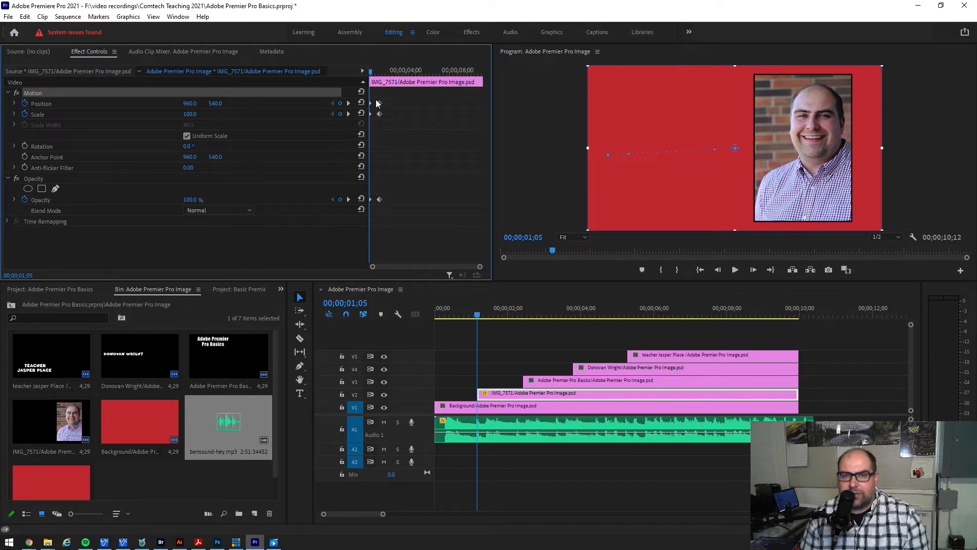
{"action": "key", "text": "space"}
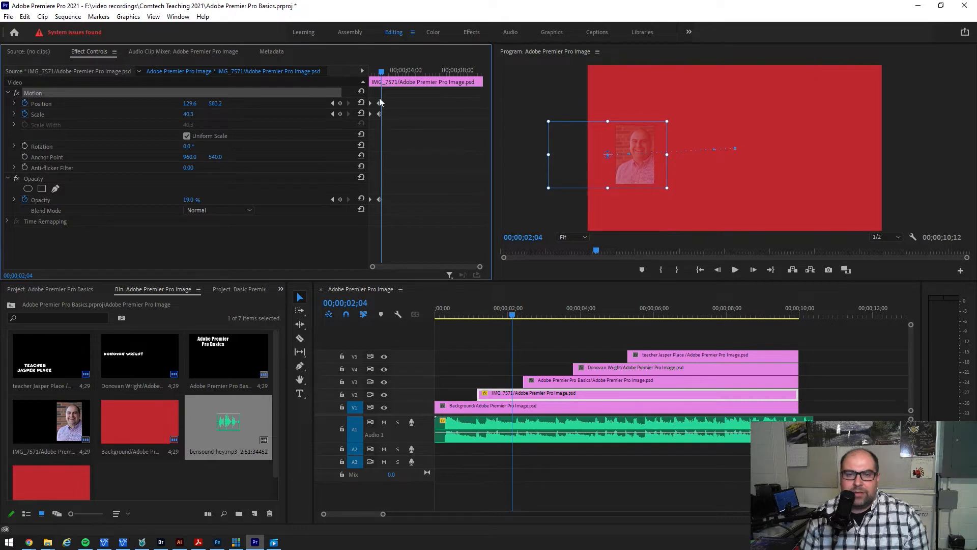
Step: Slow the photo's animation by moving its ending Position, Scale and Opacity keyframes to about 00;00;05;22, and preview it from the clip's start
{"action": "left_click_drag", "start_coordinate": [374, 92], "coordinate": [403, 205]}
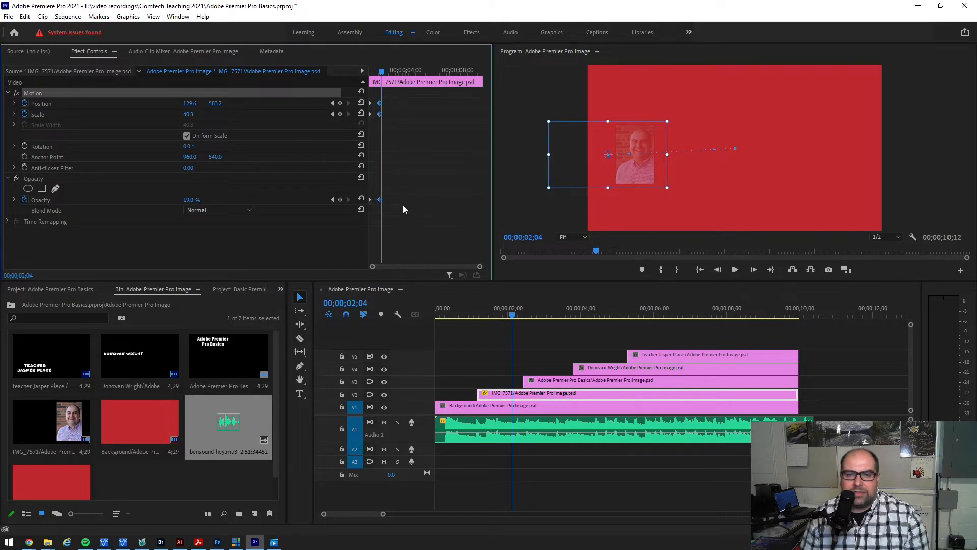
{"action": "left_click_drag", "start_coordinate": [379, 114], "coordinate": [429, 111]}
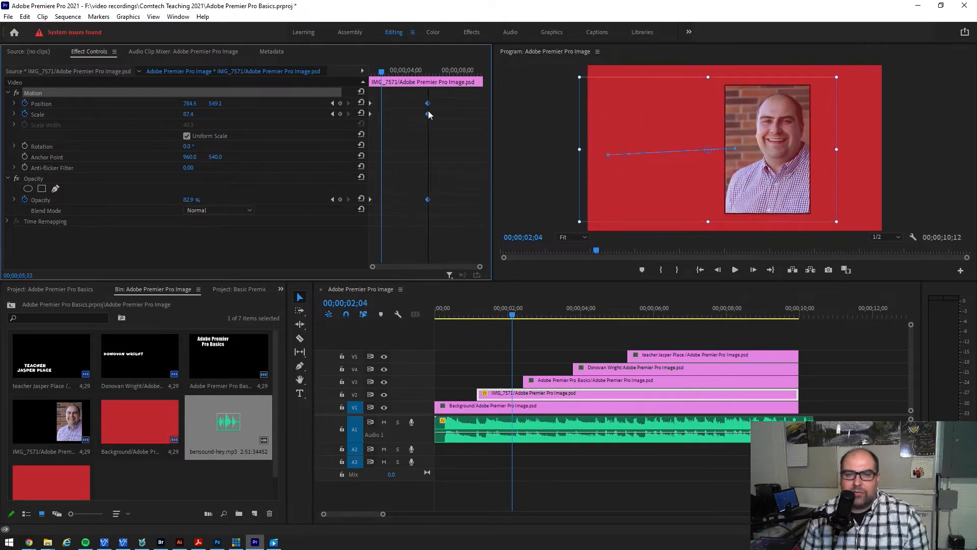
{"action": "left_click", "coordinate": [429, 71]}
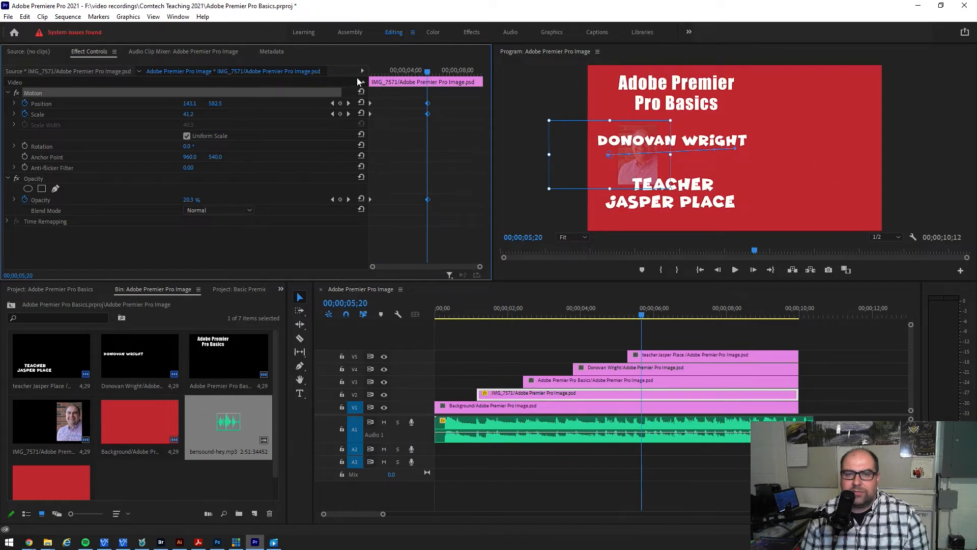
{"action": "left_click_drag", "start_coordinate": [378, 71], "coordinate": [363, 74]}
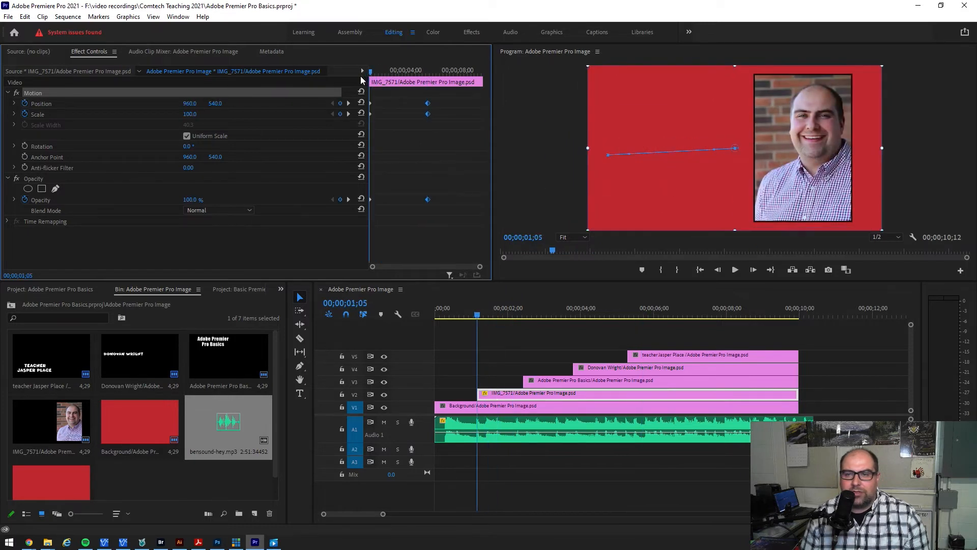
{"action": "key", "text": "space"}
{"action": "key", "text": "space"}
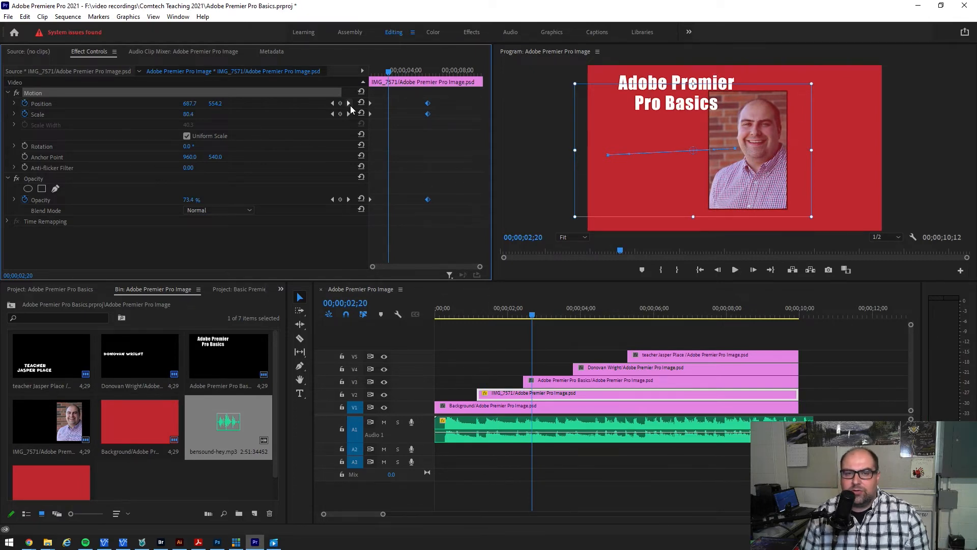
Step: Remove all Position, Scale and Opacity keyframes from the photo clip by disabling their animation
{"action": "left_click", "coordinate": [25, 103]}
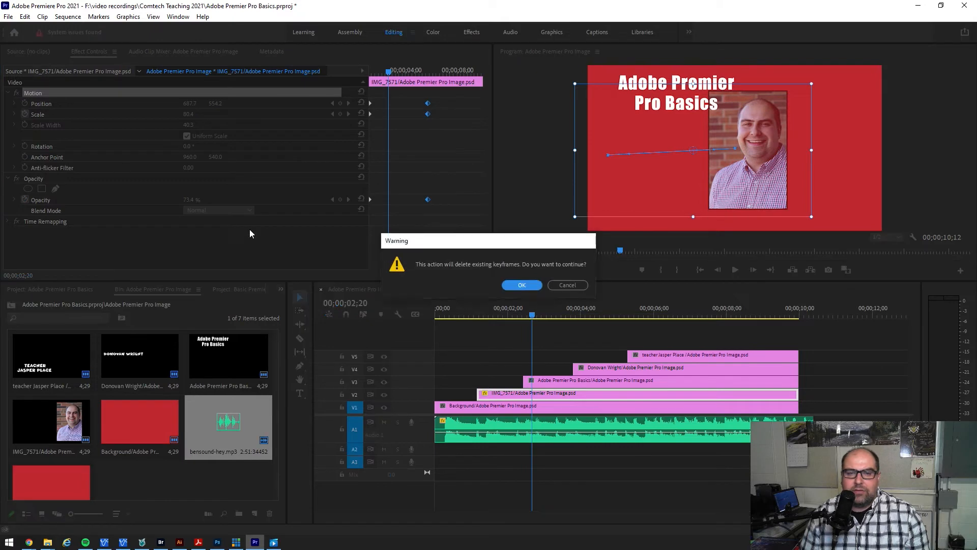
{"action": "left_click", "coordinate": [512, 285]}
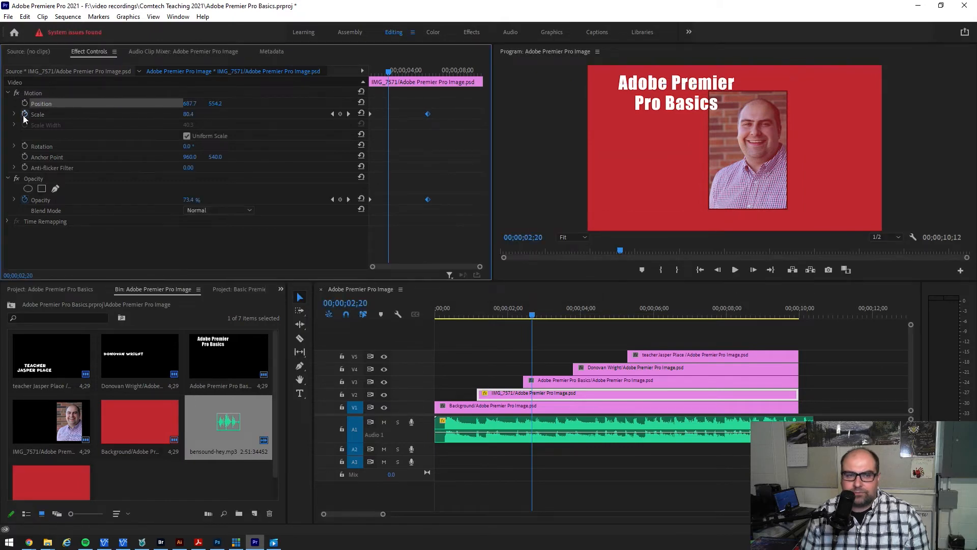
{"action": "left_click", "coordinate": [25, 115]}
{"action": "left_click", "coordinate": [513, 285]}
{"action": "left_click", "coordinate": [25, 200]}
{"action": "left_click", "coordinate": [523, 286]}
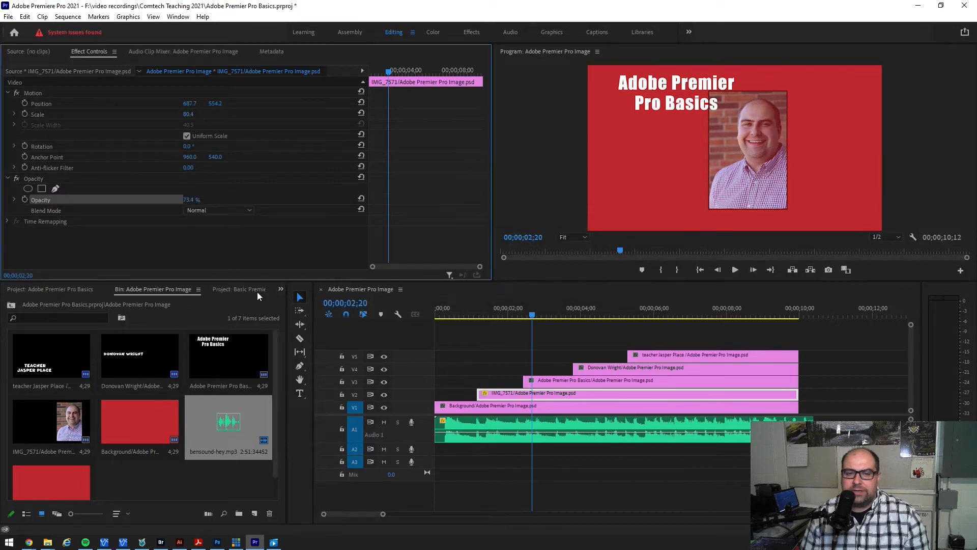
Step: Apply the Dip to Black dissolve transition to the start of the background clip on V1
{"action": "left_click", "coordinate": [449, 315]}
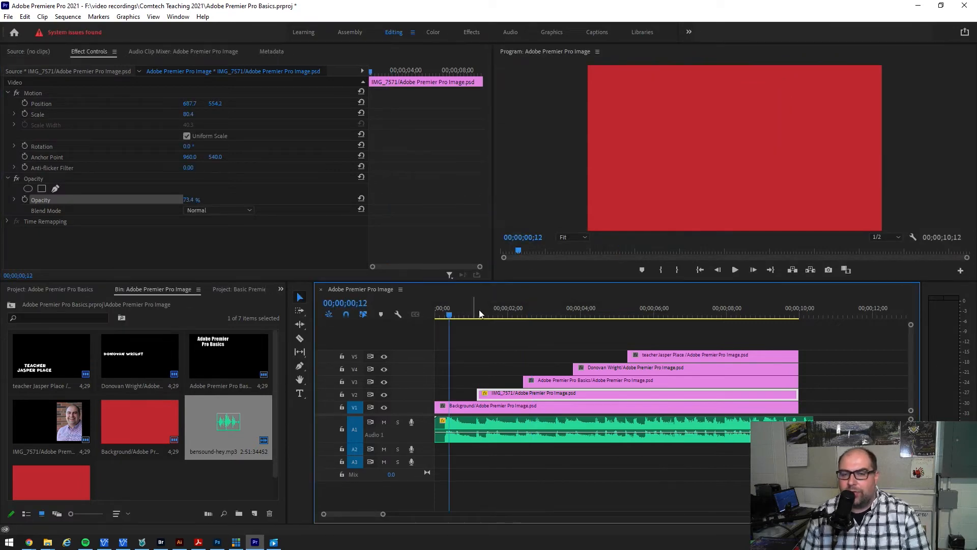
{"action": "left_click_drag", "start_coordinate": [449, 314], "coordinate": [427, 320]}
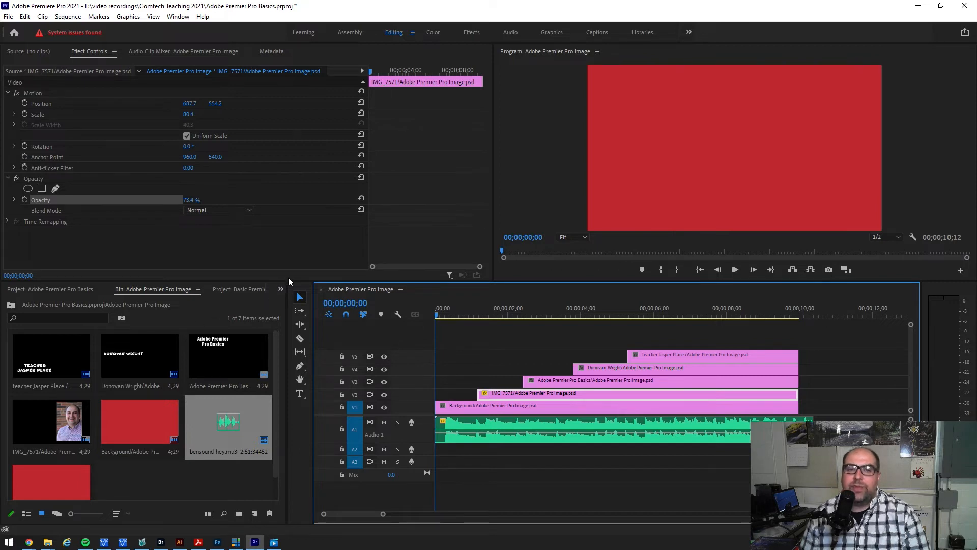
{"action": "left_click", "coordinate": [280, 289]}
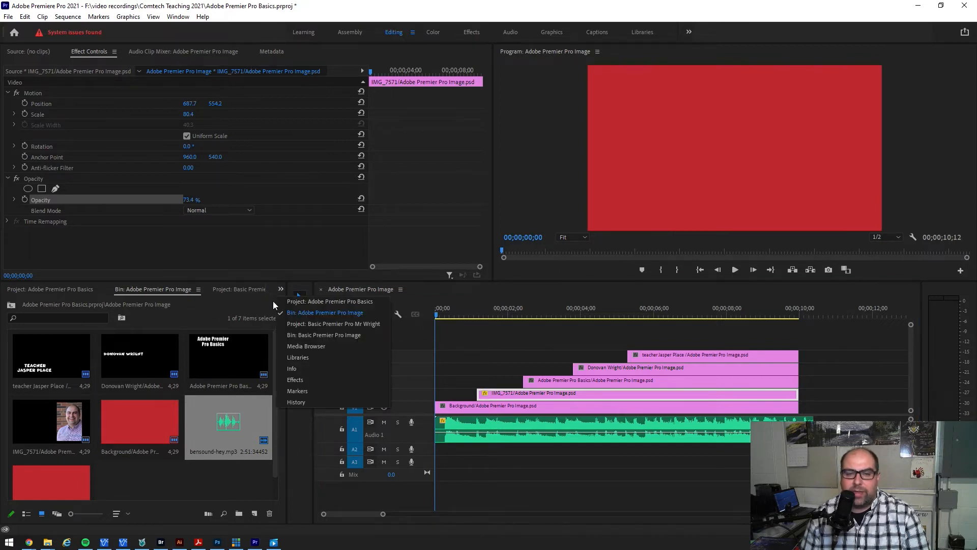
{"action": "left_click", "coordinate": [295, 381]}
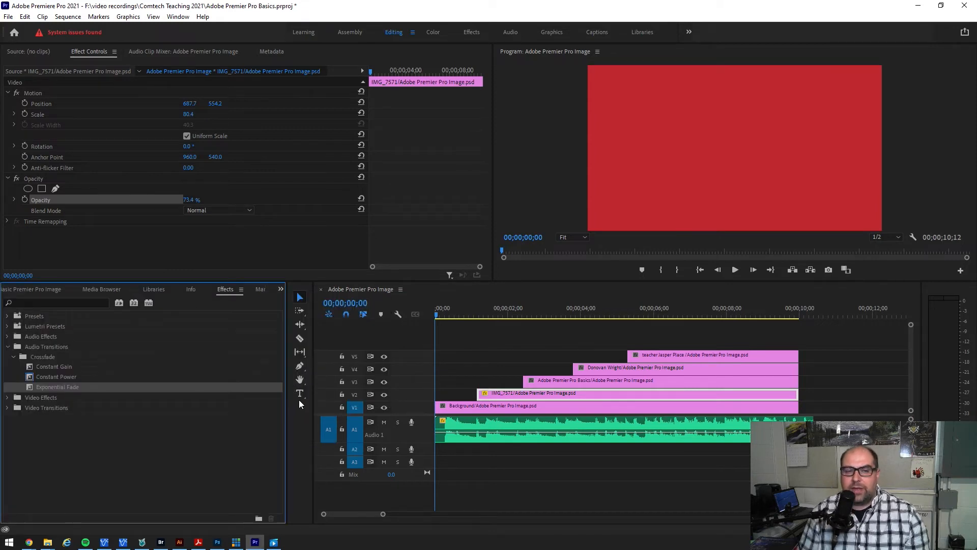
{"action": "left_click", "coordinate": [14, 355]}
{"action": "left_click", "coordinate": [7, 346]}
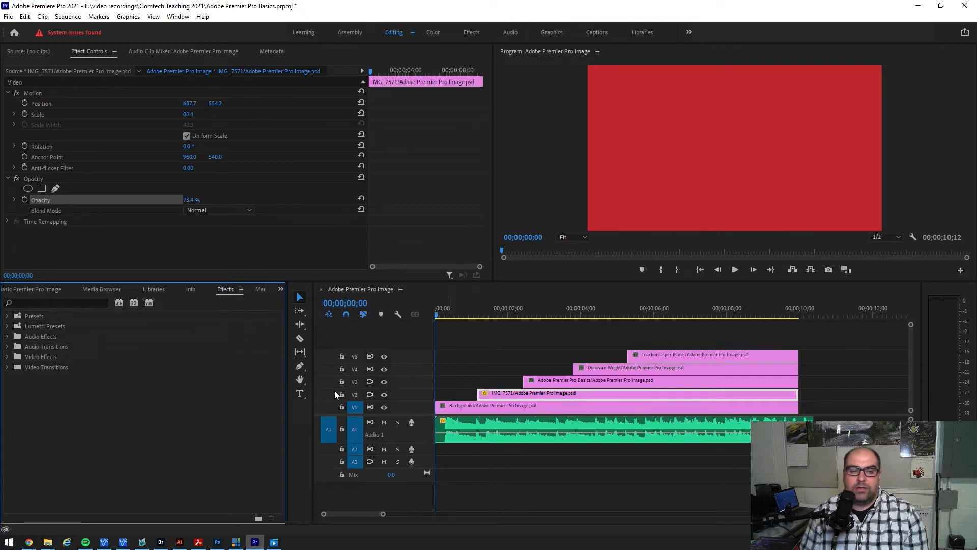
{"action": "left_click", "coordinate": [435, 313]}
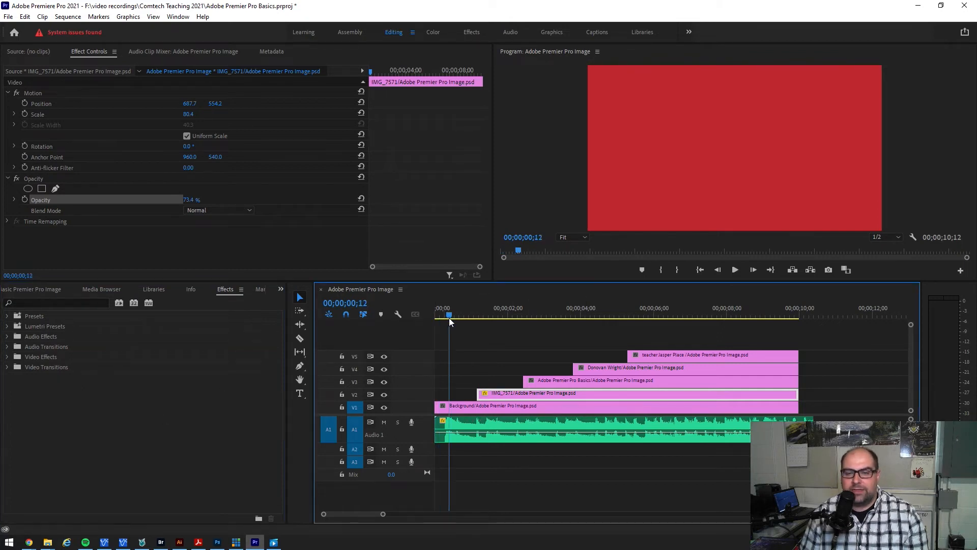
{"action": "left_click", "coordinate": [9, 367]}
{"action": "left_click", "coordinate": [13, 387]}
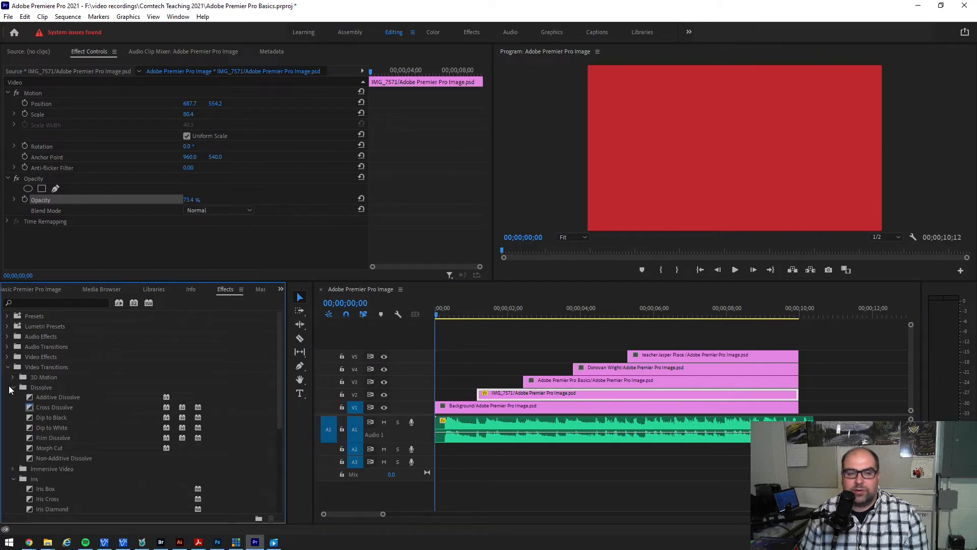
{"action": "left_click_drag", "start_coordinate": [30, 418], "coordinate": [438, 408]}
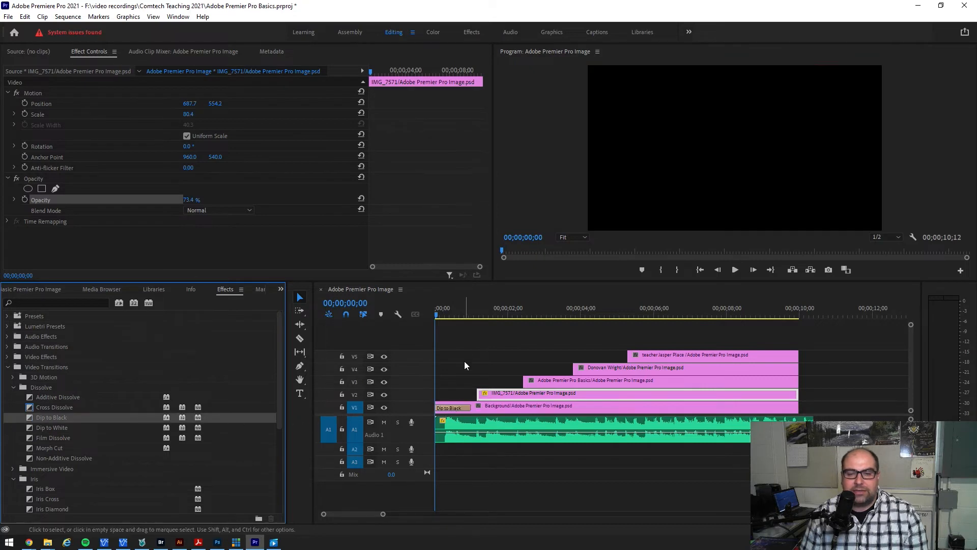
Step: Play the sequence from its beginning to preview the background's fade in from black
{"action": "key", "text": "space"}
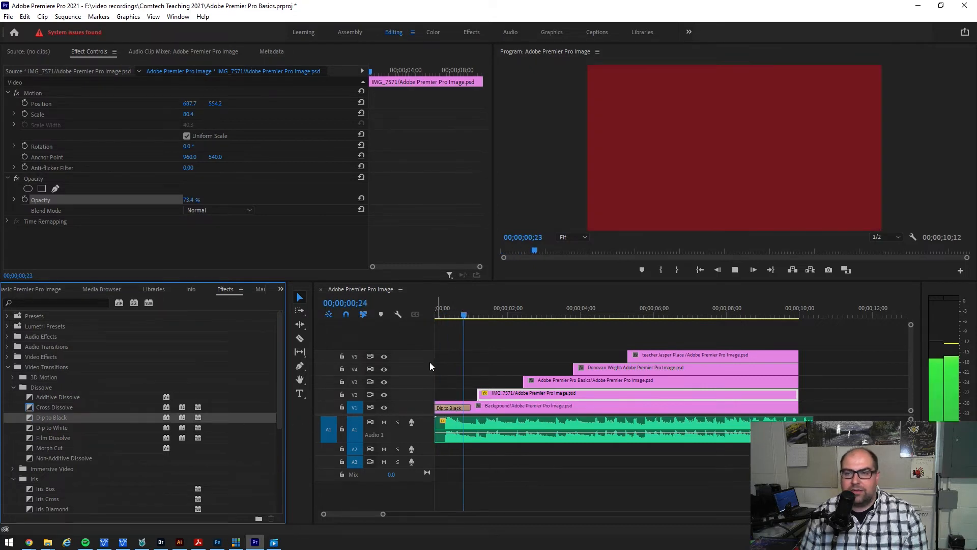
{"action": "left_click", "coordinate": [436, 314]}
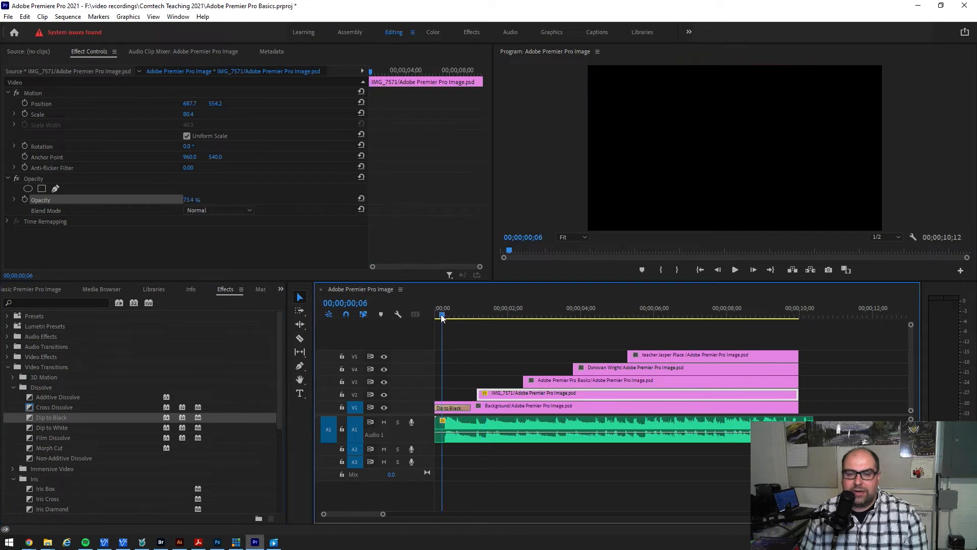
{"action": "key", "text": "space"}
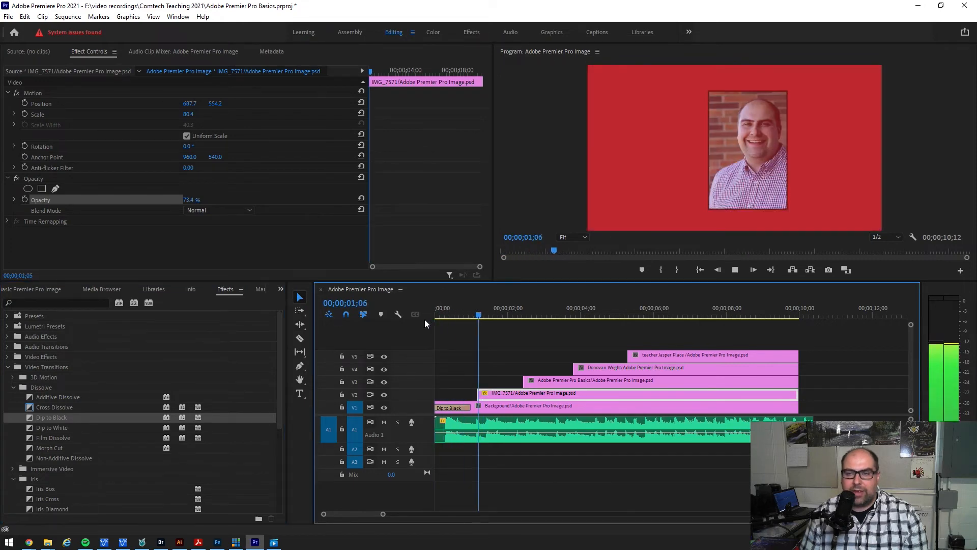
{"action": "key", "text": "space"}
{"action": "key", "text": "space"}
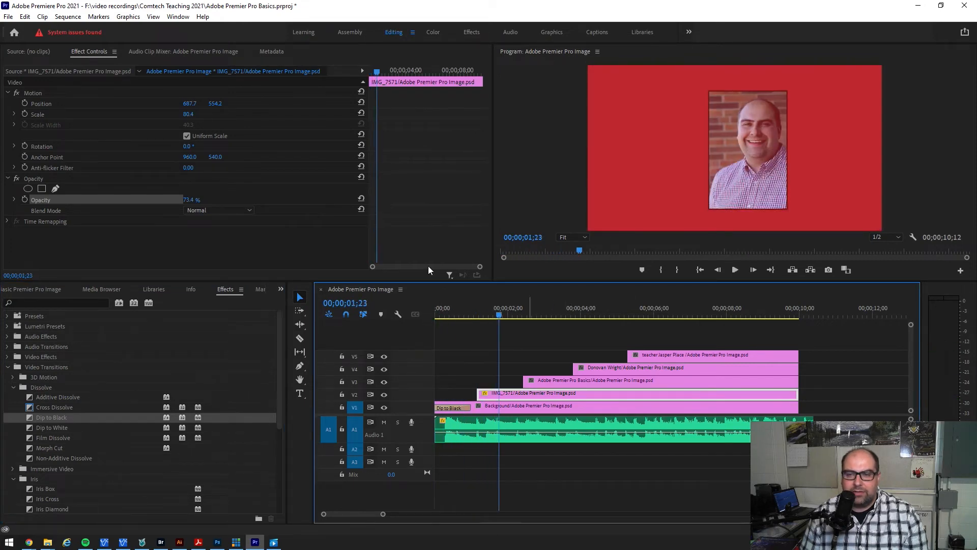
Step: Reset the photo's opacity, position and scale to their defaults, and play the opening again from the start
{"action": "left_click", "coordinate": [361, 199]}
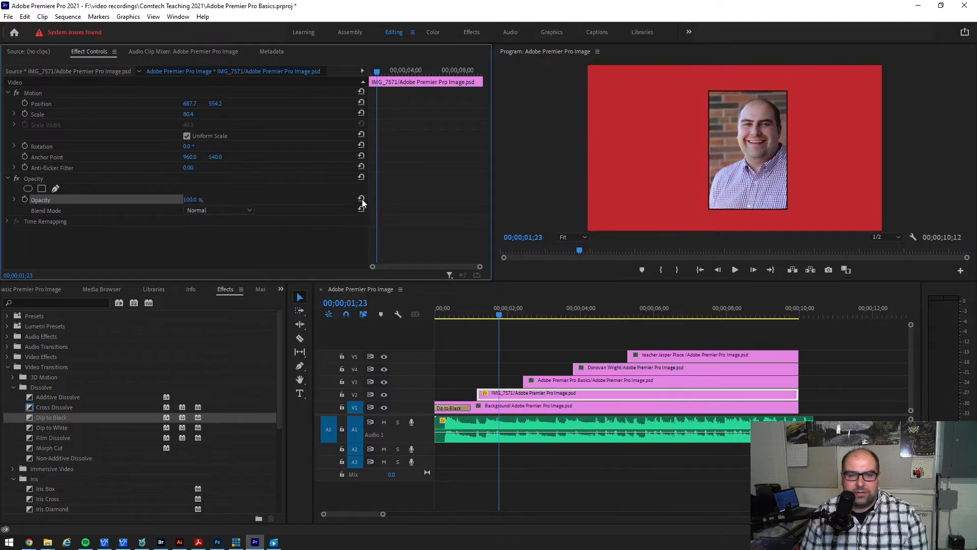
{"action": "left_click", "coordinate": [361, 102]}
{"action": "left_click", "coordinate": [361, 113]}
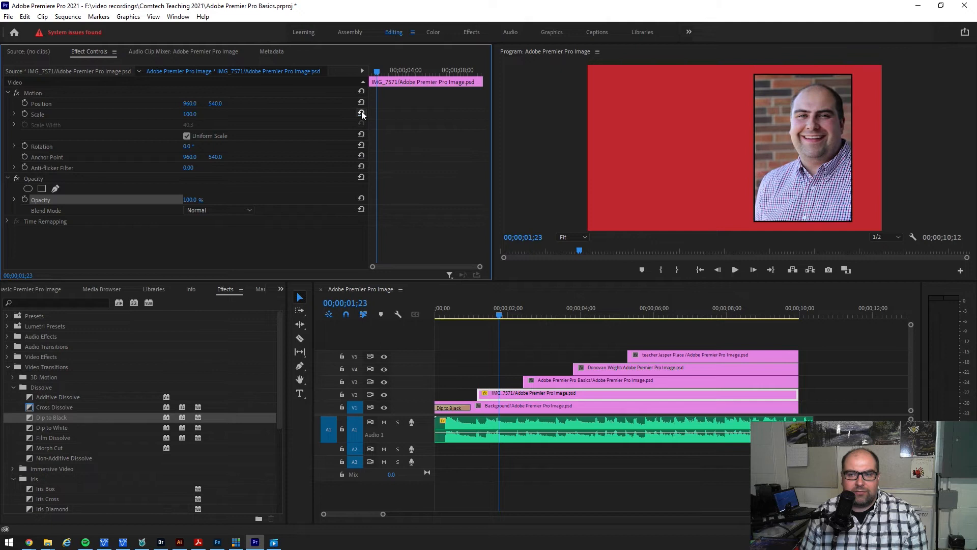
{"action": "left_click", "coordinate": [456, 314]}
{"action": "left_click", "coordinate": [432, 313]}
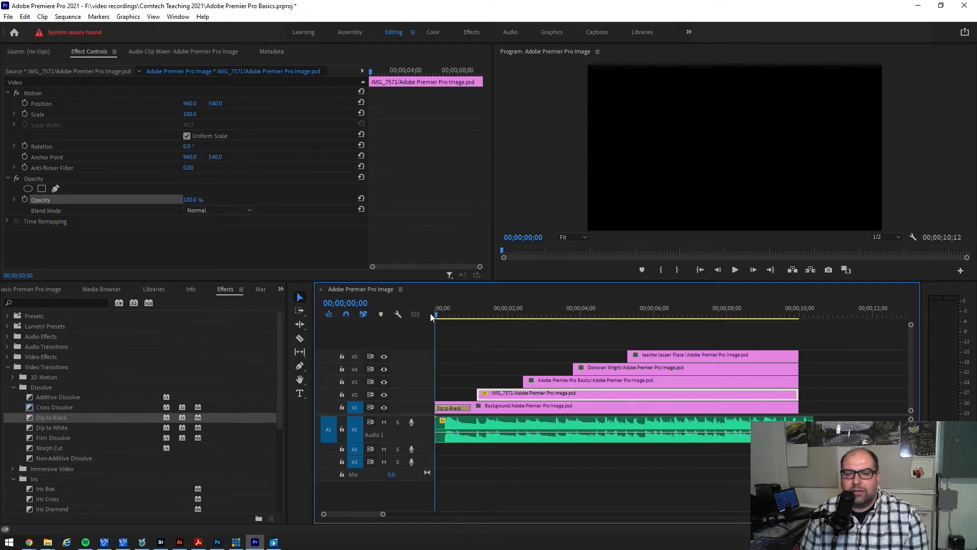
{"action": "key", "text": "space"}
{"action": "key", "text": "space"}
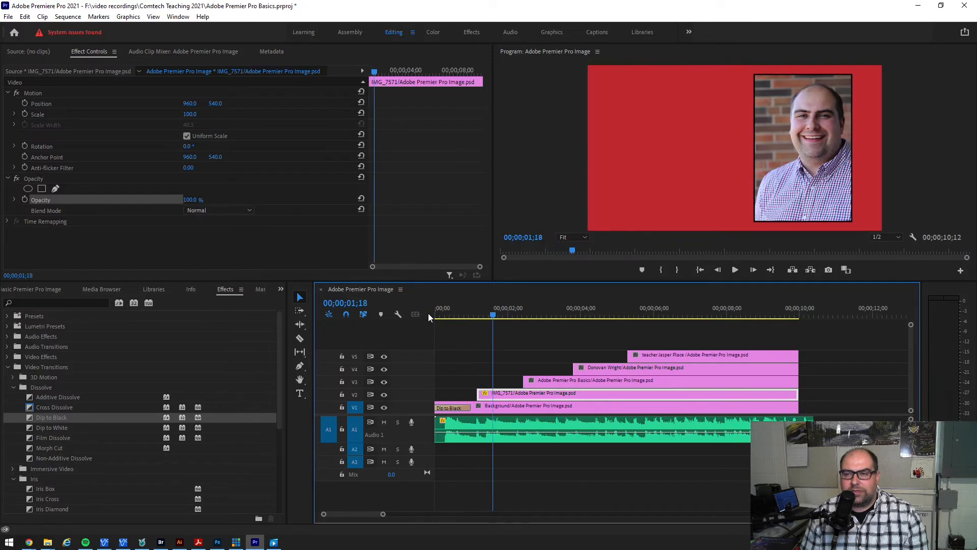
Step: Apply the Whip slide transition to the start of the photo clip on V2
{"action": "left_click", "coordinate": [566, 132]}
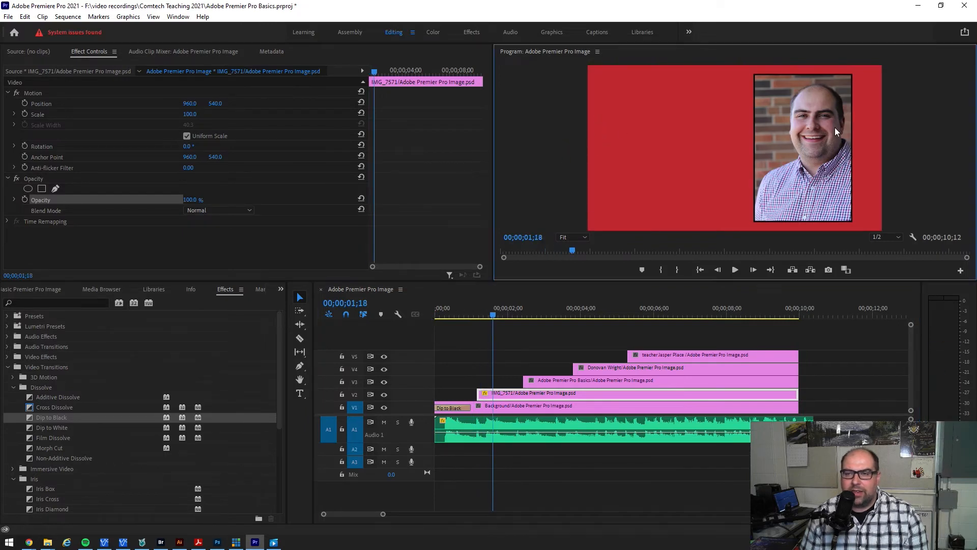
{"action": "scroll", "coordinate": [63, 453], "scroll_direction": "down", "scroll_amount": 6}
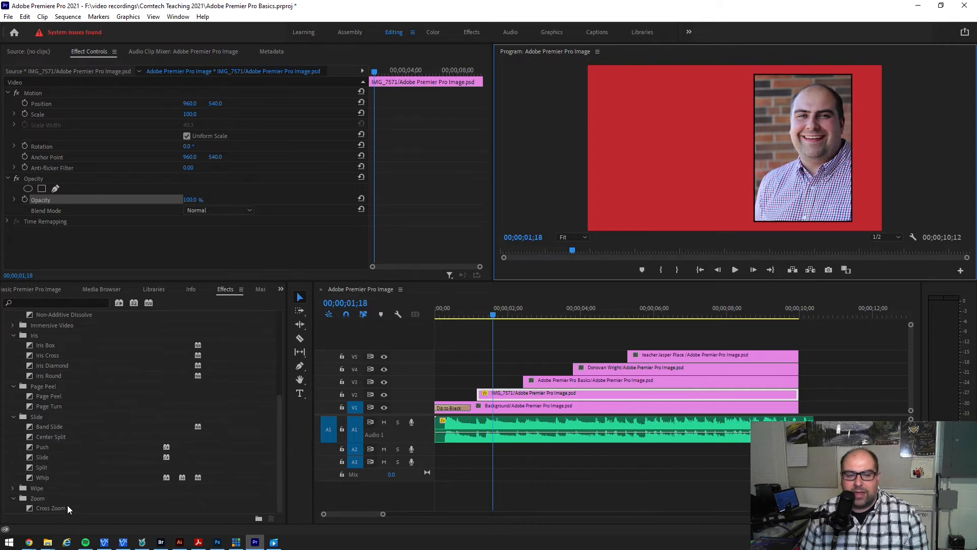
{"action": "left_click", "coordinate": [14, 488]}
{"action": "scroll", "coordinate": [63, 475], "scroll_direction": "down", "scroll_amount": 5}
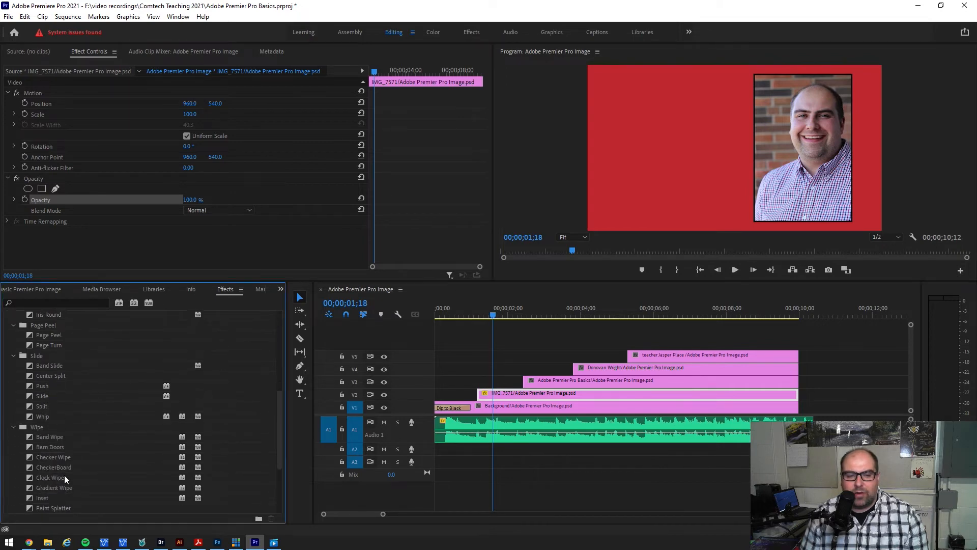
{"action": "scroll", "coordinate": [62, 478], "scroll_direction": "down", "scroll_amount": 1}
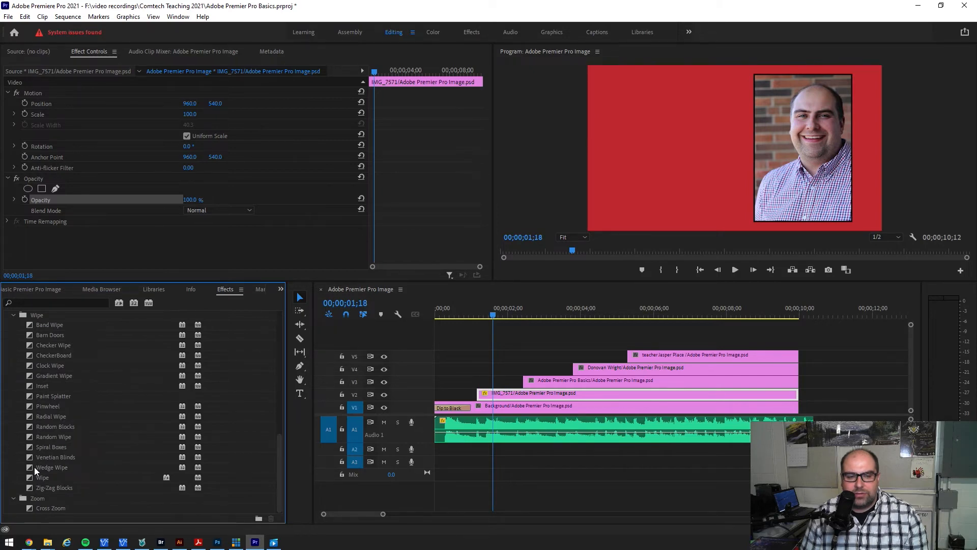
{"action": "scroll", "coordinate": [32, 470], "scroll_direction": "up", "scroll_amount": 5}
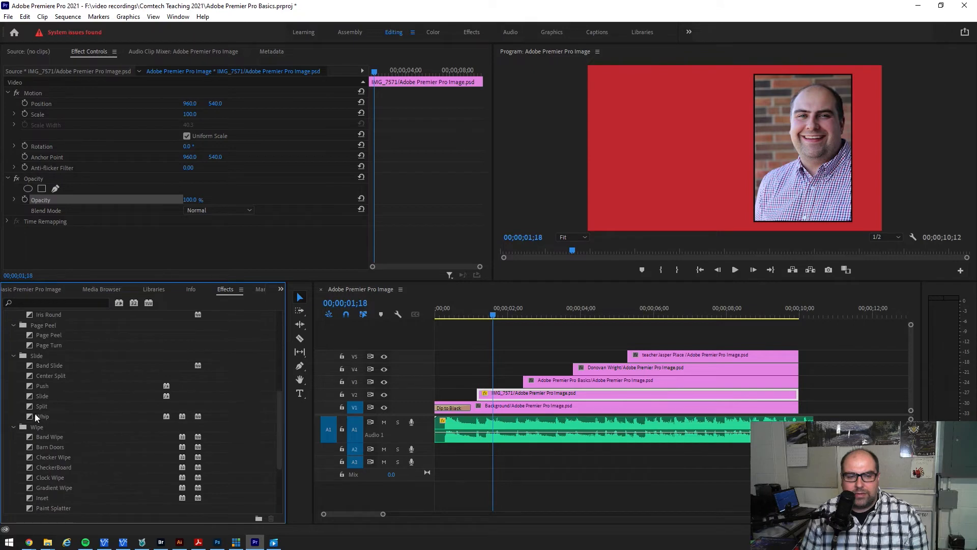
{"action": "left_click_drag", "start_coordinate": [31, 418], "coordinate": [482, 393]}
Step: Play the sequence from the start of the photo clip to preview its Whip transition
{"action": "left_click_drag", "start_coordinate": [486, 311], "coordinate": [478, 314]}
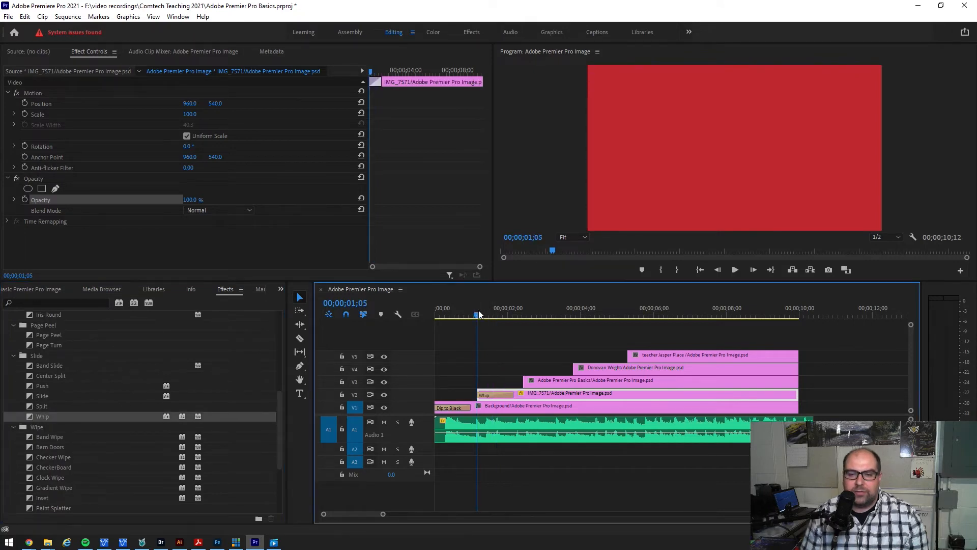
{"action": "key", "text": "space"}
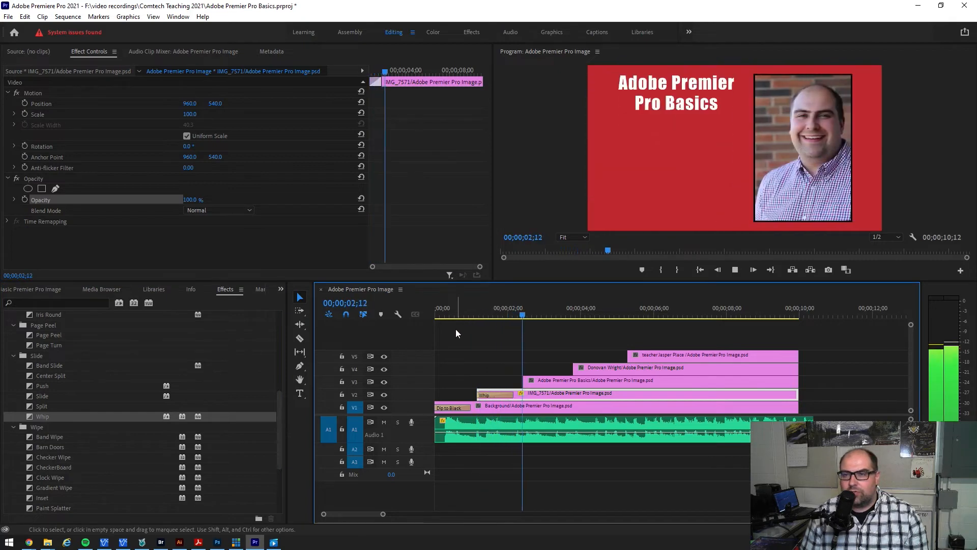
{"action": "key", "text": "space"}
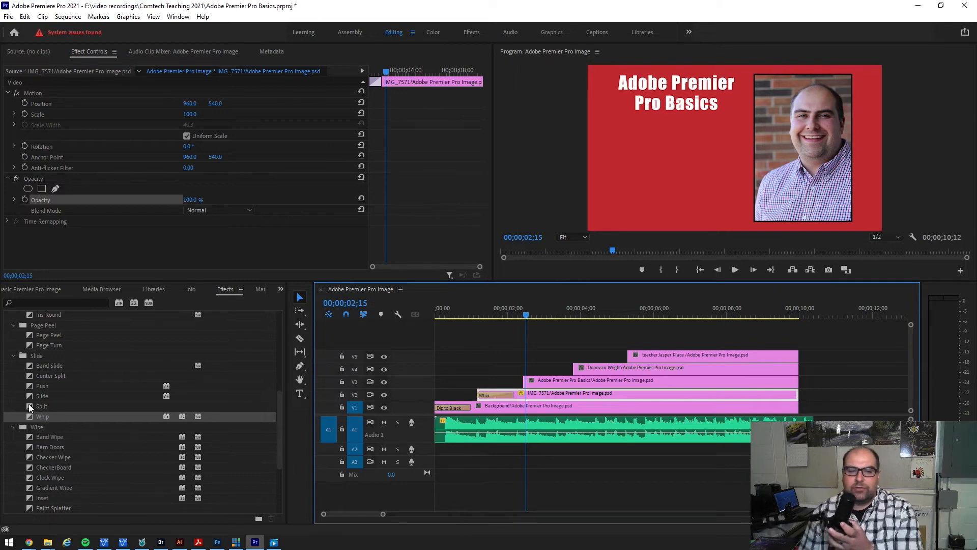
Step: Apply the Push transition to the start of the Adobe Premier Pro Basics title clip on V3 and preview it
{"action": "left_click_drag", "start_coordinate": [30, 386], "coordinate": [527, 381]}
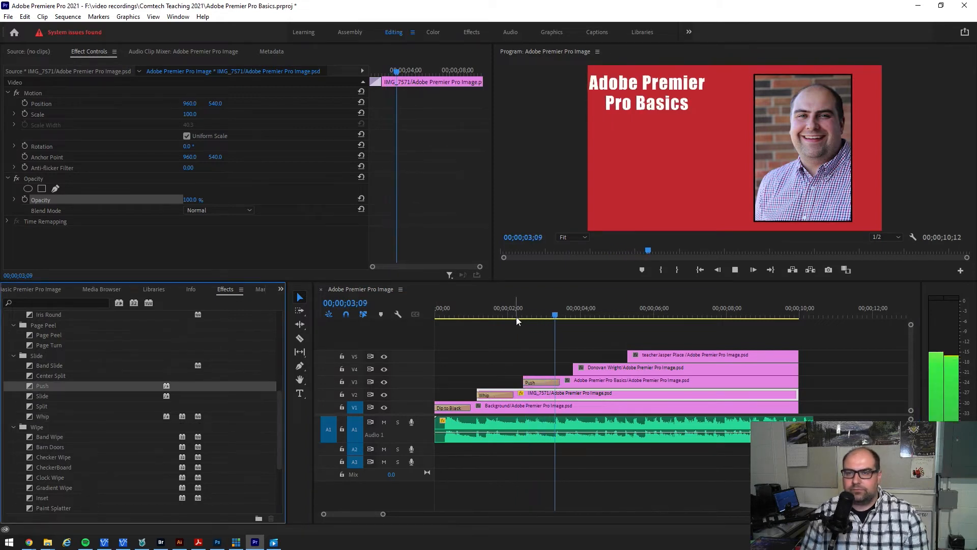
{"action": "key", "text": "space"}
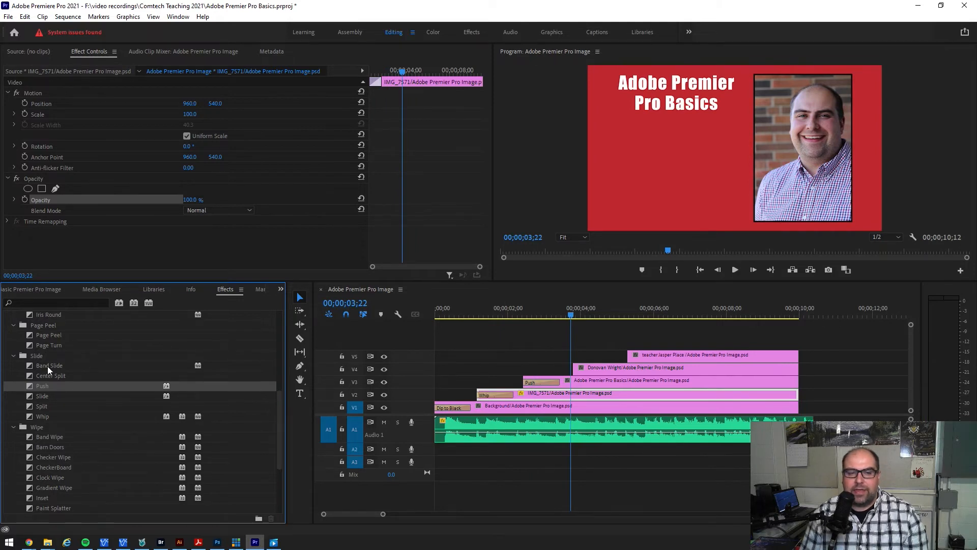
Step: Apply the Page Peel transition to the start of the name text clip on V4 and preview it
{"action": "left_click_drag", "start_coordinate": [33, 335], "coordinate": [573, 372]}
{"action": "key", "text": "space"}
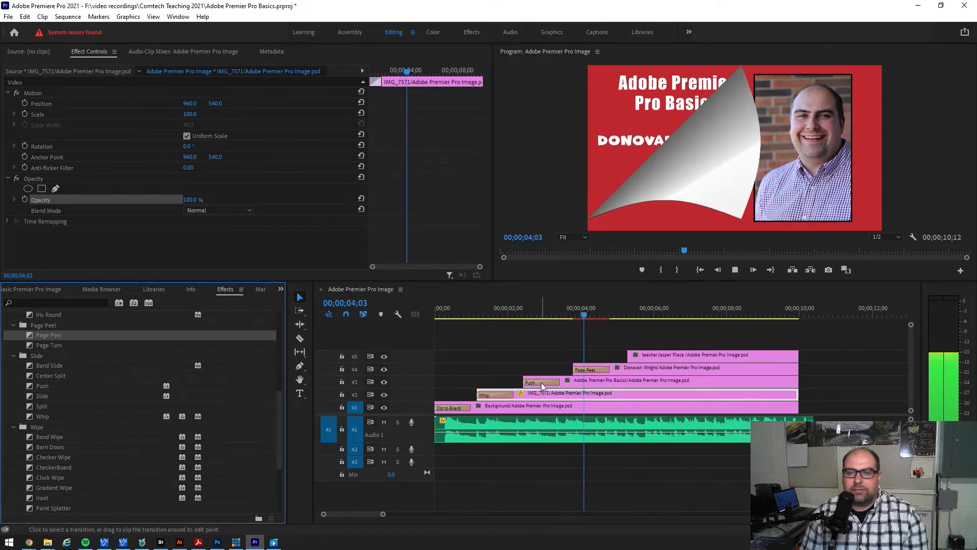
{"action": "key", "text": "space"}
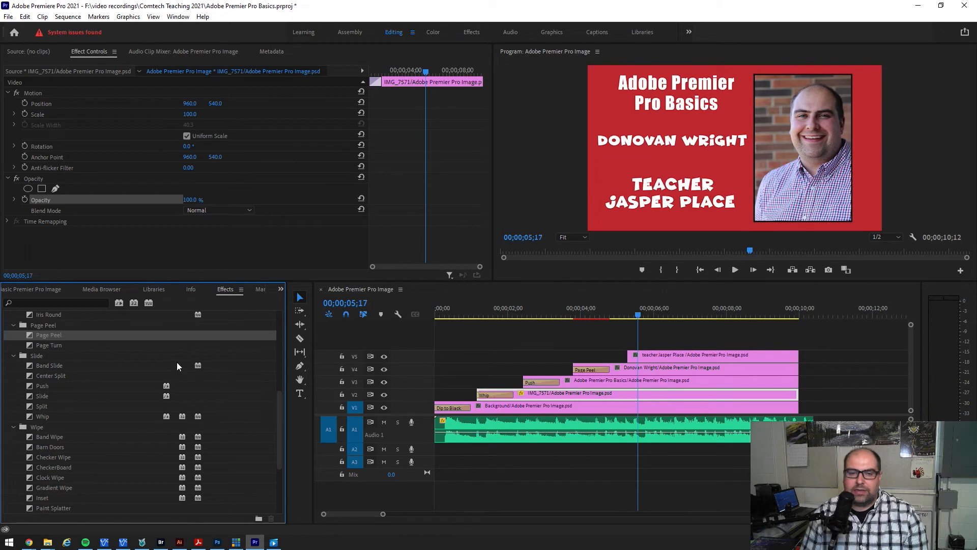
Step: Replace the transition at the start of the name text clip on V4 with Page Turn and preview it twice
{"action": "left_click_drag", "start_coordinate": [32, 344], "coordinate": [602, 368]}
{"action": "left_click", "coordinate": [572, 308]}
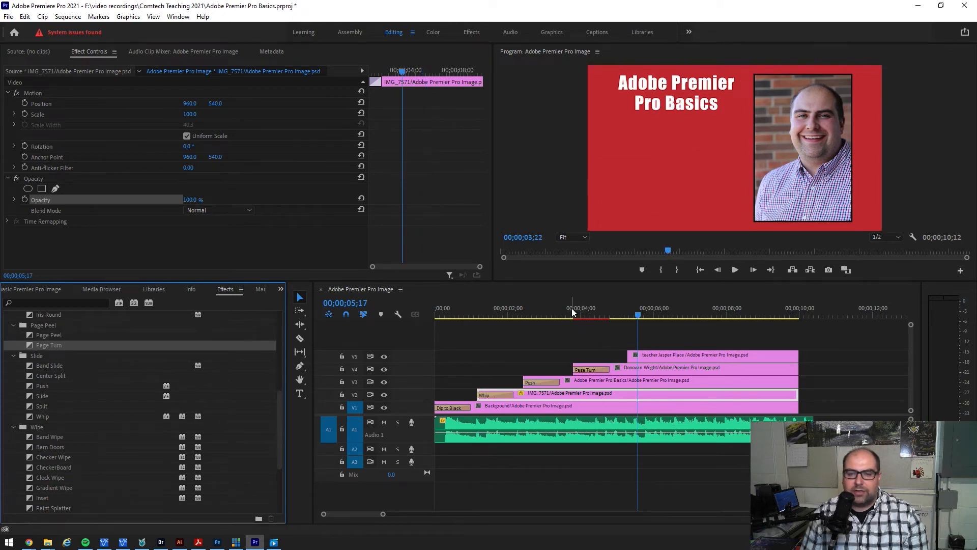
{"action": "key", "text": "space"}
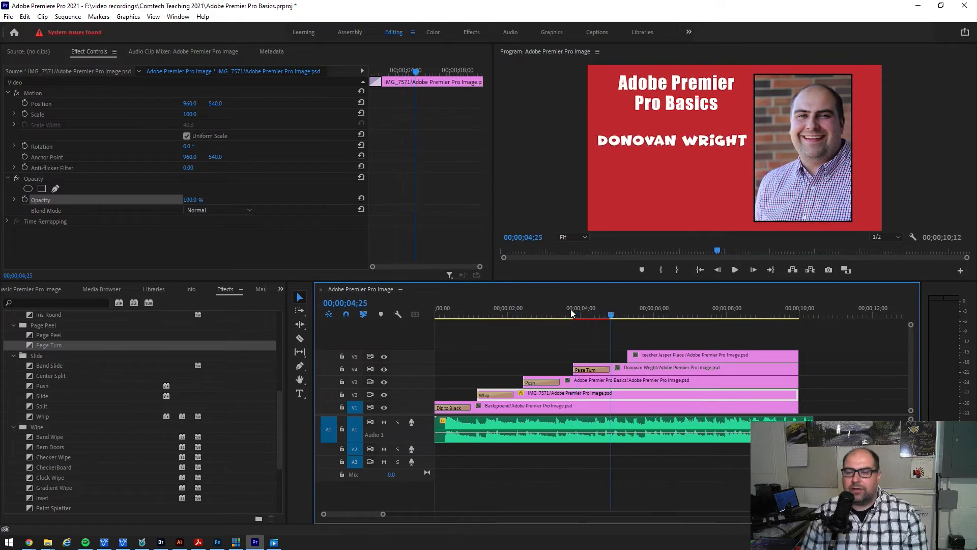
{"action": "left_click", "coordinate": [571, 309]}
{"action": "key", "text": "space"}
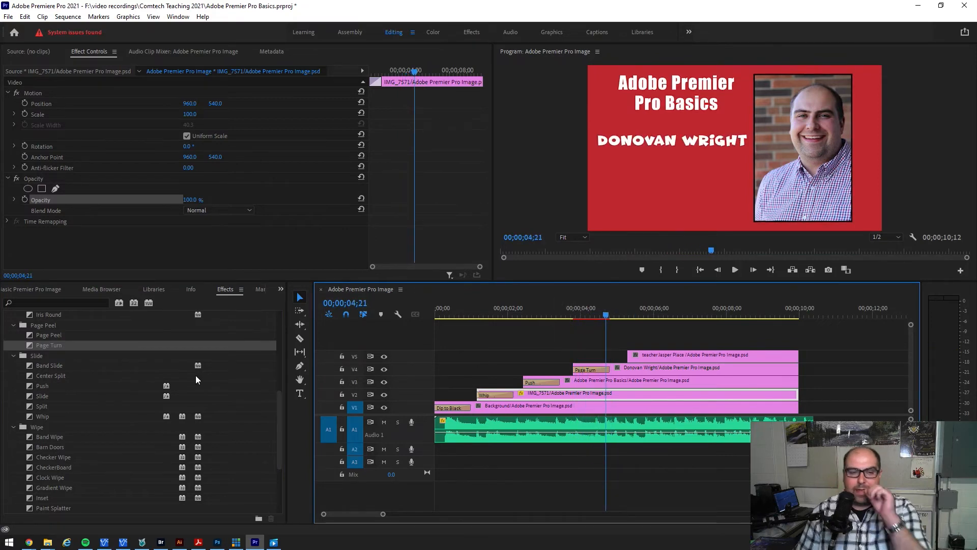
Step: Apply the Iris Diamond transition to the start of the teacher text clip on V5, and play the whole sequence from the beginning
{"action": "scroll", "coordinate": [163, 400], "scroll_direction": "up", "scroll_amount": 1}
{"action": "scroll", "coordinate": [153, 403], "scroll_direction": "up", "scroll_amount": 3}
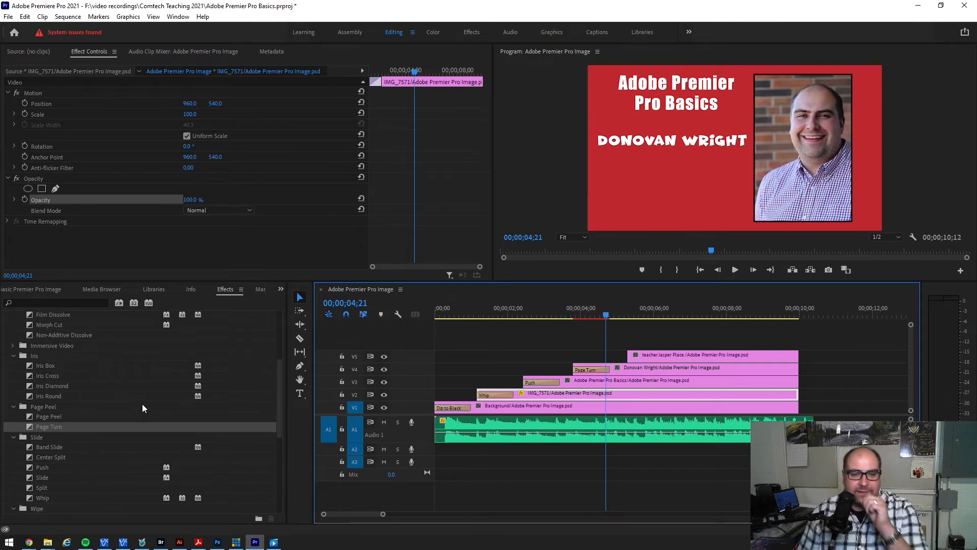
{"action": "left_click_drag", "start_coordinate": [30, 385], "coordinate": [640, 361]}
{"action": "left_click", "coordinate": [619, 315]}
{"action": "key", "text": "space"}
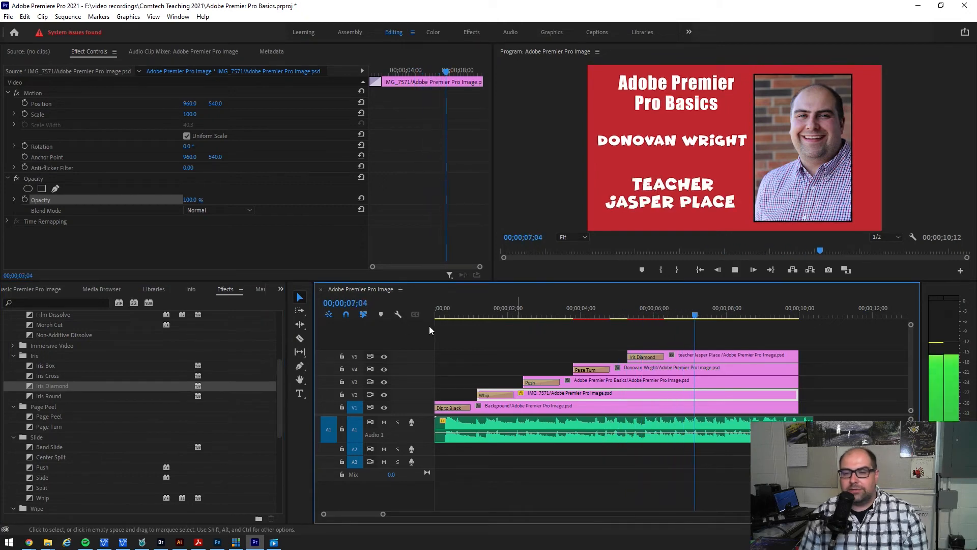
{"action": "left_click_drag", "start_coordinate": [440, 309], "coordinate": [423, 314]}
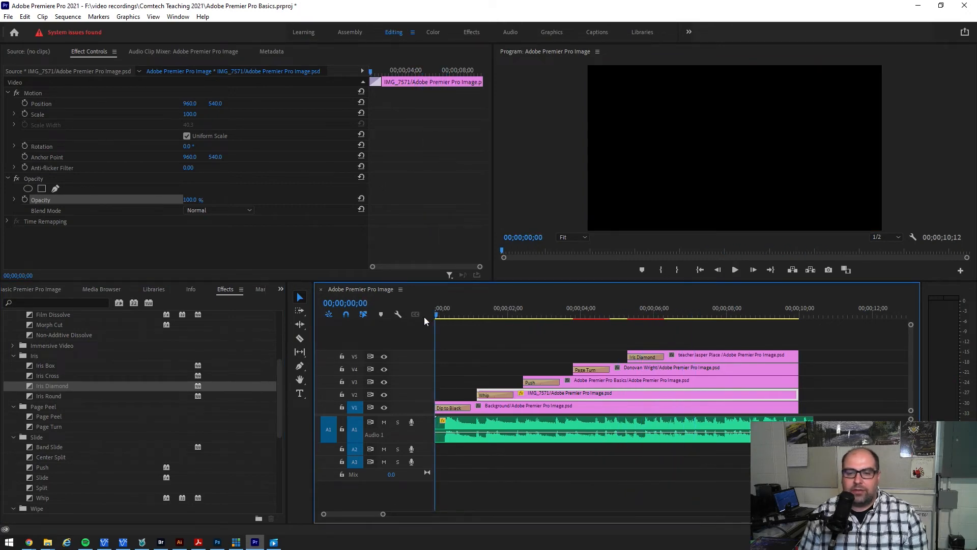
{"action": "key", "text": "space"}
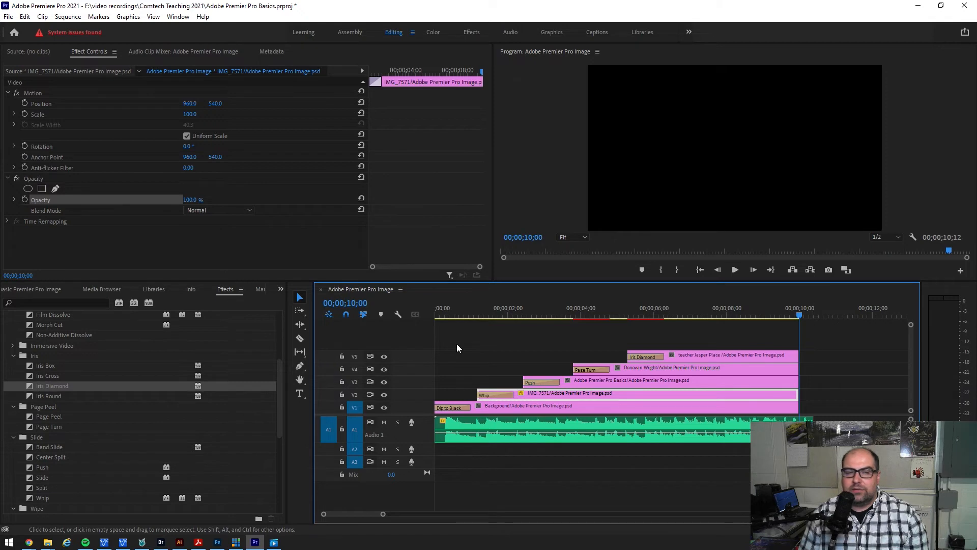
Step: Apply the Cross Dissolve transition to the ends of all five video clips on V1 through V5
{"action": "scroll", "coordinate": [57, 377], "scroll_direction": "up", "scroll_amount": 3}
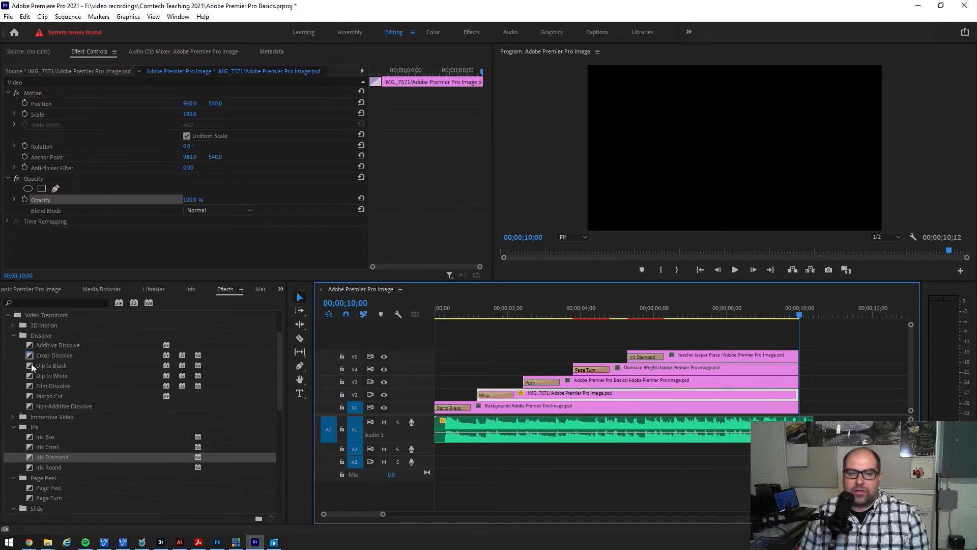
{"action": "left_click_drag", "start_coordinate": [30, 357], "coordinate": [792, 355]}
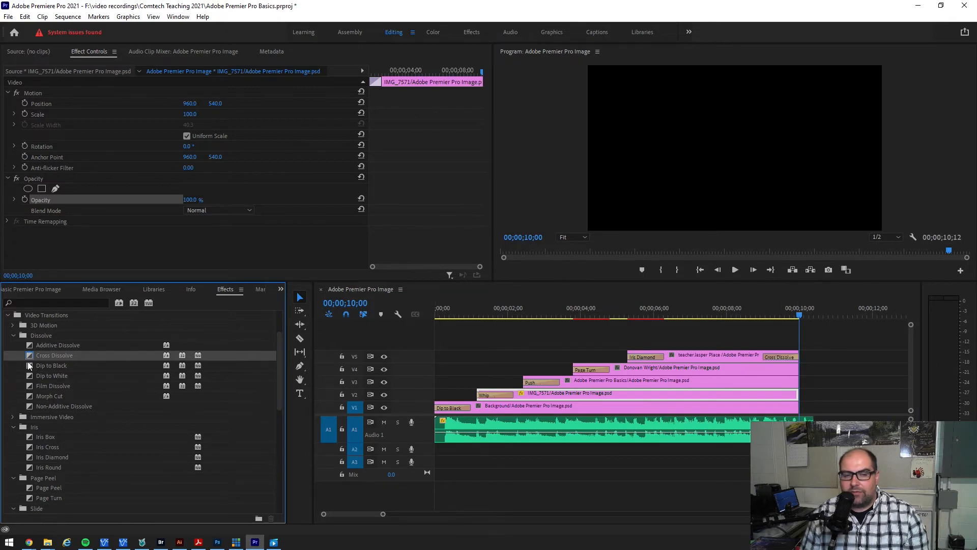
{"action": "left_click_drag", "start_coordinate": [172, 361], "coordinate": [792, 367]}
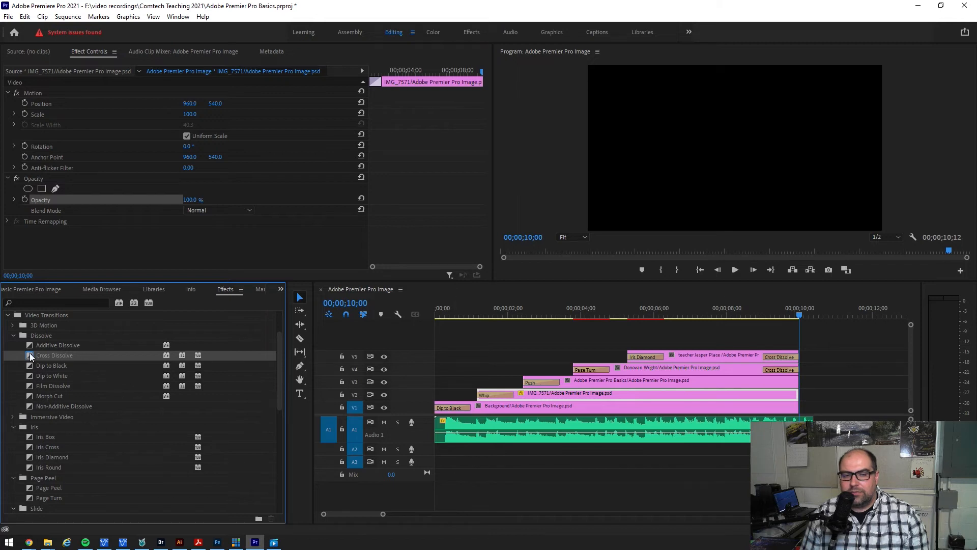
{"action": "left_click_drag", "start_coordinate": [30, 355], "coordinate": [797, 383]}
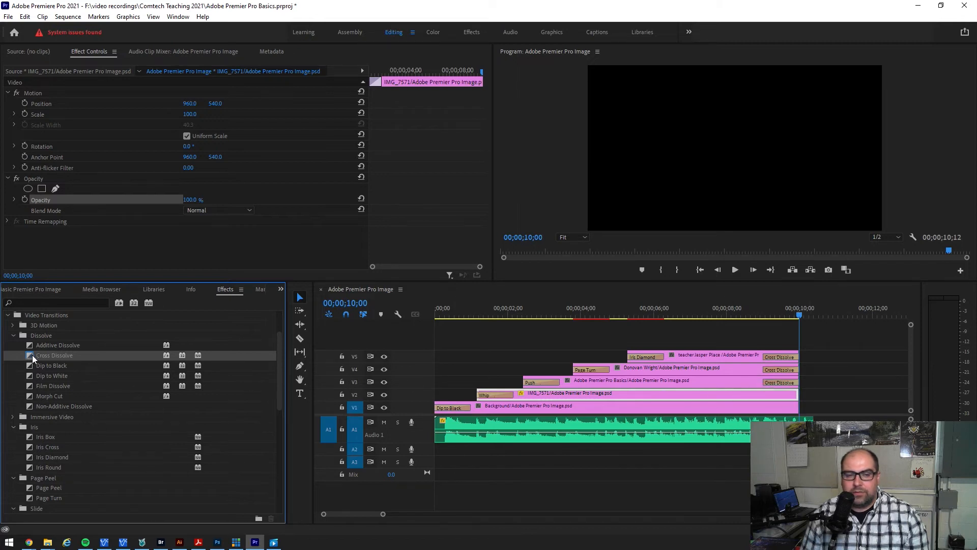
{"action": "left_click_drag", "start_coordinate": [32, 355], "coordinate": [794, 396]}
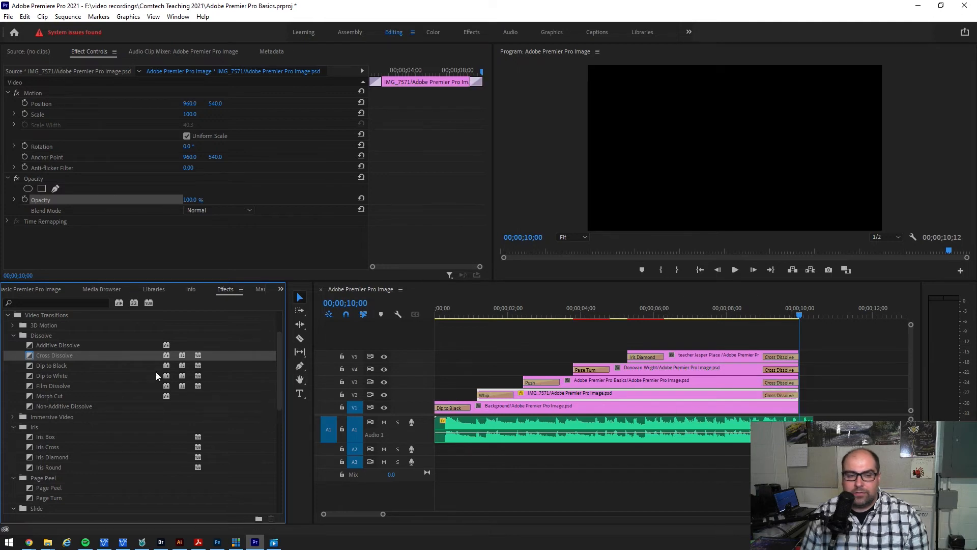
{"action": "left_click_drag", "start_coordinate": [29, 357], "coordinate": [798, 406]}
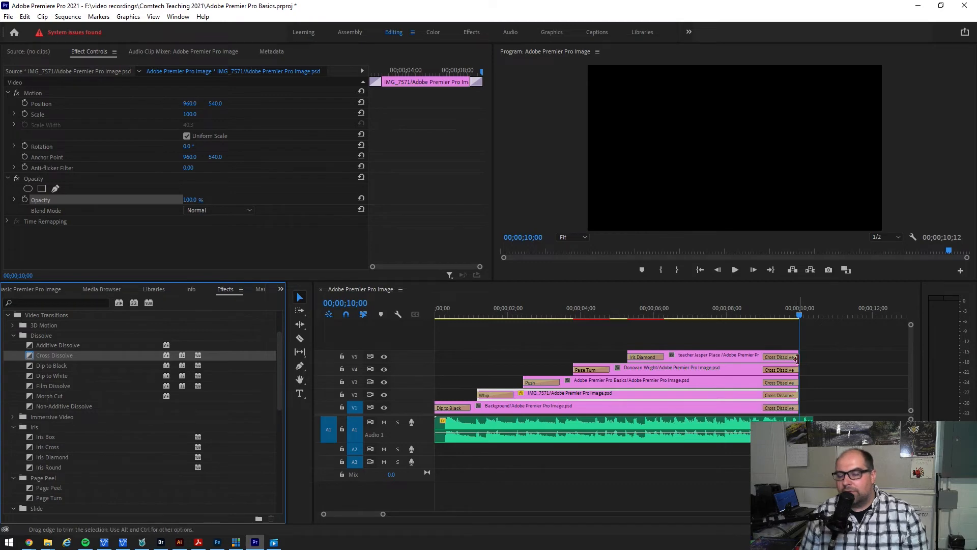
Step: Play the closing dissolves from about 9 seconds, and replay the whole sequence from the beginning
{"action": "left_click", "coordinate": [766, 308]}
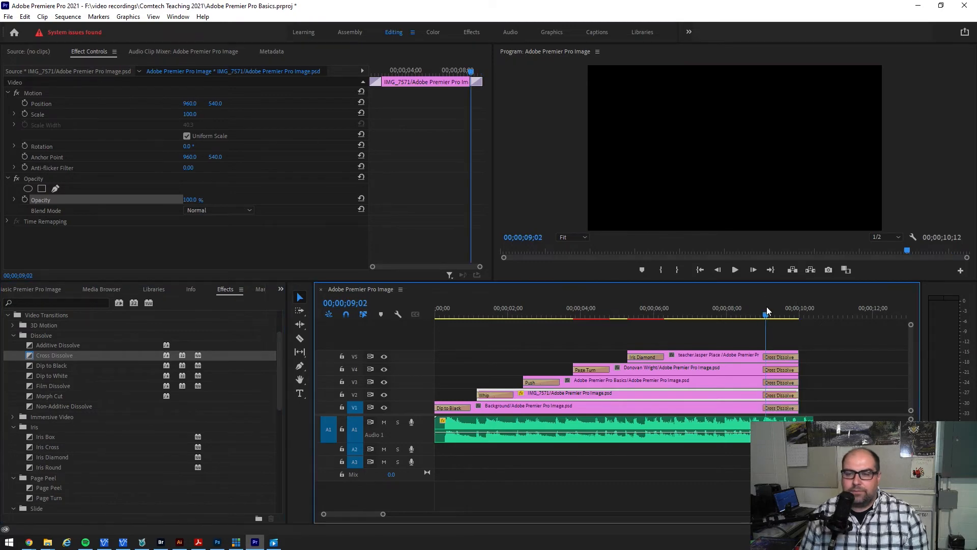
{"action": "key", "text": "space"}
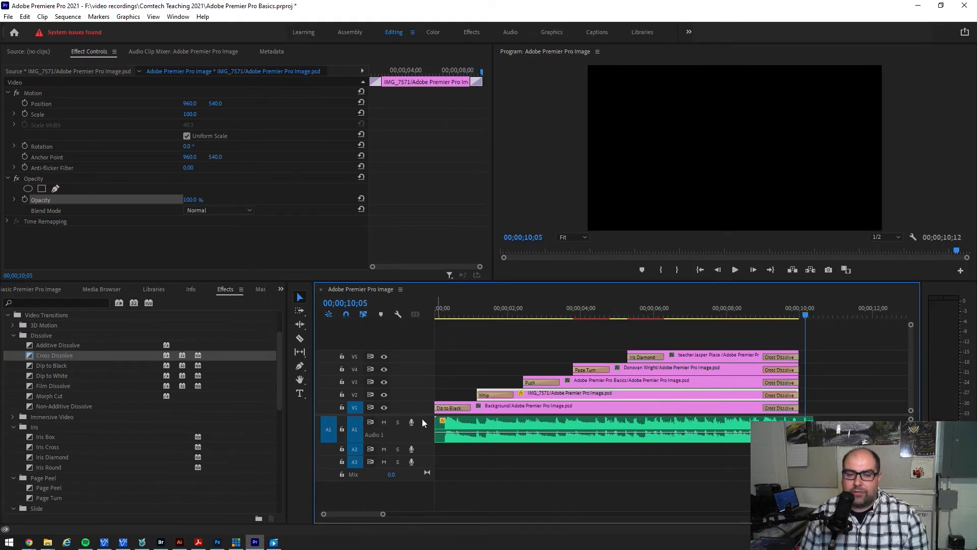
{"action": "left_click", "coordinate": [439, 316]}
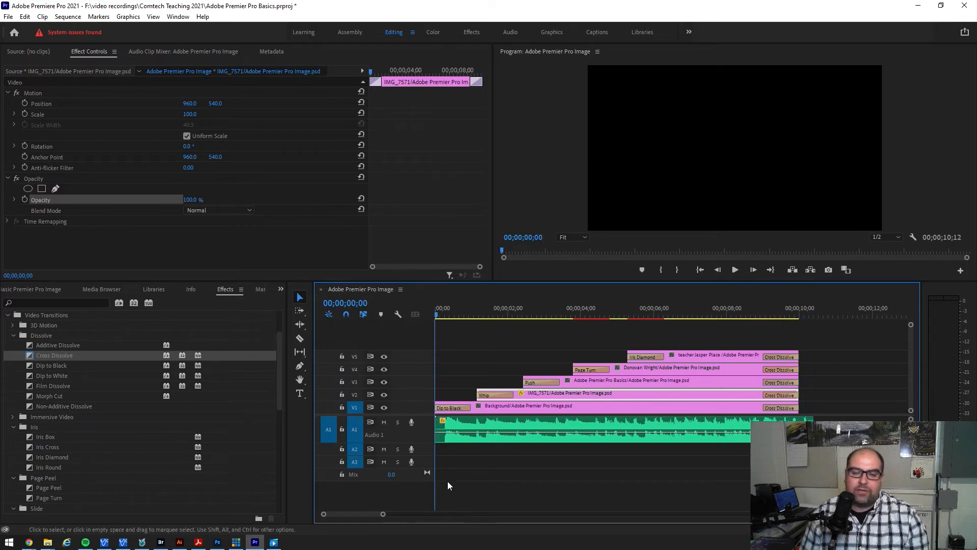
{"action": "key", "text": "space"}
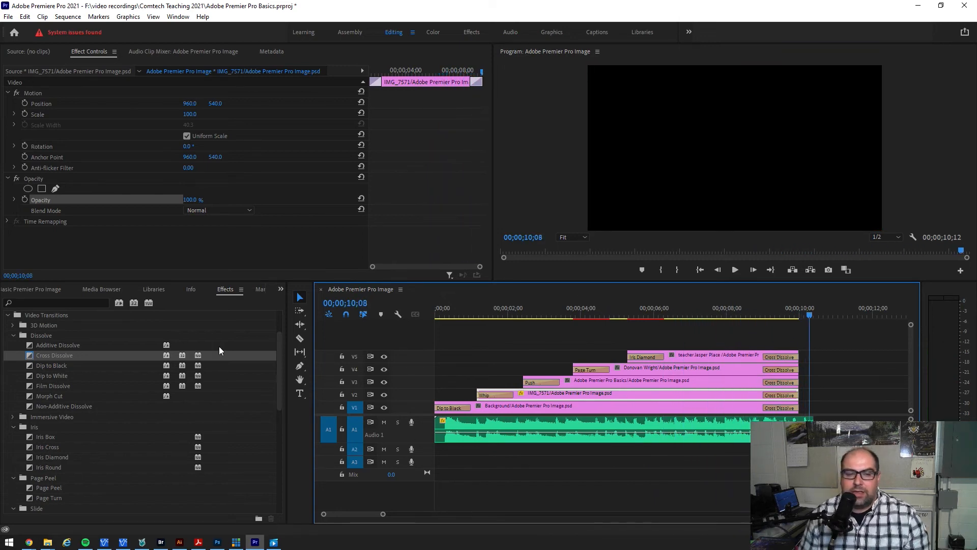
Step: Apply the Exponential Fade audio crossfade to the end of the music clip on A1 and play the ending to check it
{"action": "left_click", "coordinate": [8, 316]}
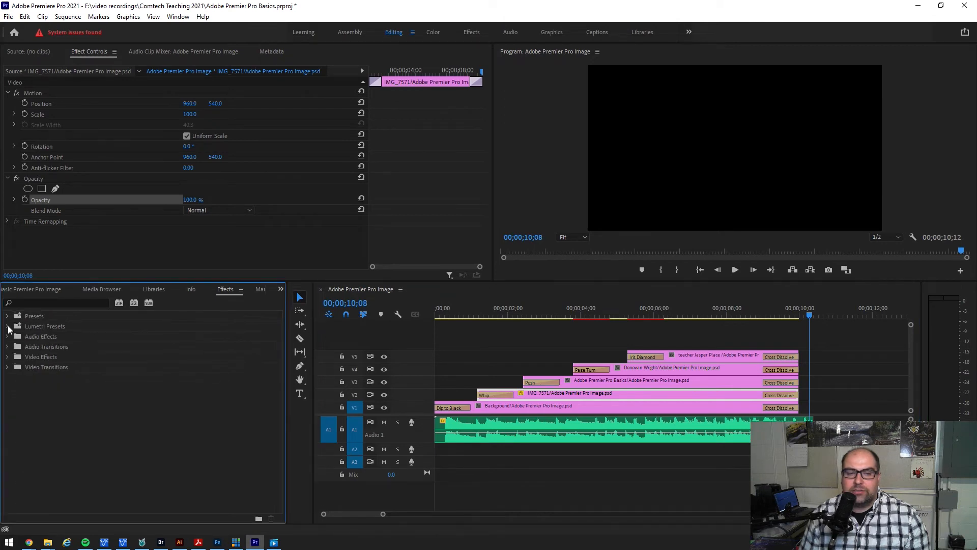
{"action": "left_click", "coordinate": [7, 346]}
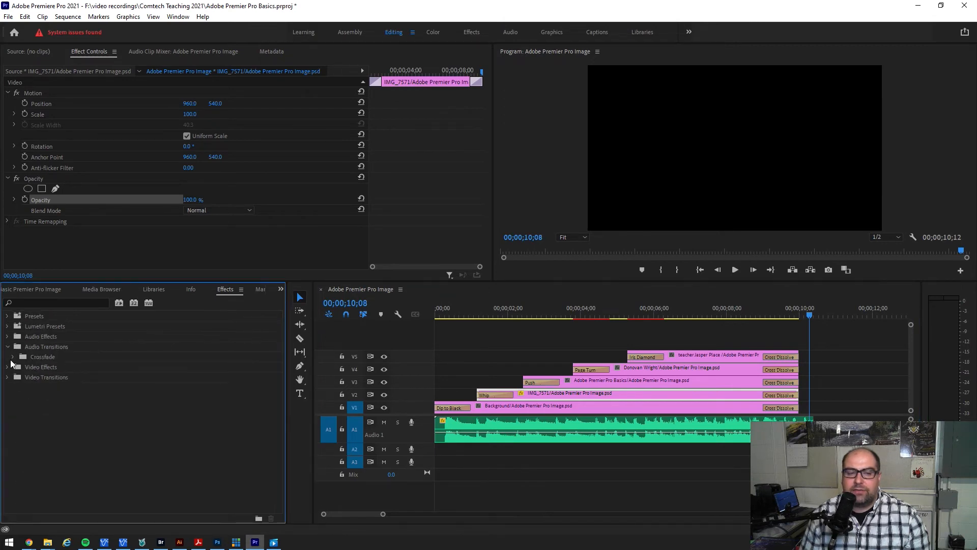
{"action": "left_click", "coordinate": [13, 358]}
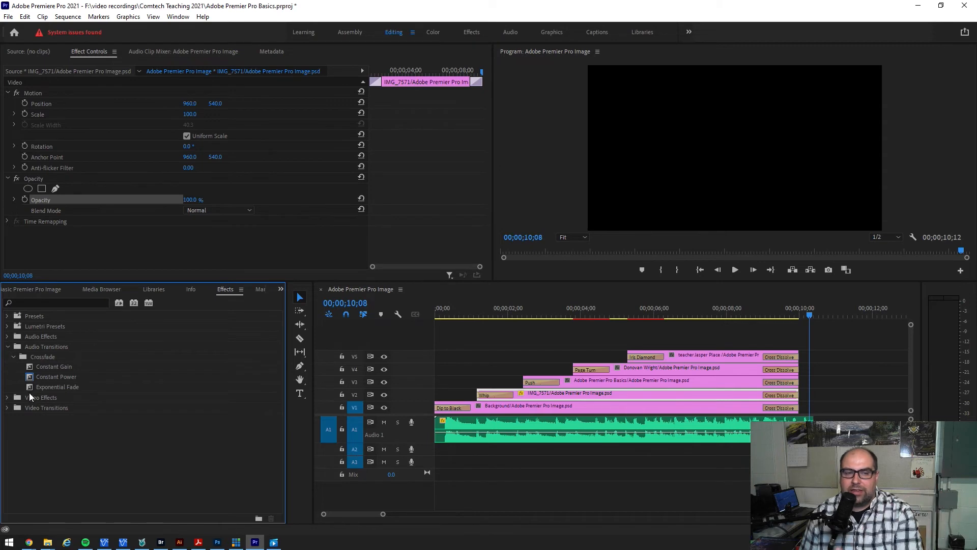
{"action": "left_click_drag", "start_coordinate": [29, 387], "coordinate": [803, 418]}
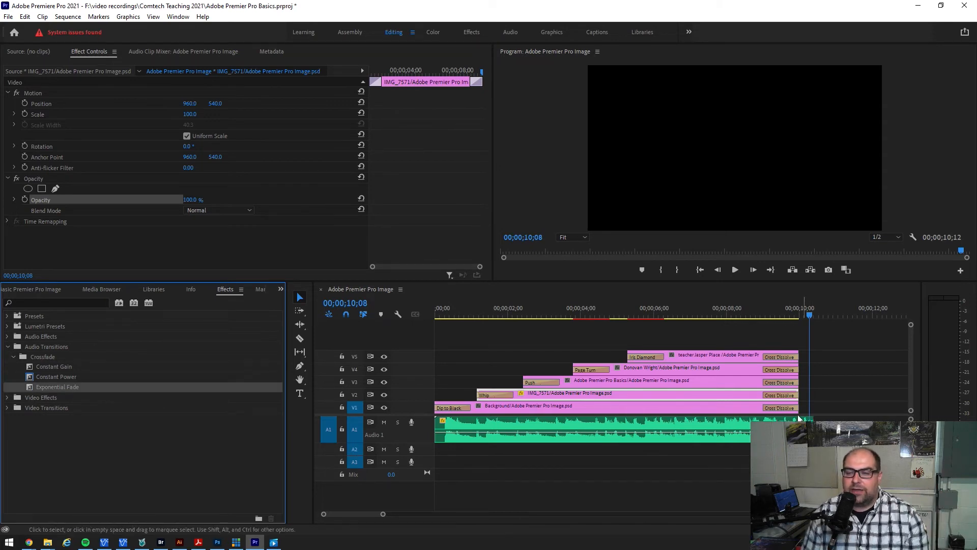
{"action": "left_click", "coordinate": [766, 306]}
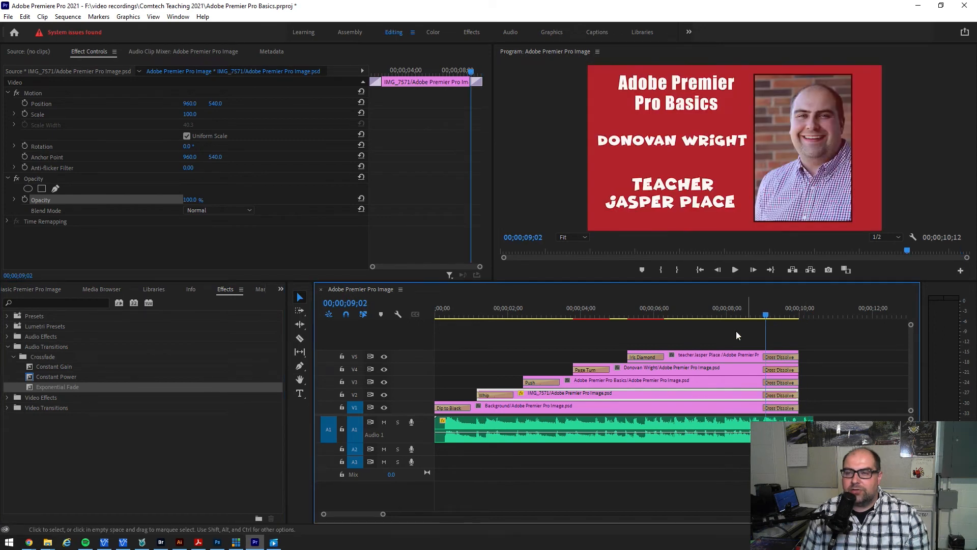
{"action": "key", "text": "space"}
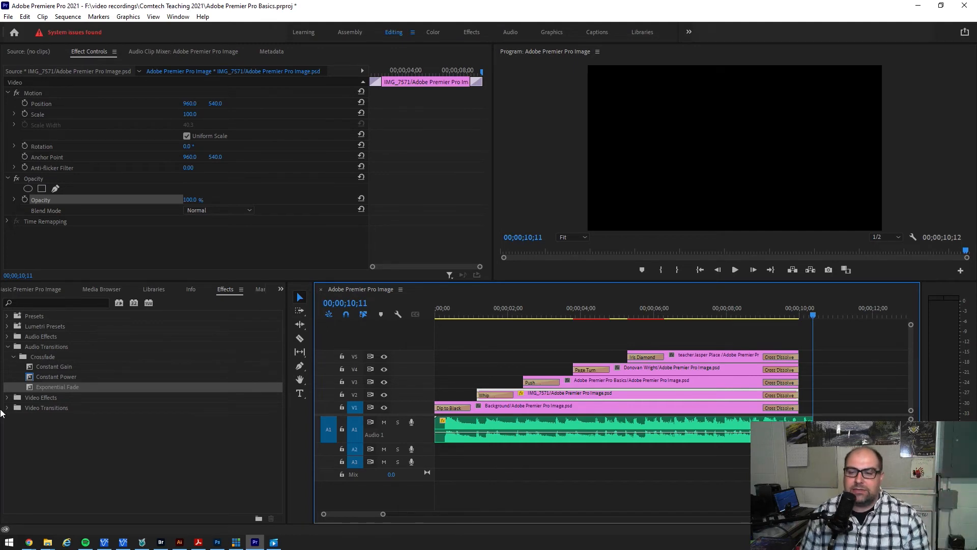
Step: Play the whole sequence from the beginning through to the end to review the transitions and the music fade
{"action": "left_click", "coordinate": [458, 315]}
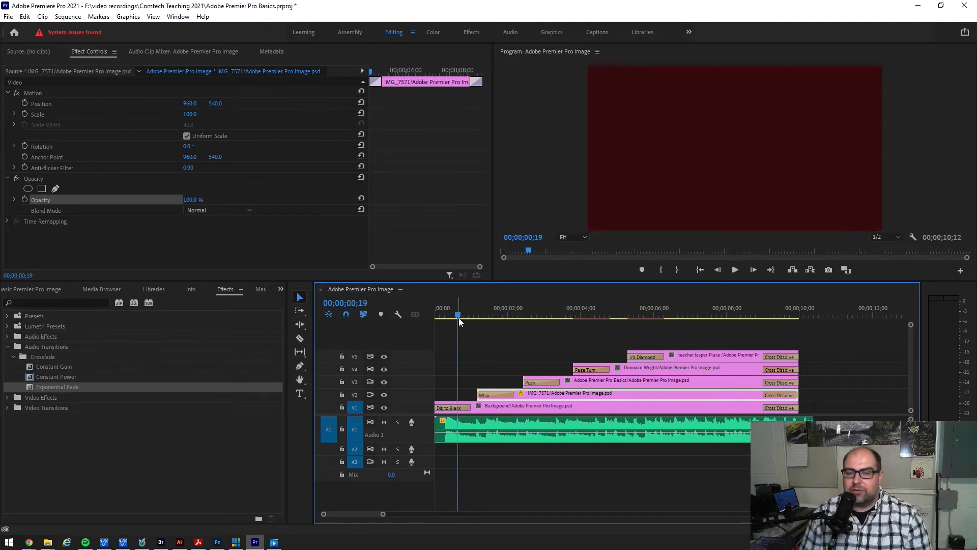
{"action": "left_click_drag", "start_coordinate": [458, 316], "coordinate": [412, 321]}
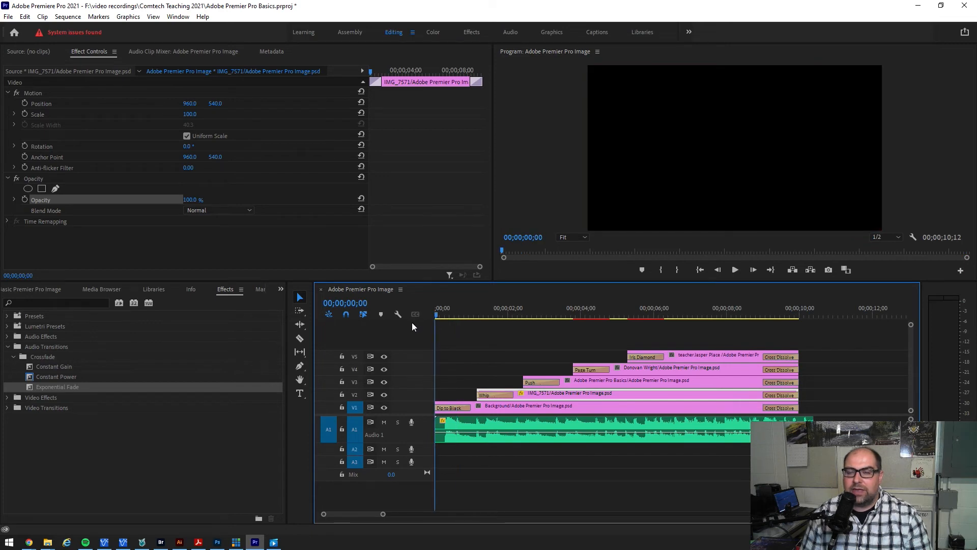
{"action": "key", "text": "space"}
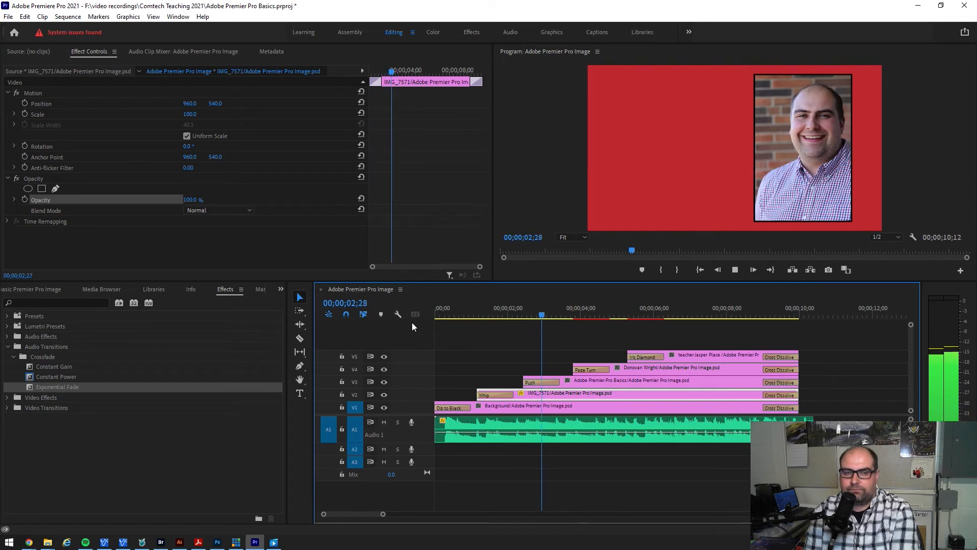
{"action": "key", "text": "space"}
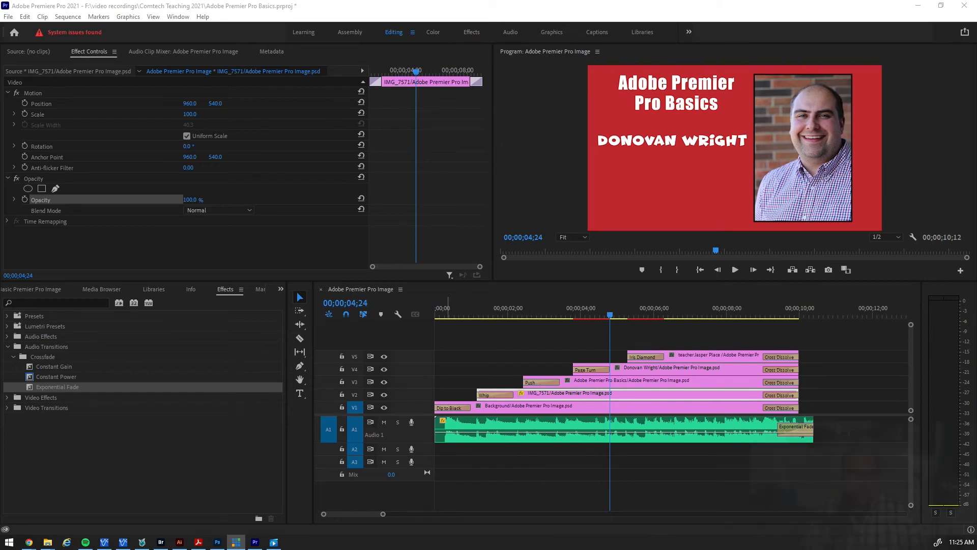
{"action": "left_click_drag", "start_coordinate": [382, 515], "coordinate": [393, 514]}
{"action": "key", "text": "space"}
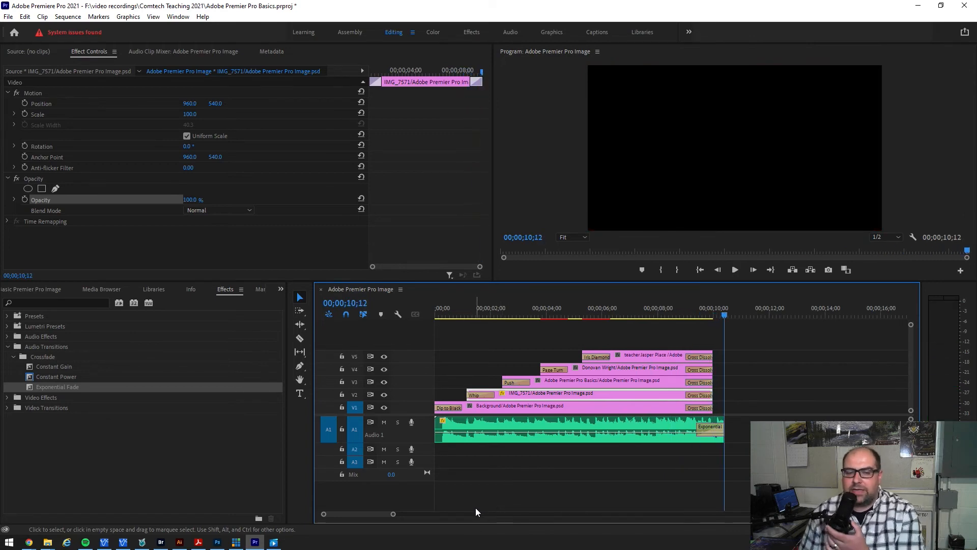
Step: Switch to Photoshop to look at the layered title image, and return to Premiere Pro
{"action": "mouse_move", "coordinate": [213, 543]}
{"action": "left_click", "coordinate": [217, 542]}
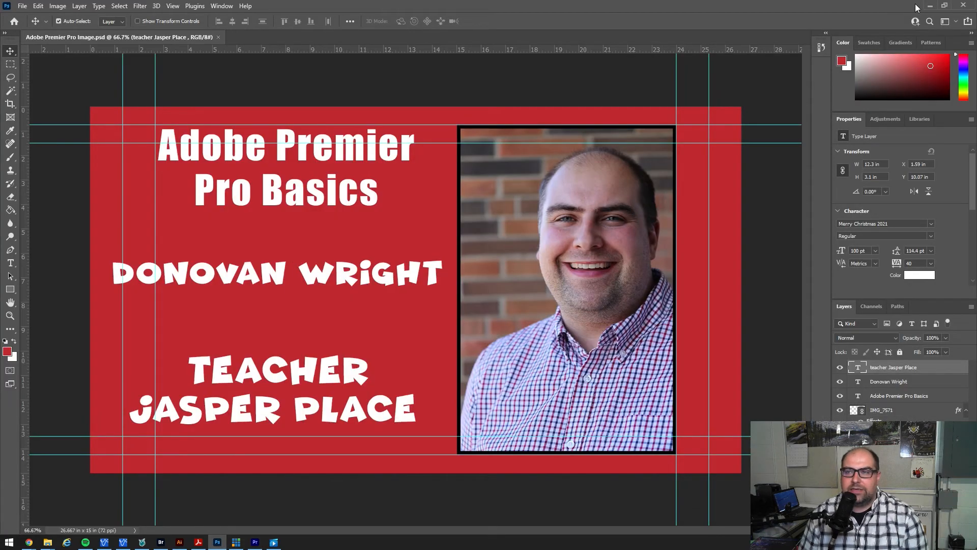
{"action": "left_click", "coordinate": [932, 6]}
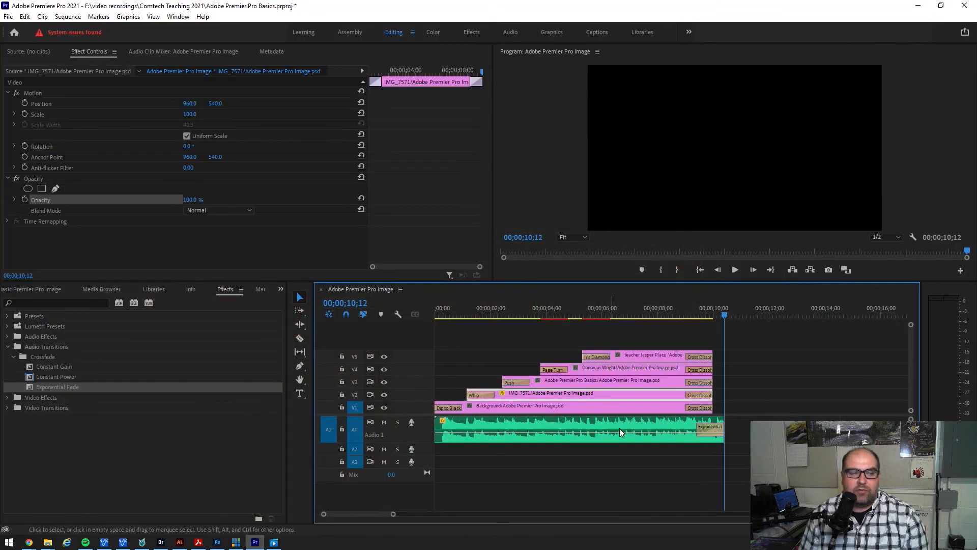
Step: Move the playhead to about 5 seconds, open the media export settings for the sequence and choose H.264 as the format
{"action": "left_click", "coordinate": [575, 311]}
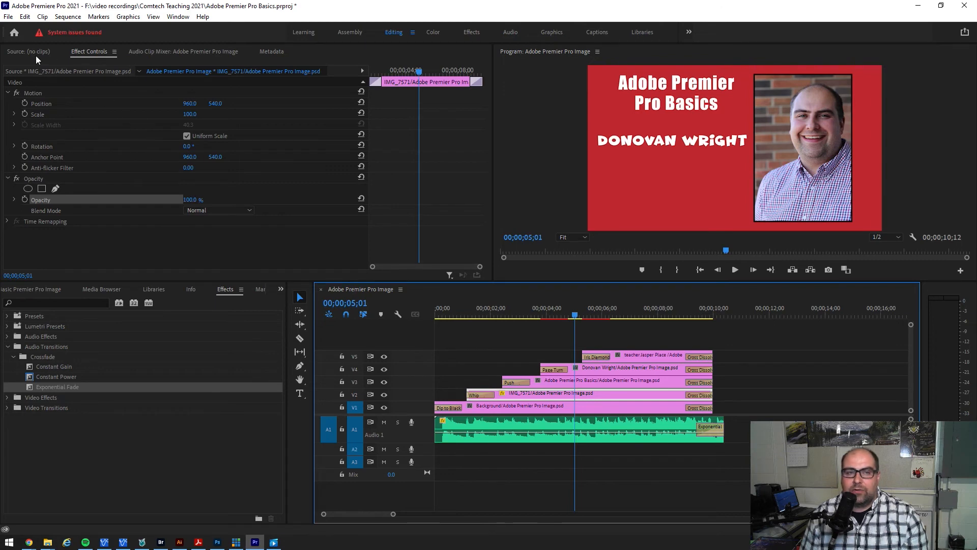
{"action": "left_click", "coordinate": [9, 17]}
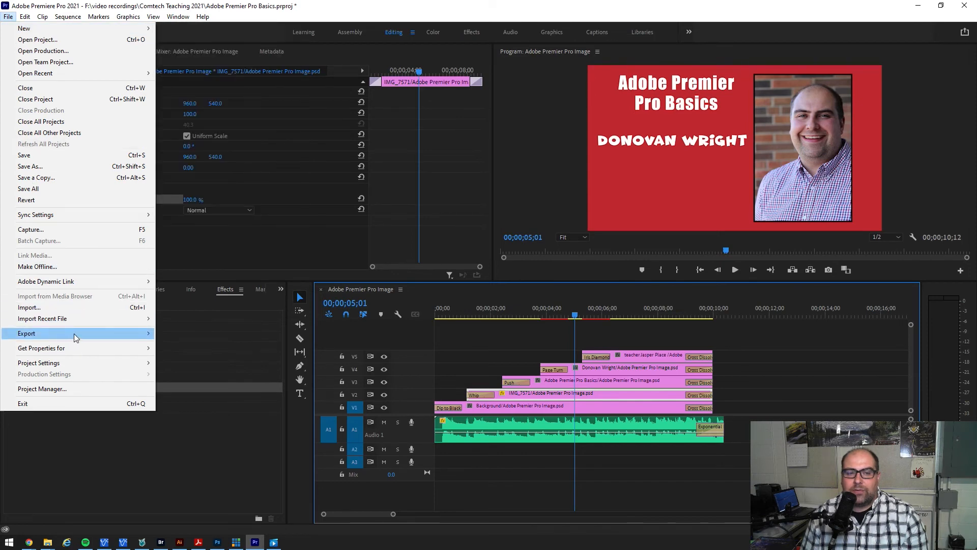
{"action": "mouse_move", "coordinate": [76, 334]}
{"action": "left_click", "coordinate": [173, 334]}
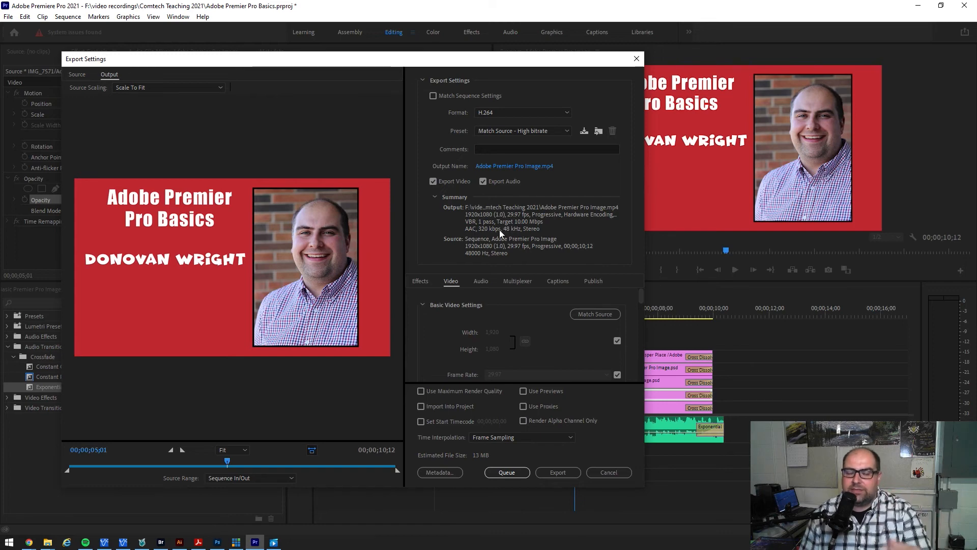
{"action": "left_click", "coordinate": [534, 112]}
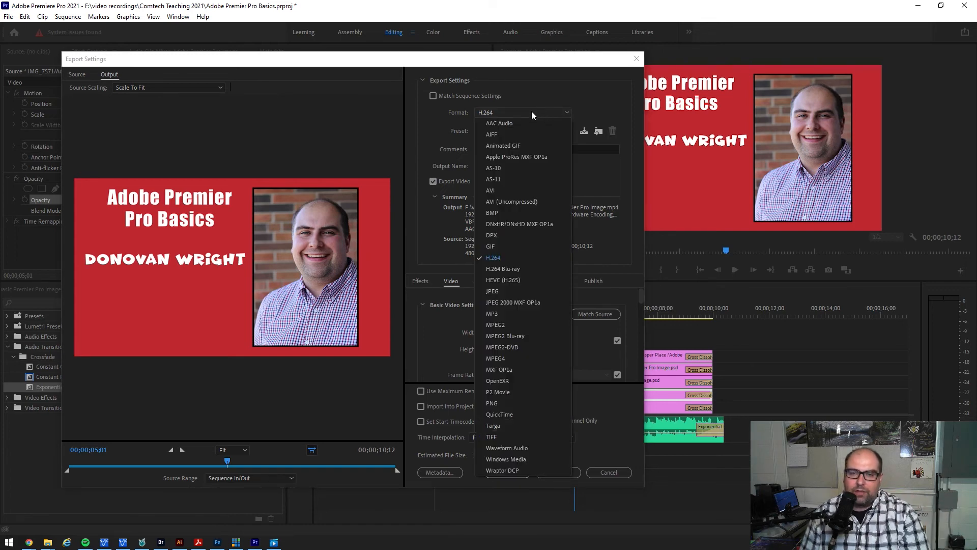
{"action": "left_click", "coordinate": [494, 257]}
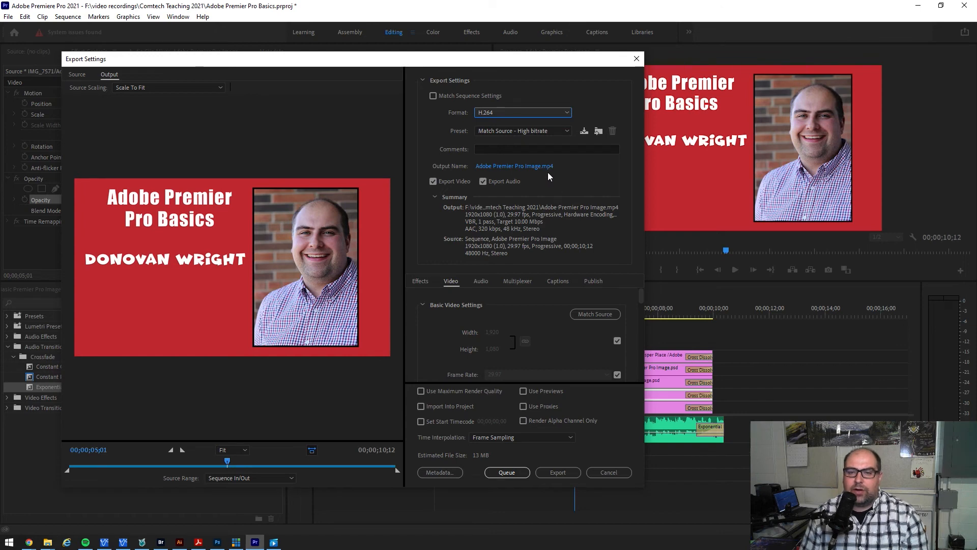
Step: Look through the available export presets and choose Match Source - High bitrate
{"action": "left_click", "coordinate": [530, 128]}
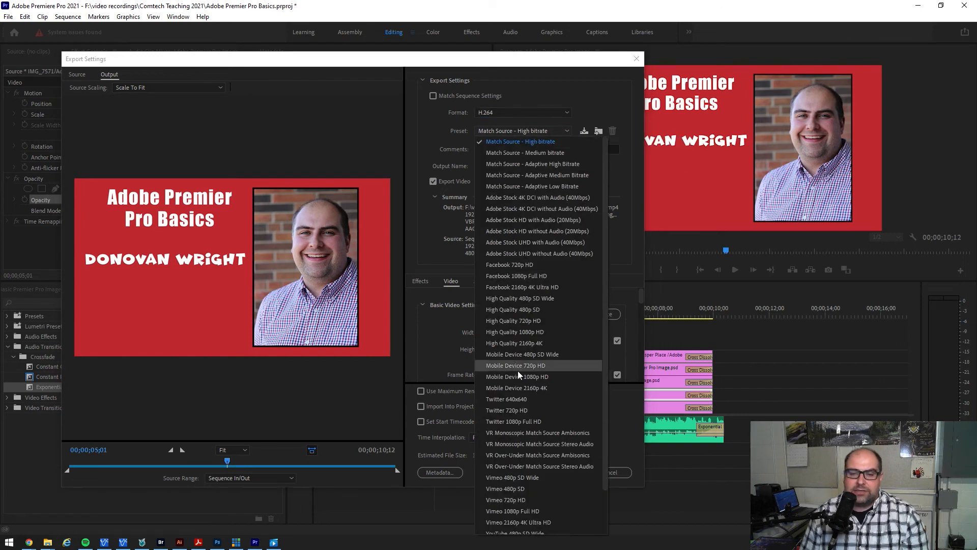
{"action": "scroll", "coordinate": [515, 397], "scroll_direction": "down", "scroll_amount": 2}
{"action": "scroll", "coordinate": [513, 406], "scroll_direction": "up", "scroll_amount": 2}
{"action": "scroll", "coordinate": [512, 410], "scroll_direction": "down", "scroll_amount": 2}
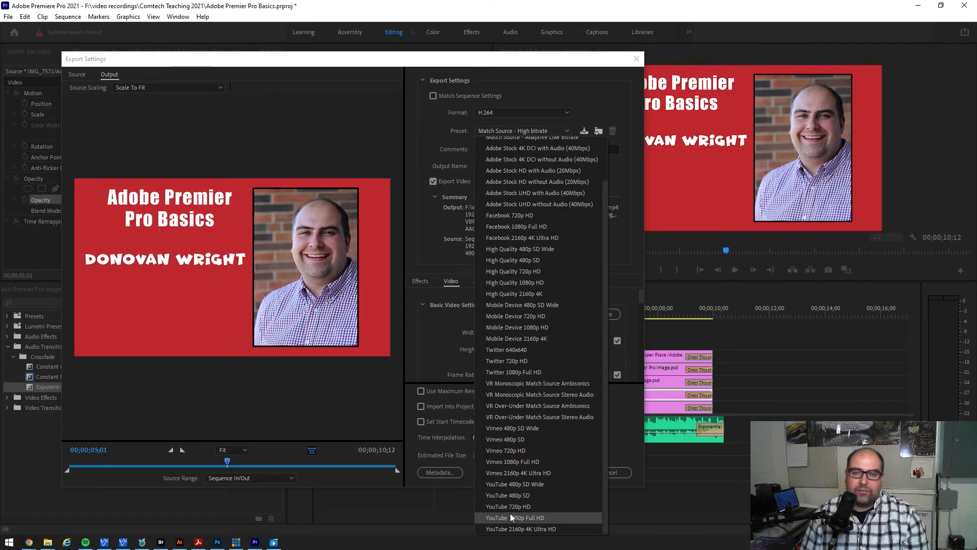
{"action": "scroll", "coordinate": [510, 513], "scroll_direction": "up", "scroll_amount": 2}
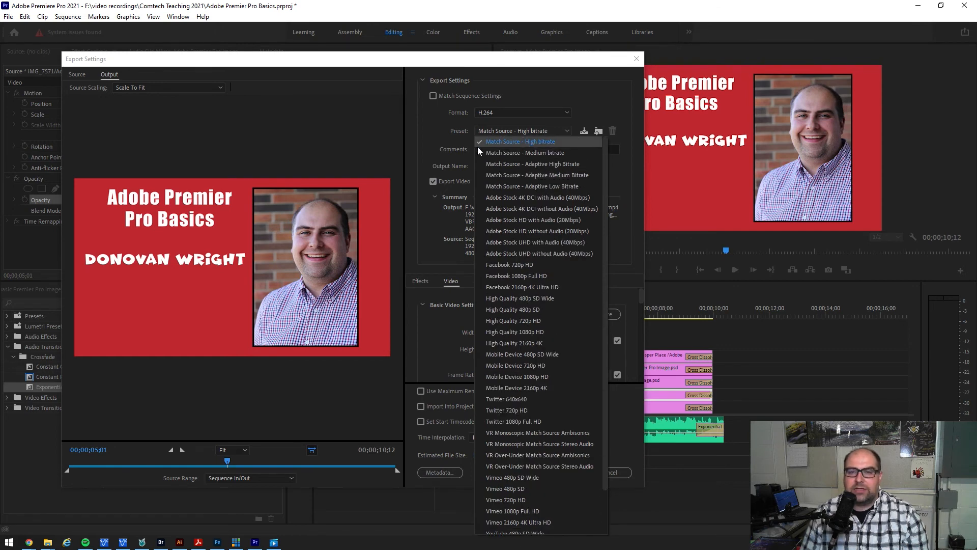
{"action": "left_click", "coordinate": [515, 142]}
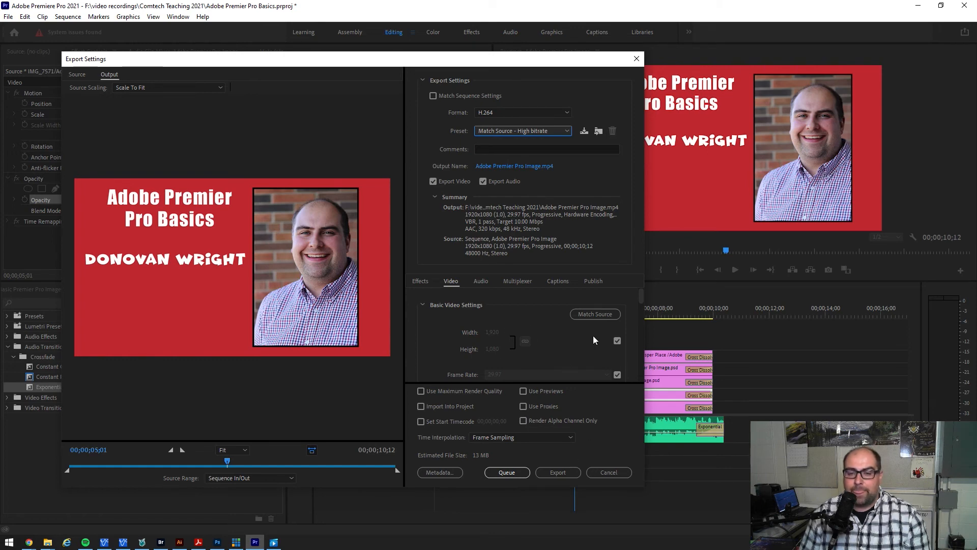
Step: Review the video, audio, multiplexer and captions settings of the export
{"action": "scroll", "coordinate": [526, 338], "scroll_direction": "down", "scroll_amount": 4}
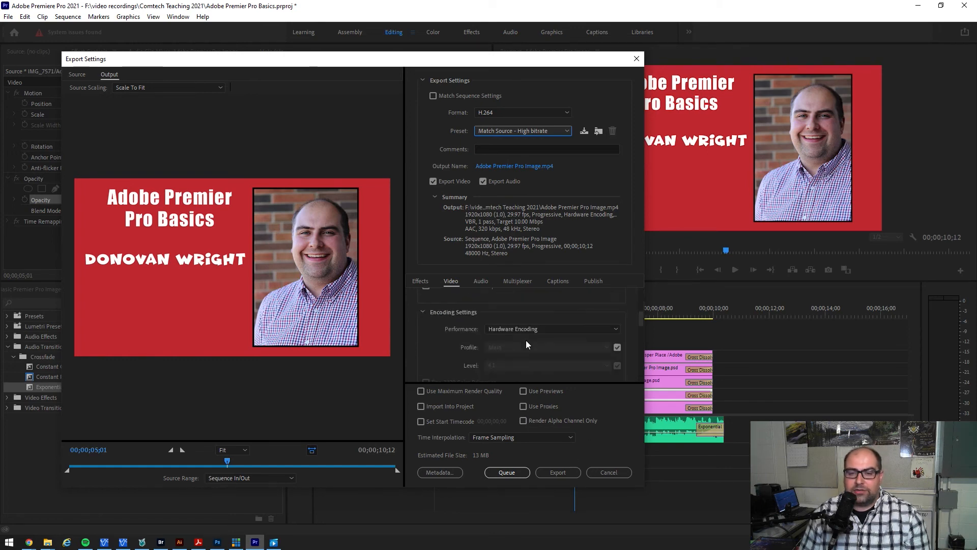
{"action": "scroll", "coordinate": [560, 369], "scroll_direction": "up", "scroll_amount": 4}
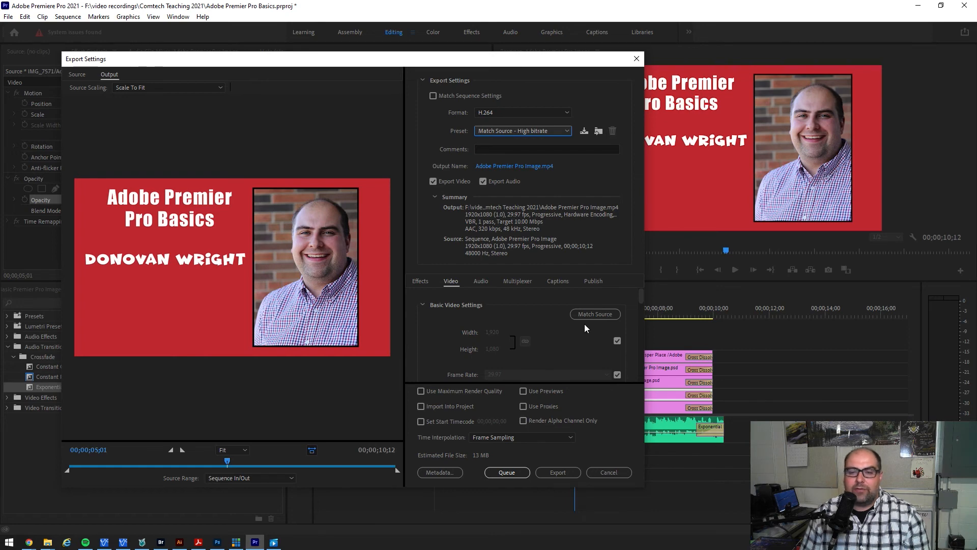
{"action": "left_click", "coordinate": [480, 282]}
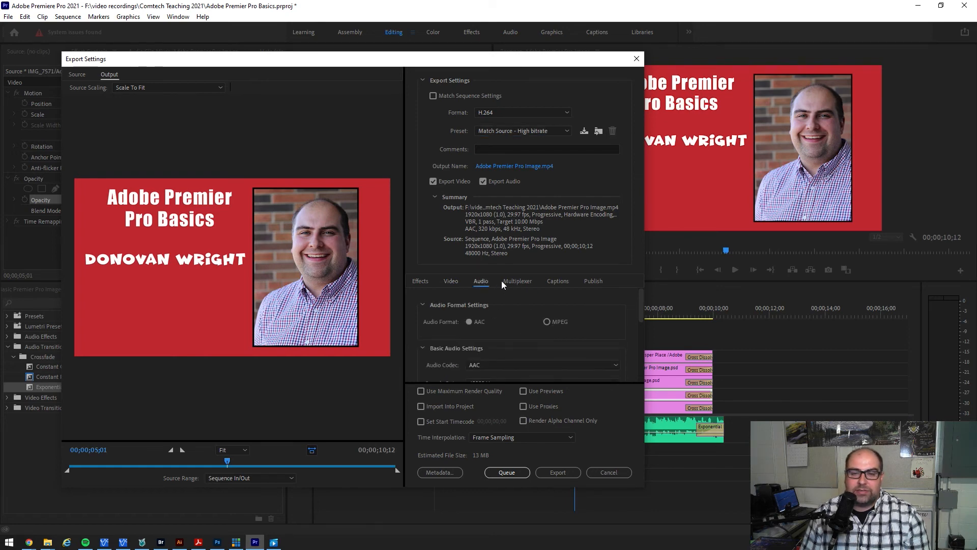
{"action": "left_click", "coordinate": [520, 282]}
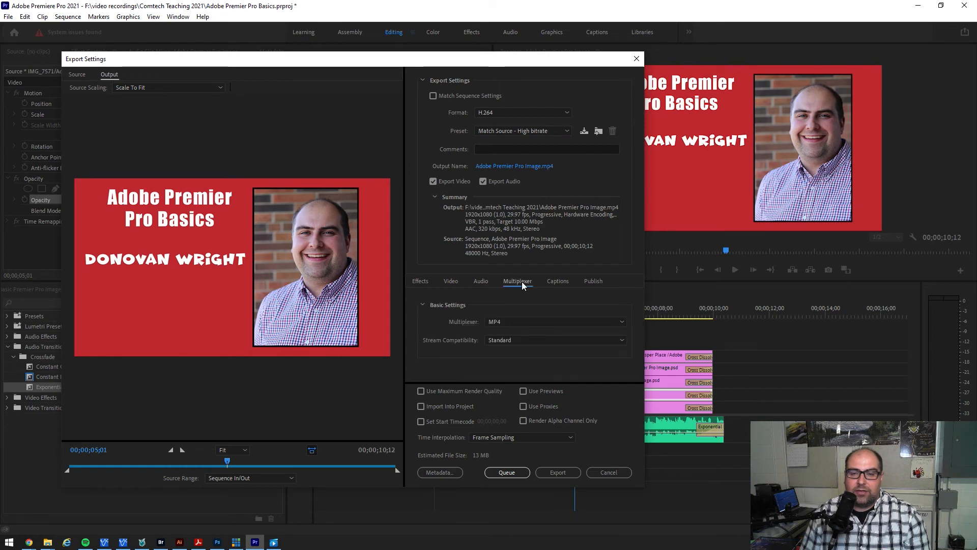
{"action": "left_click", "coordinate": [559, 282]}
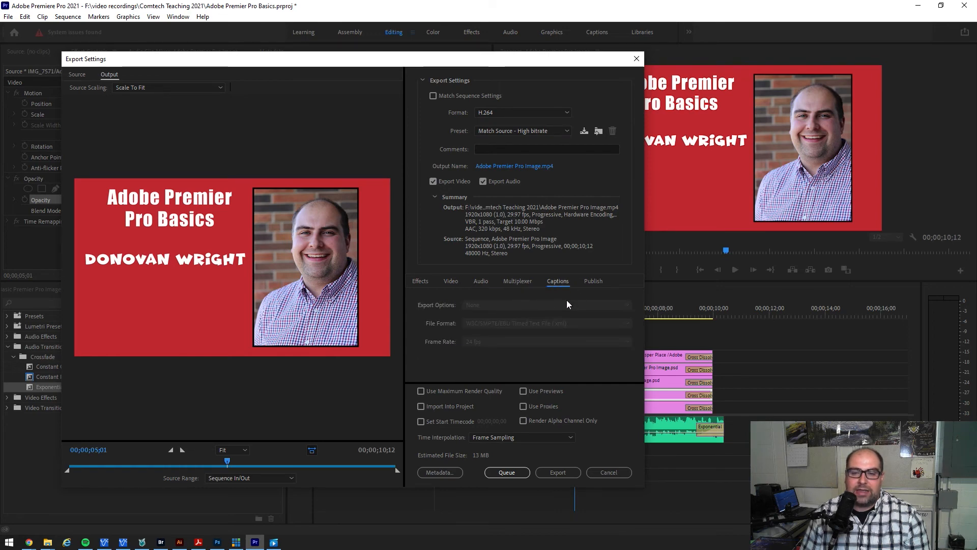
{"action": "left_click", "coordinate": [451, 282]}
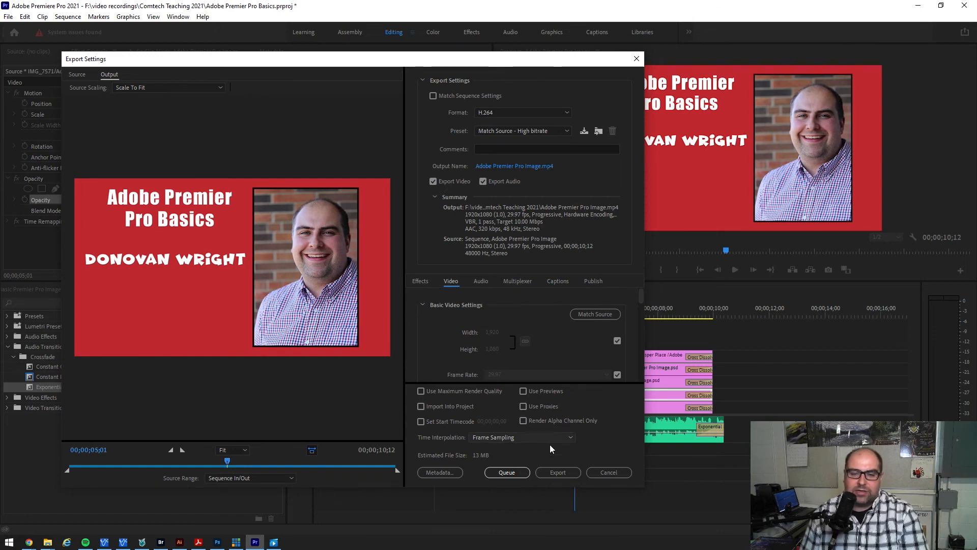
Step: Export the sequence as Adobe Premier Pro Image.mp4, and save the project
{"action": "left_click", "coordinate": [557, 473]}
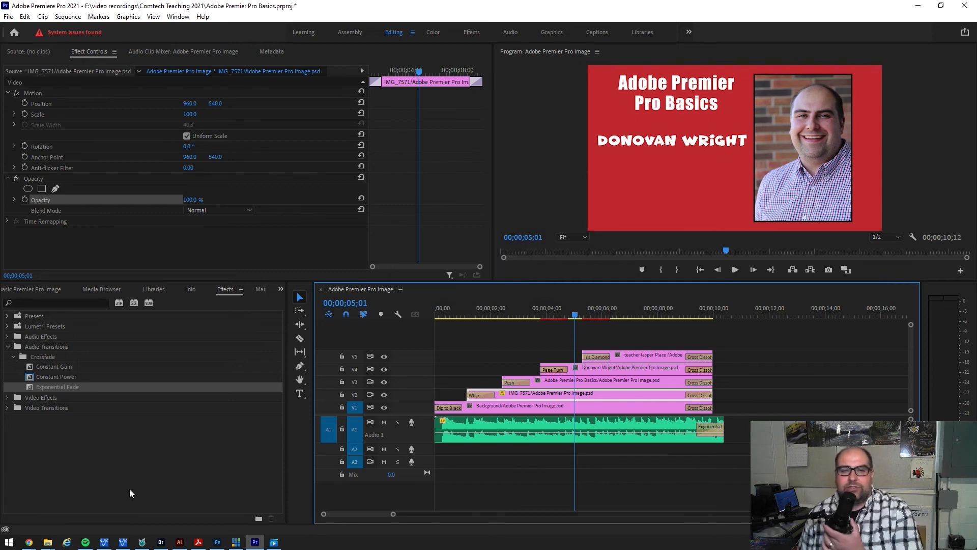
{"action": "left_click", "coordinate": [9, 16]}
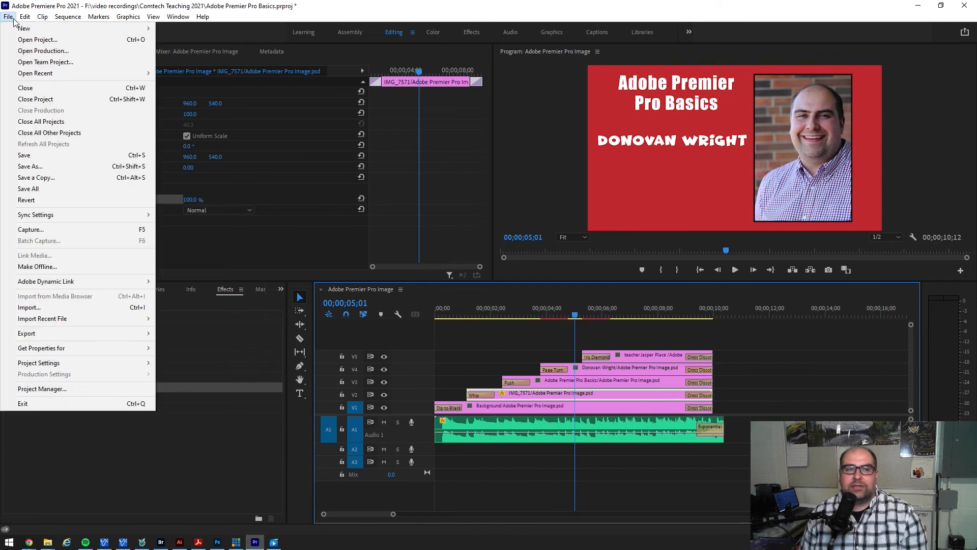
{"action": "left_click", "coordinate": [43, 159]}
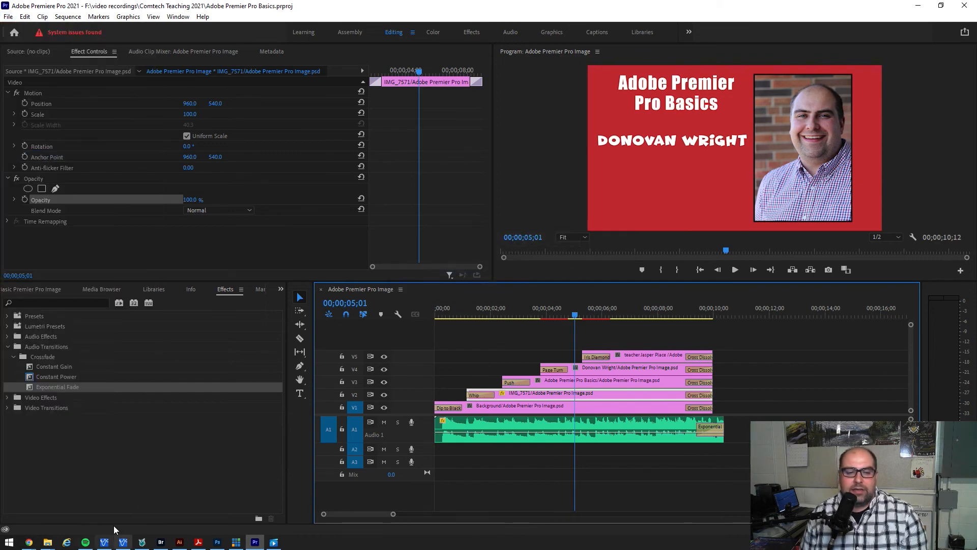
Step: Check for the exported video in the Comtech Teaching 2021 folder in File Explorer, and return to Premiere Pro
{"action": "left_click", "coordinate": [47, 542]}
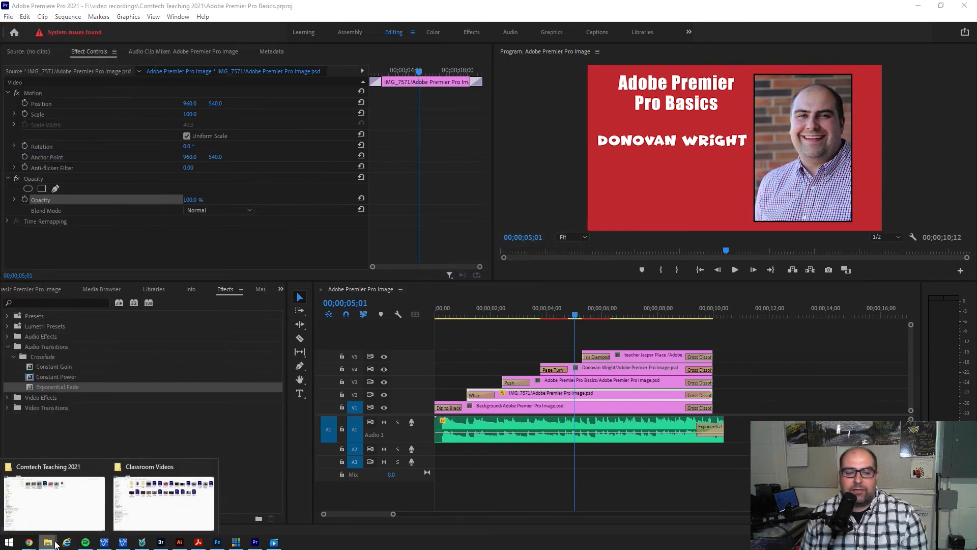
{"action": "left_click", "coordinate": [71, 501]}
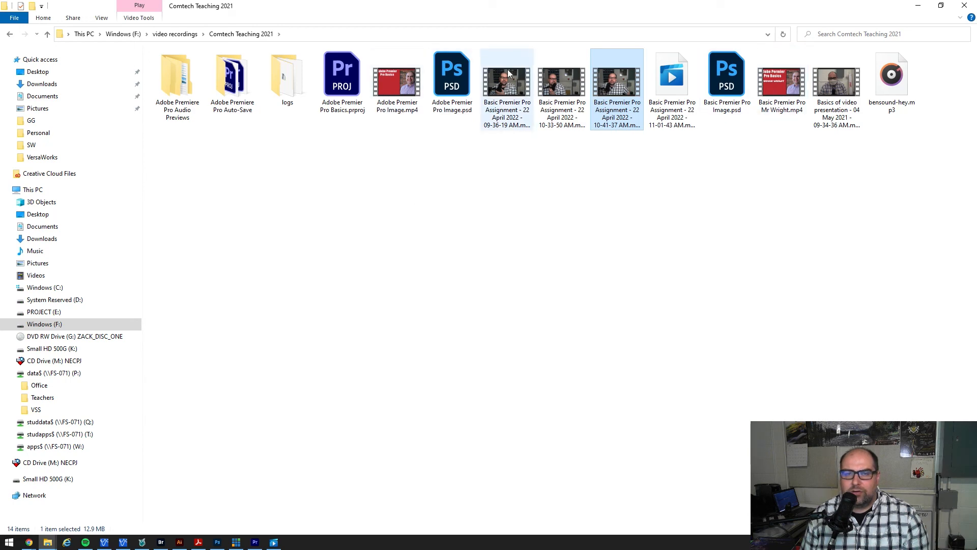
{"action": "left_click_drag", "start_coordinate": [599, 8], "coordinate": [0, 62]}
{"action": "left_click", "coordinate": [7, 21]}
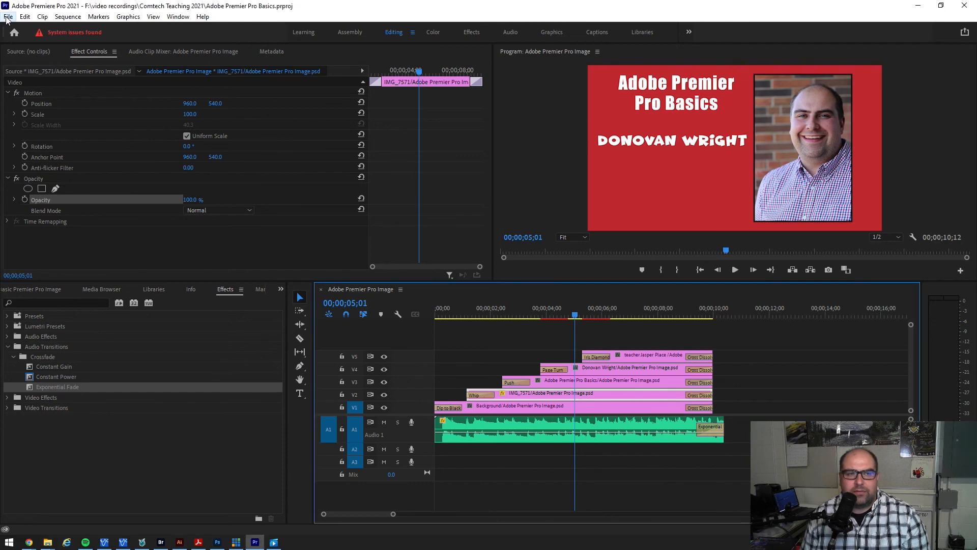
Step: Set up another media export of the sequence, naming the output file Adobe Premier Pro Basics followed by the teacher's title and surname
{"action": "left_click", "coordinate": [8, 17]}
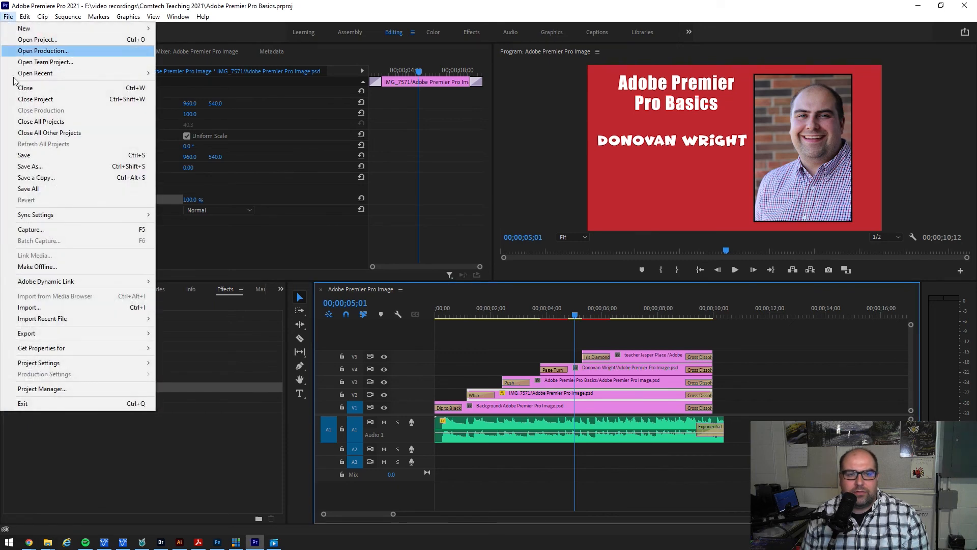
{"action": "mouse_move", "coordinate": [148, 337]}
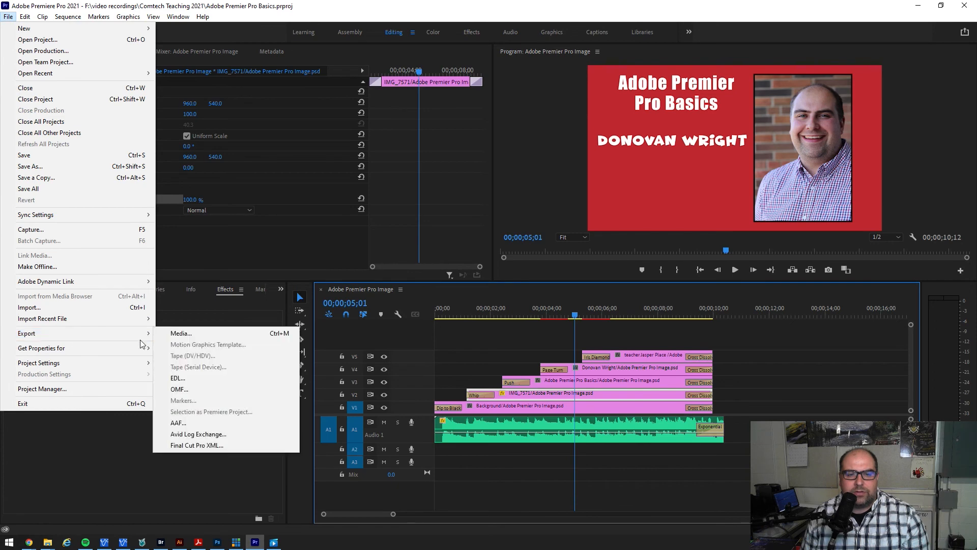
{"action": "left_click", "coordinate": [192, 333]}
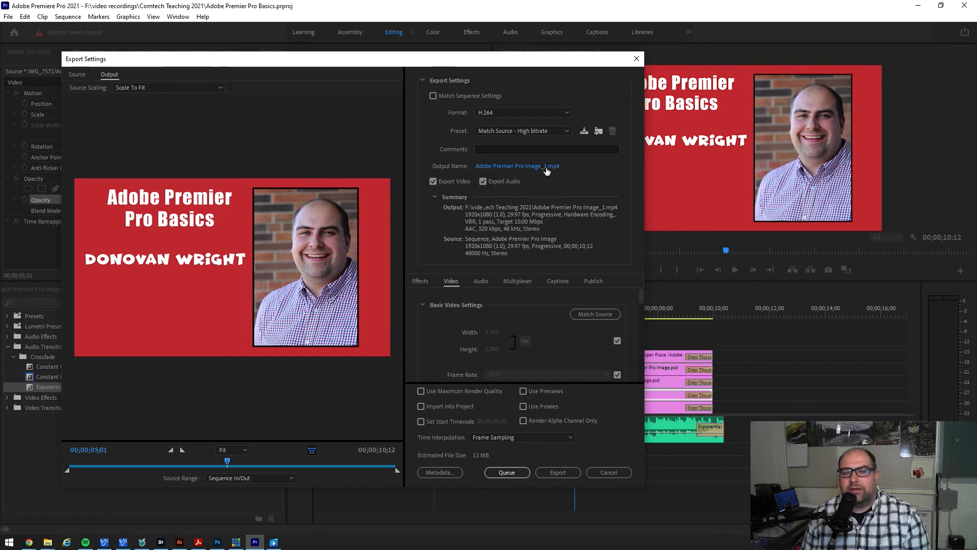
{"action": "left_click", "coordinate": [520, 168]}
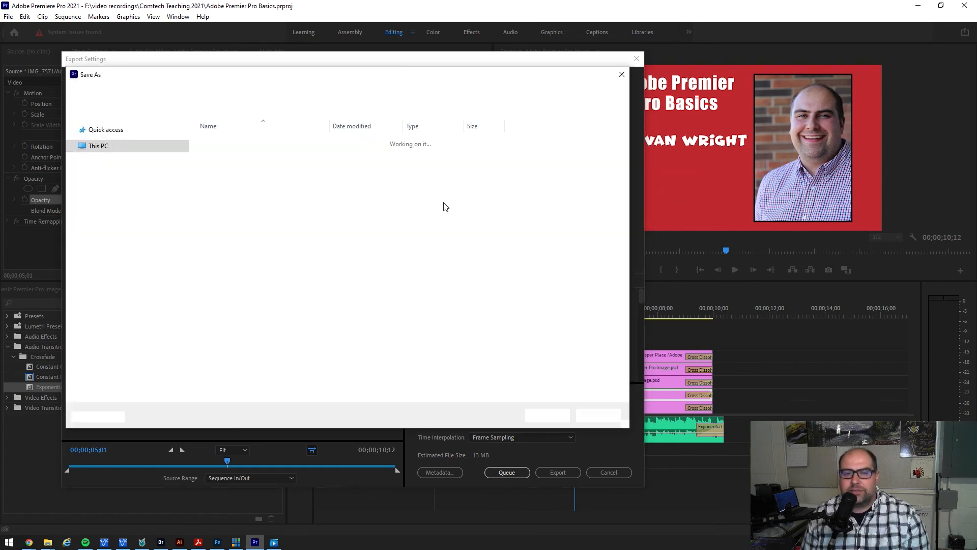
{"action": "left_click_drag", "start_coordinate": [223, 380], "coordinate": [130, 380]}
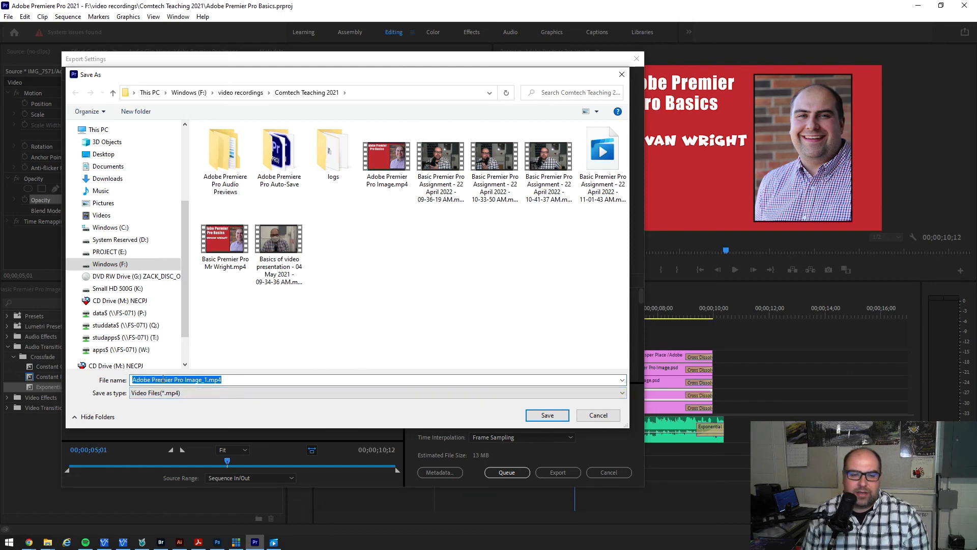
{"action": "left_click_drag", "start_coordinate": [184, 380], "coordinate": [238, 381]}
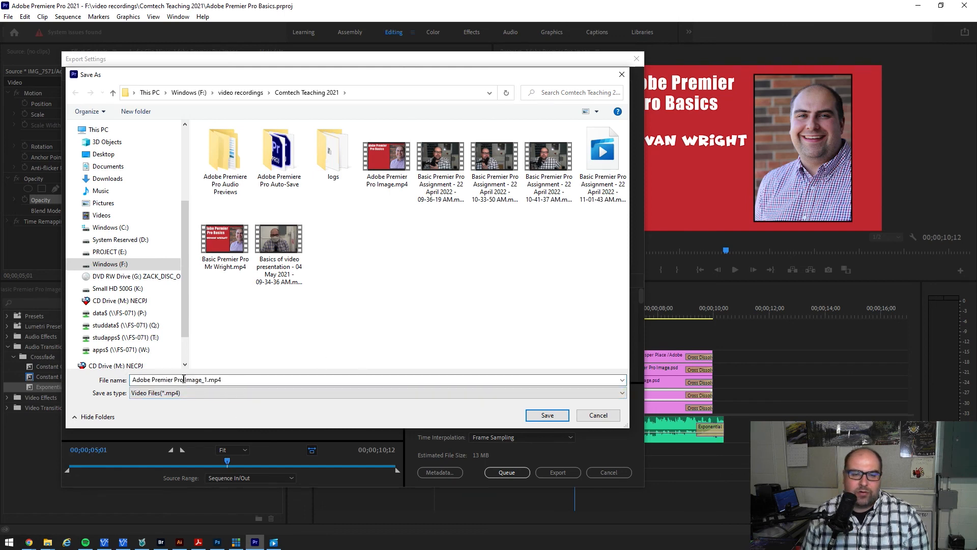
{"action": "key", "text": "BackSpace"}
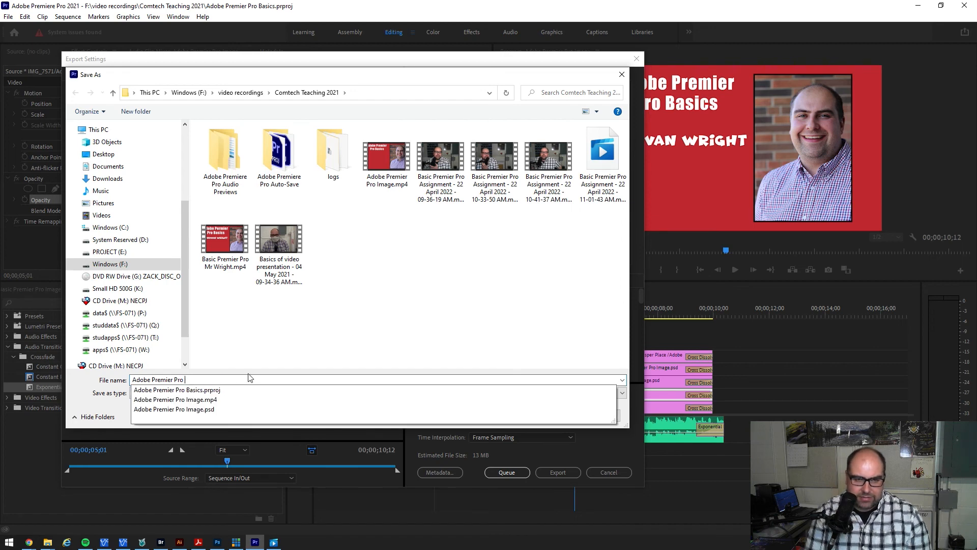
{"action": "type", "text": "mr"}
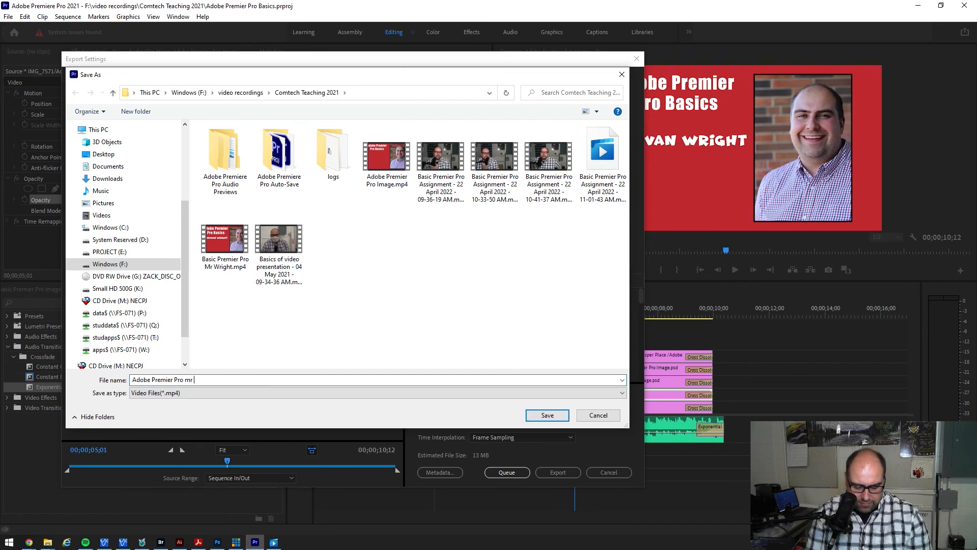
{"action": "type", "text": " wirght"}
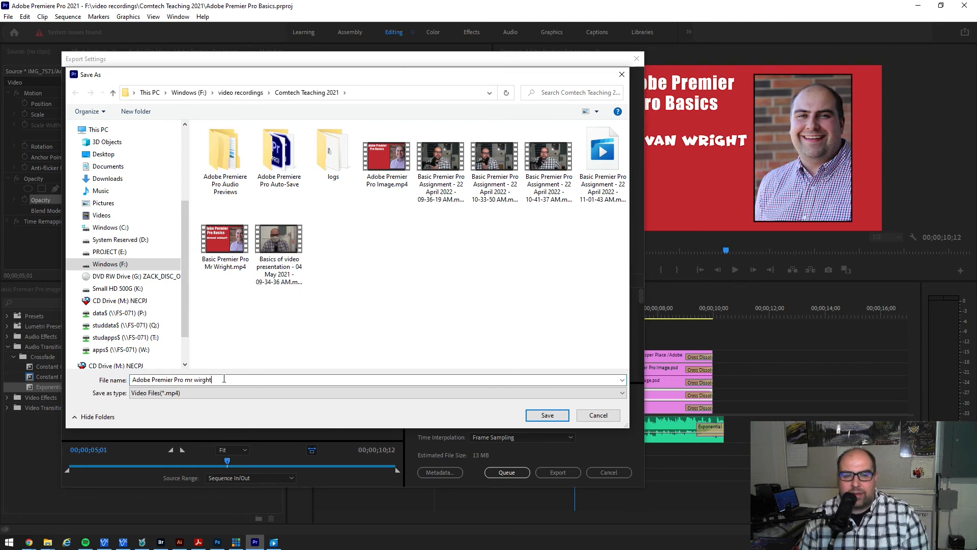
{"action": "left_click_drag", "start_coordinate": [213, 379], "coordinate": [186, 378]}
{"action": "type", "text": "Mr Wright"}
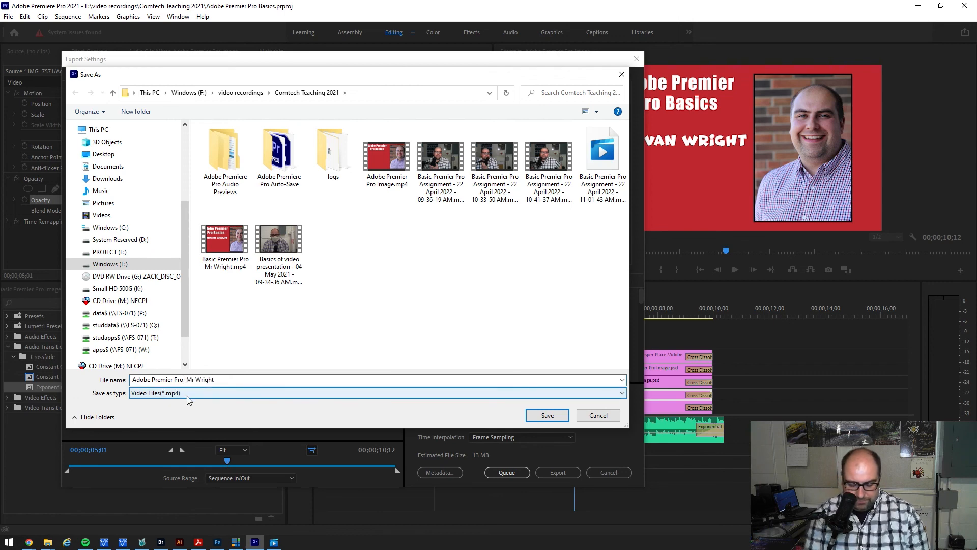
{"action": "type", "text": "Basics"}
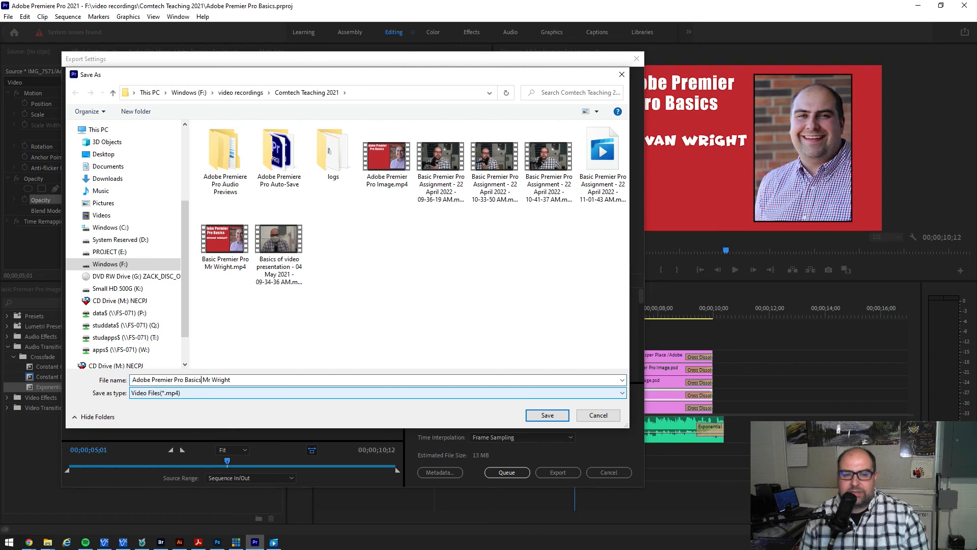
{"action": "left_click", "coordinate": [548, 415]}
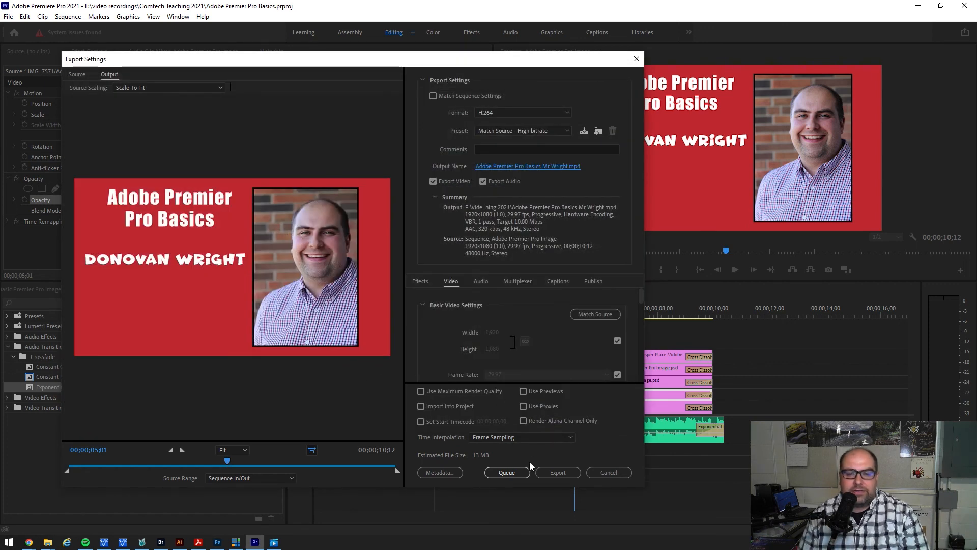
Step: Export the sequence as an H.264 video under the new file name, restarting the export if it is interrupted
{"action": "left_click", "coordinate": [558, 469]}
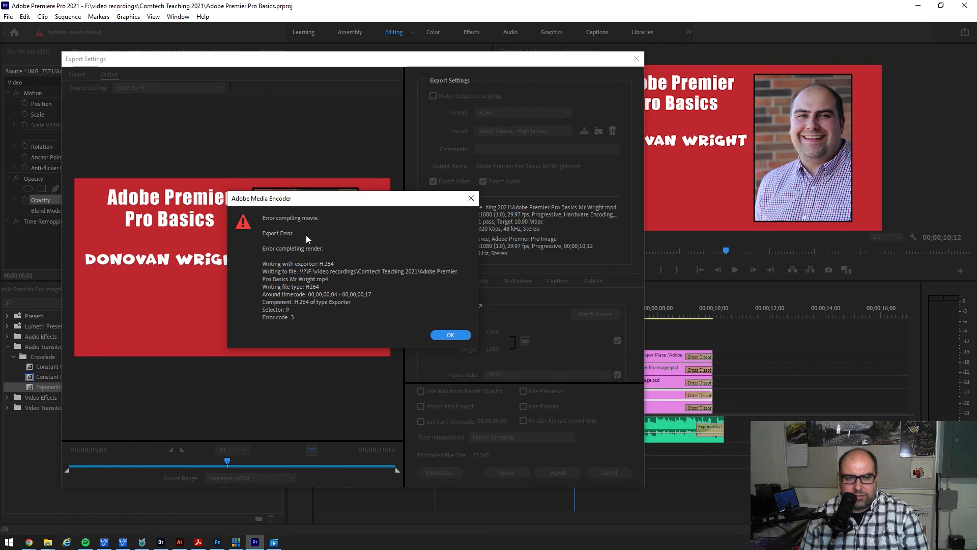
{"action": "left_click", "coordinate": [450, 335]}
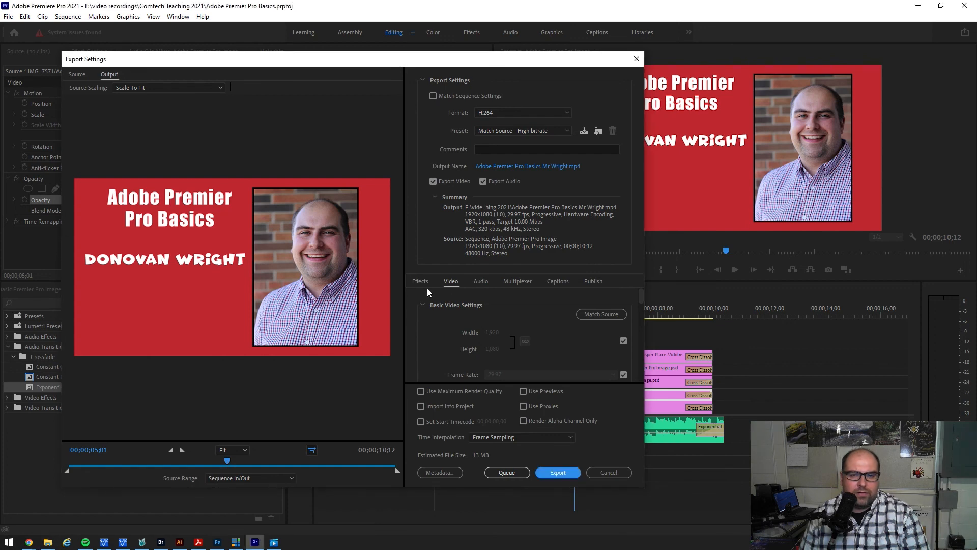
{"action": "left_click", "coordinate": [558, 471]}
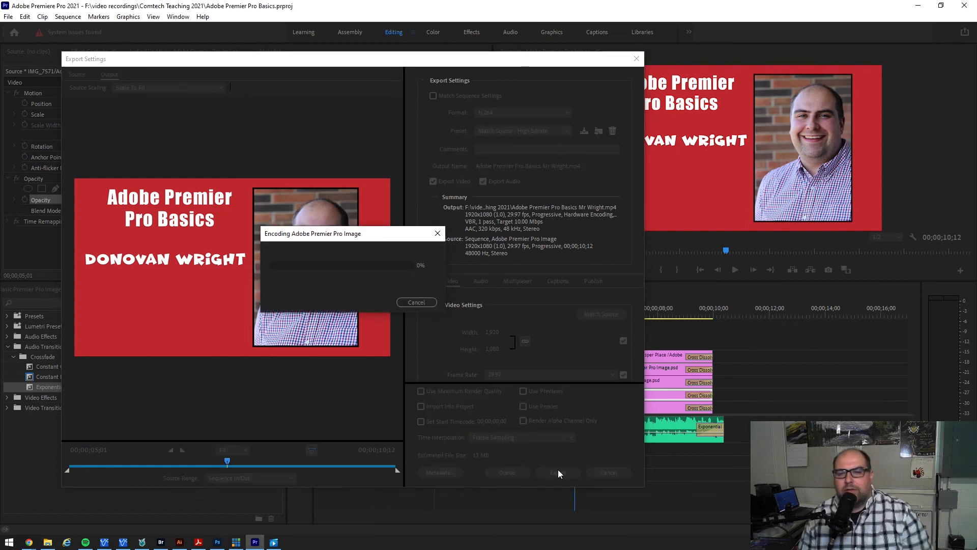